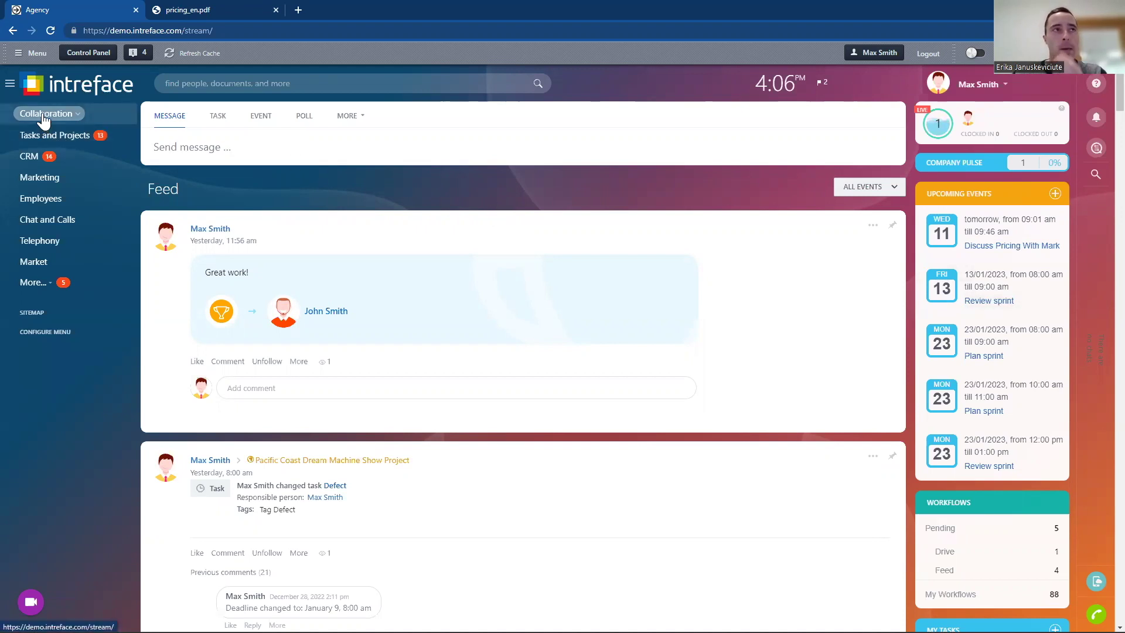
Step: Open the Telephony section and review the rented phone number and its monthly fee
{"action": "left_click", "coordinate": [27, 246]}
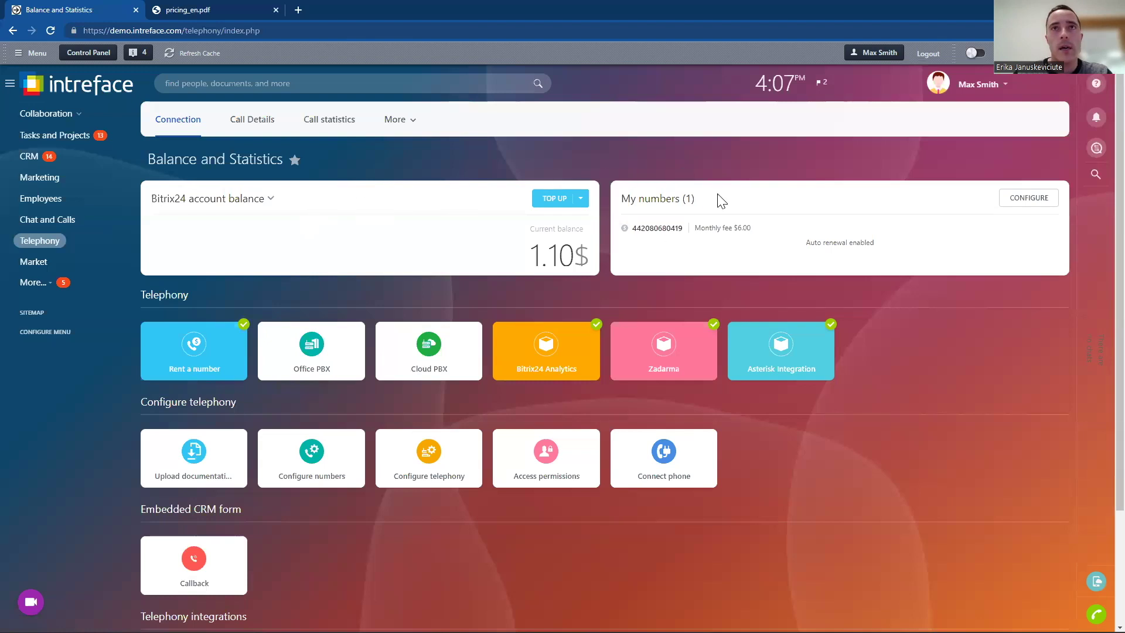
{"action": "left_click_drag", "start_coordinate": [678, 198], "coordinate": [623, 198]}
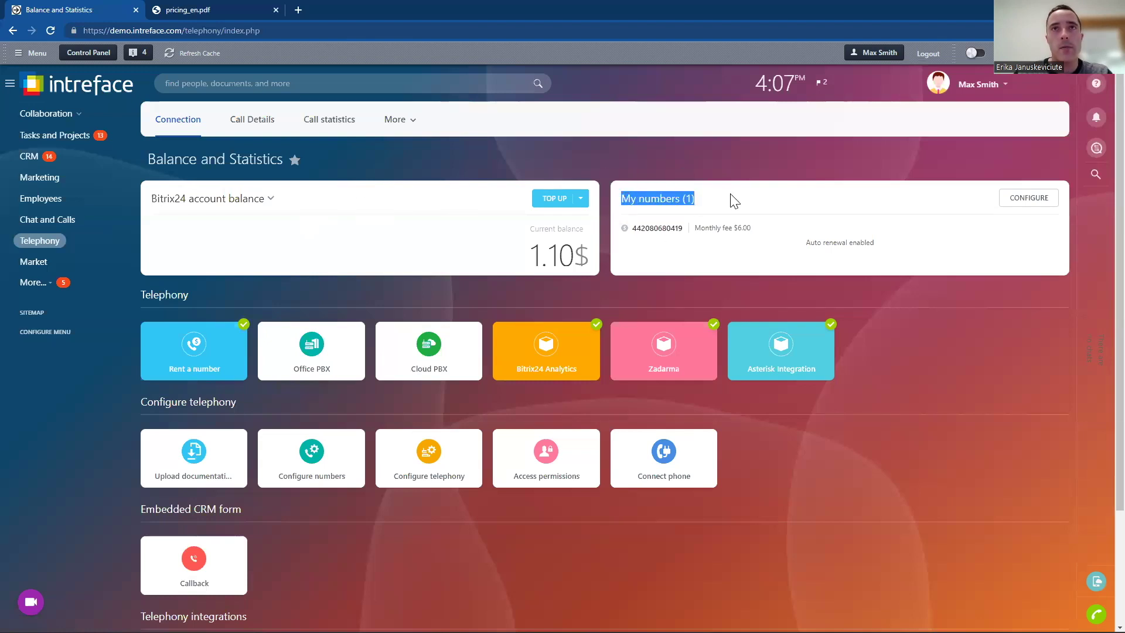
{"action": "left_click", "coordinate": [692, 237]}
{"action": "left_click_drag", "start_coordinate": [684, 229], "coordinate": [632, 231]}
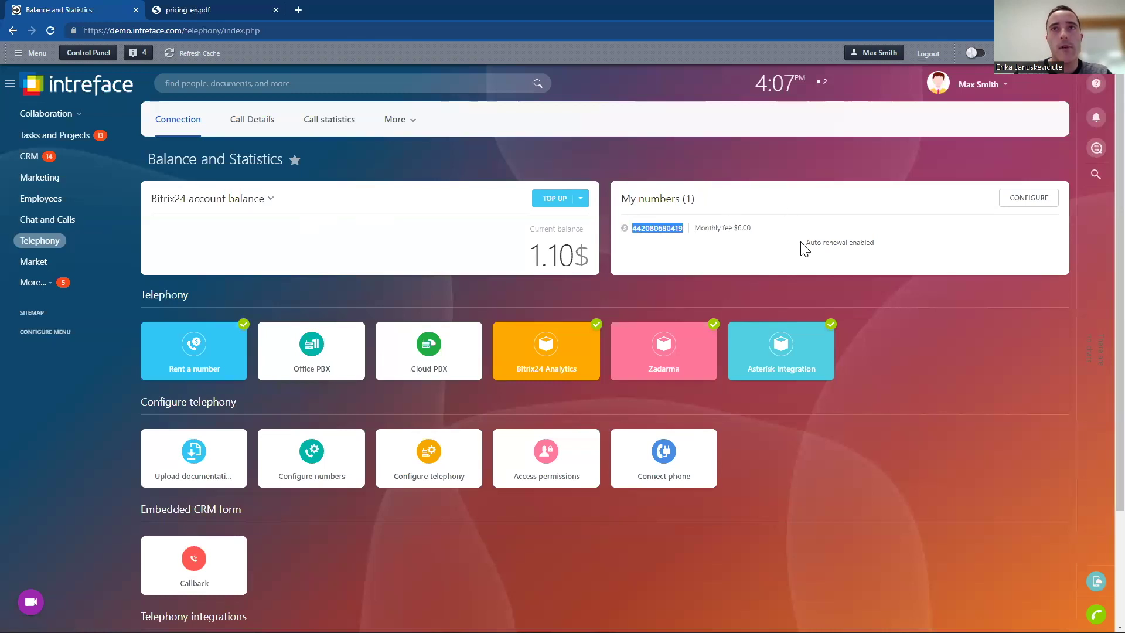
{"action": "left_click_drag", "start_coordinate": [751, 228], "coordinate": [696, 228]}
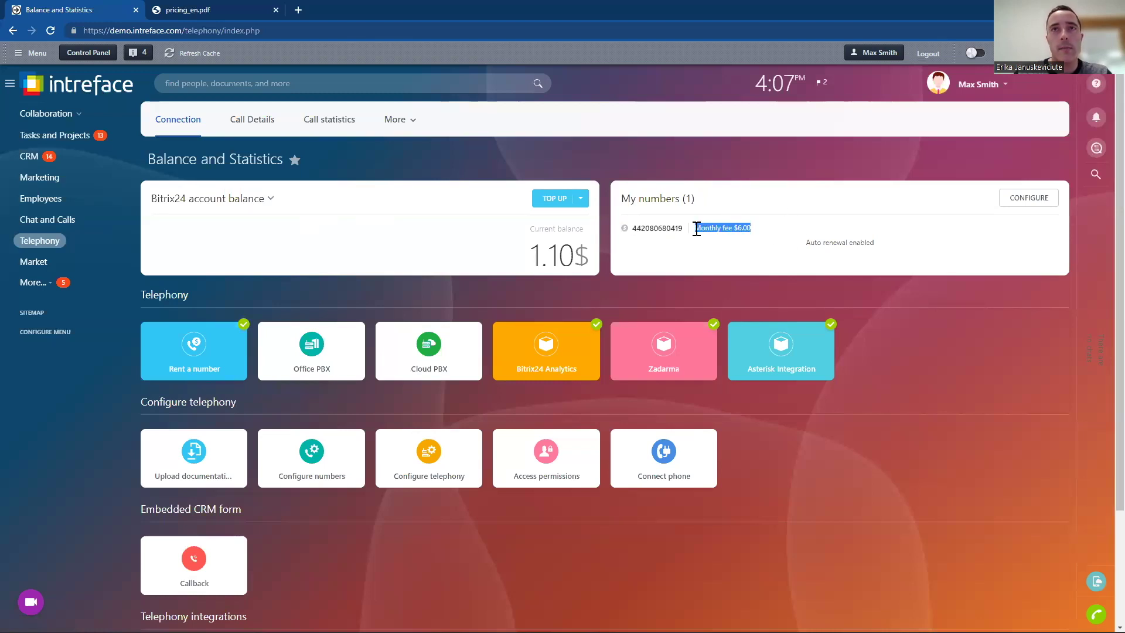
{"action": "left_click", "coordinate": [720, 204]}
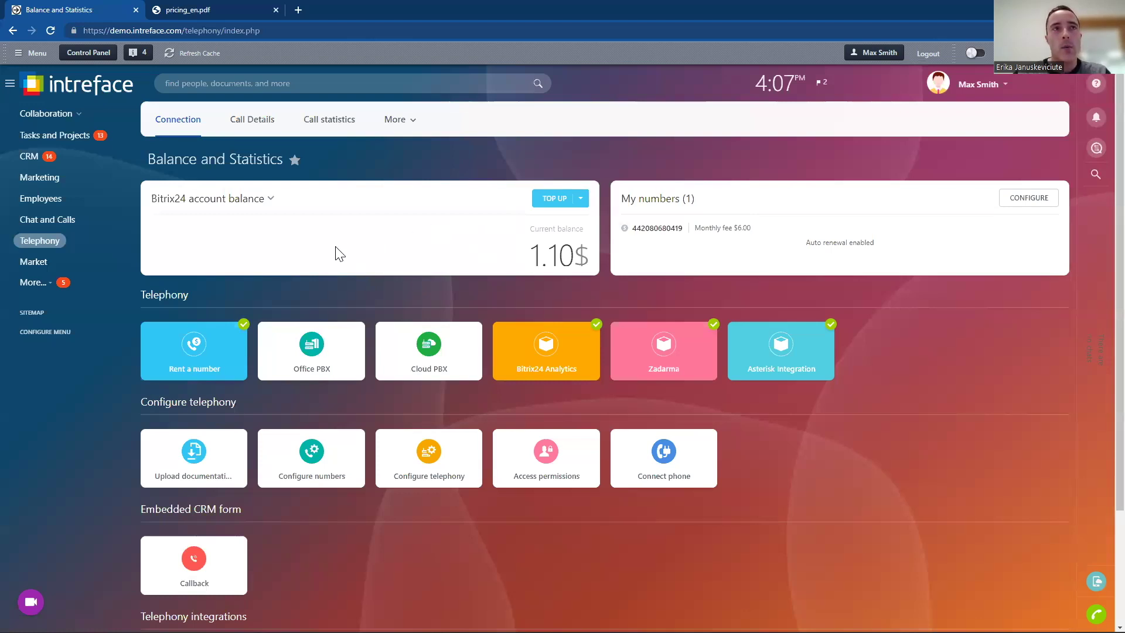
Step: Open the phone number rental form and choose UK as the country
{"action": "left_click", "coordinate": [165, 356]}
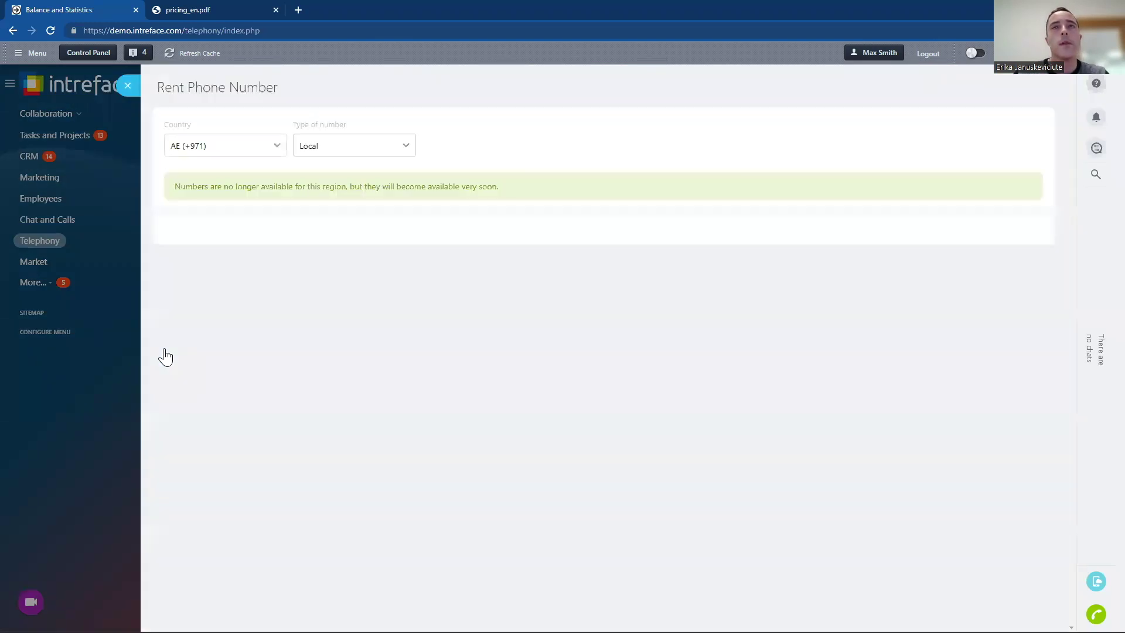
{"action": "left_click", "coordinate": [277, 148]}
{"action": "left_click_drag", "start_coordinate": [279, 183], "coordinate": [277, 345]}
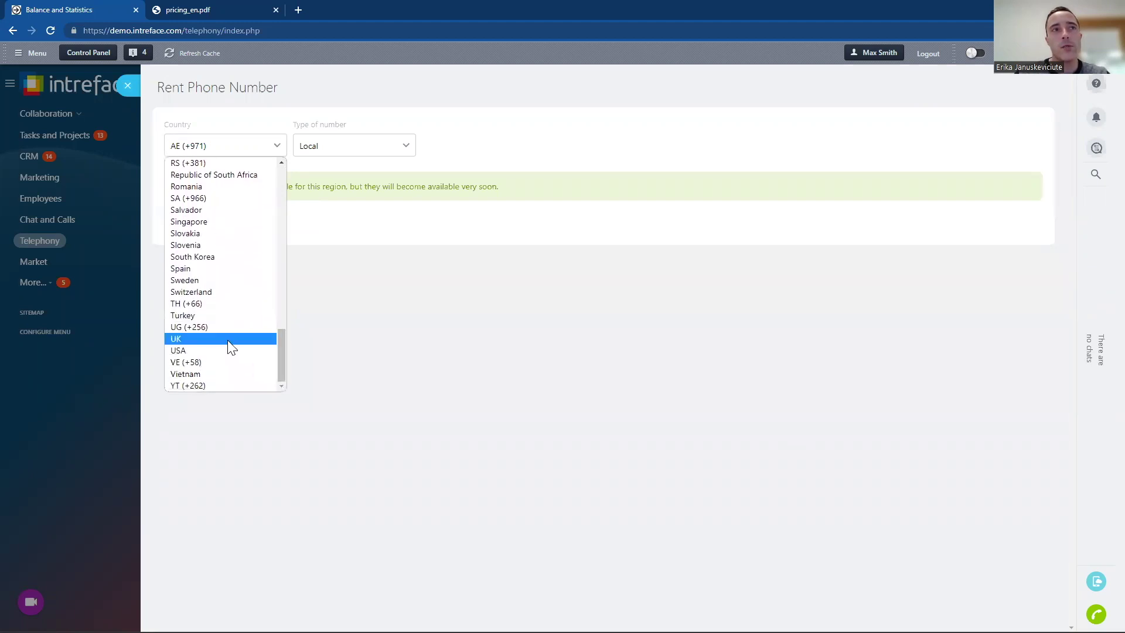
{"action": "left_click", "coordinate": [215, 340]}
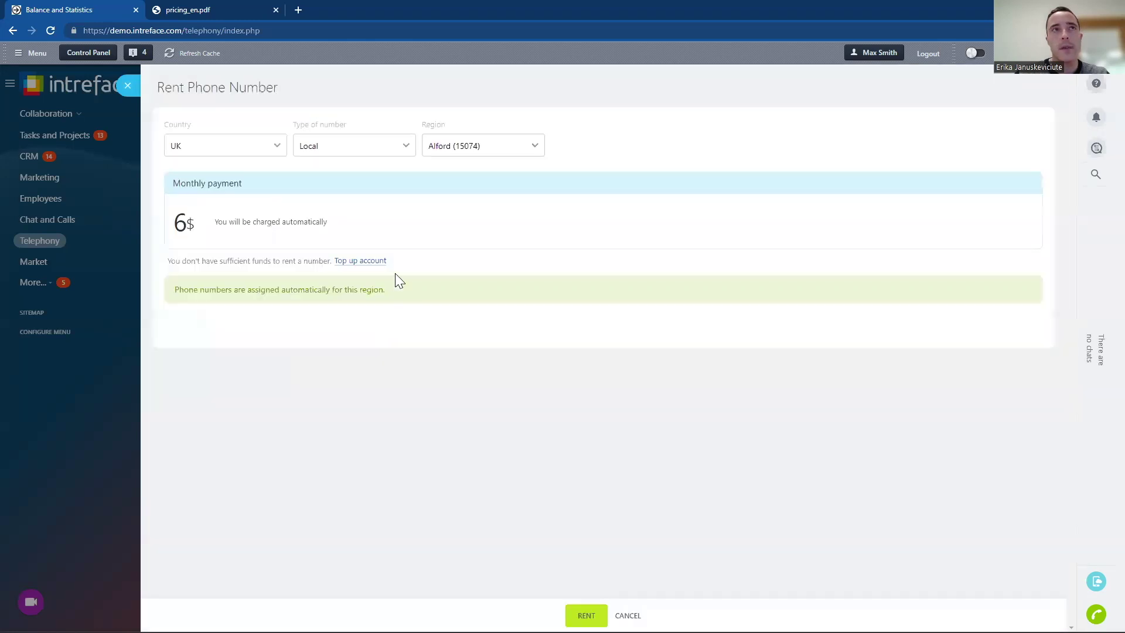
Step: Check the number types, keep Local, and choose Oakwood Hill (1306) as the UK region
{"action": "left_click", "coordinate": [370, 149]}
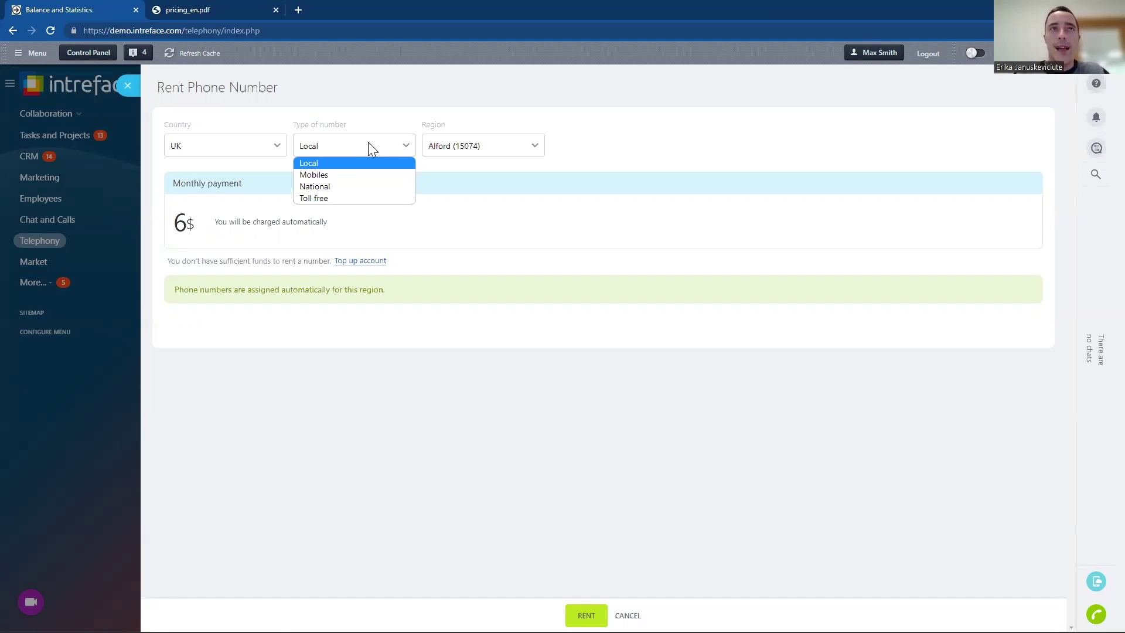
{"action": "left_click", "coordinate": [338, 165]}
{"action": "left_click", "coordinate": [518, 146]}
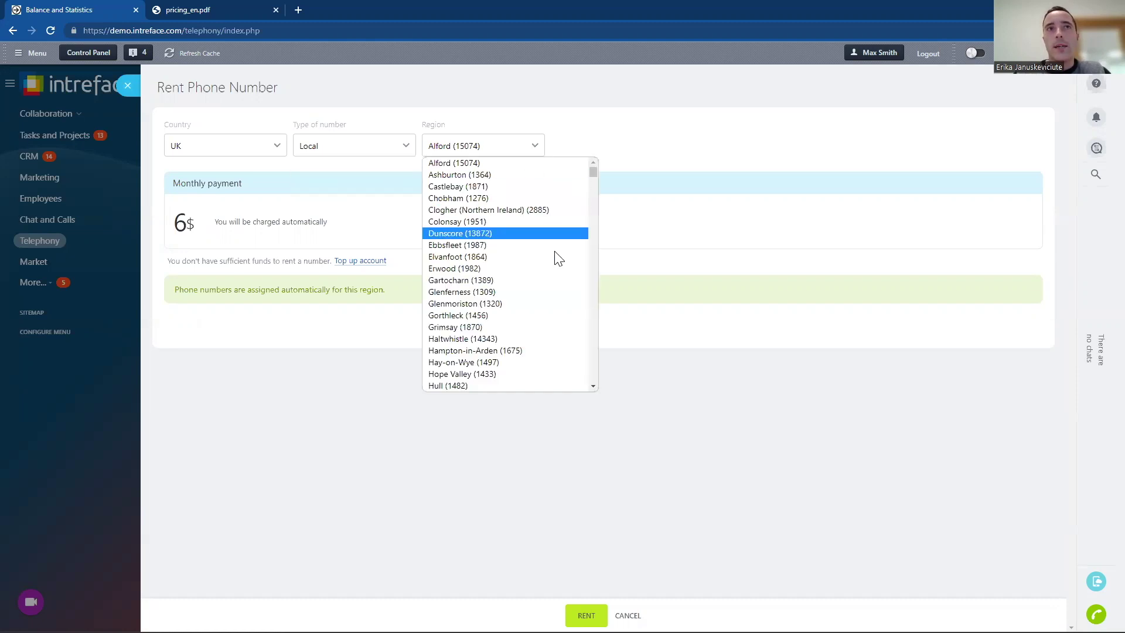
{"action": "left_click_drag", "start_coordinate": [591, 175], "coordinate": [591, 192]}
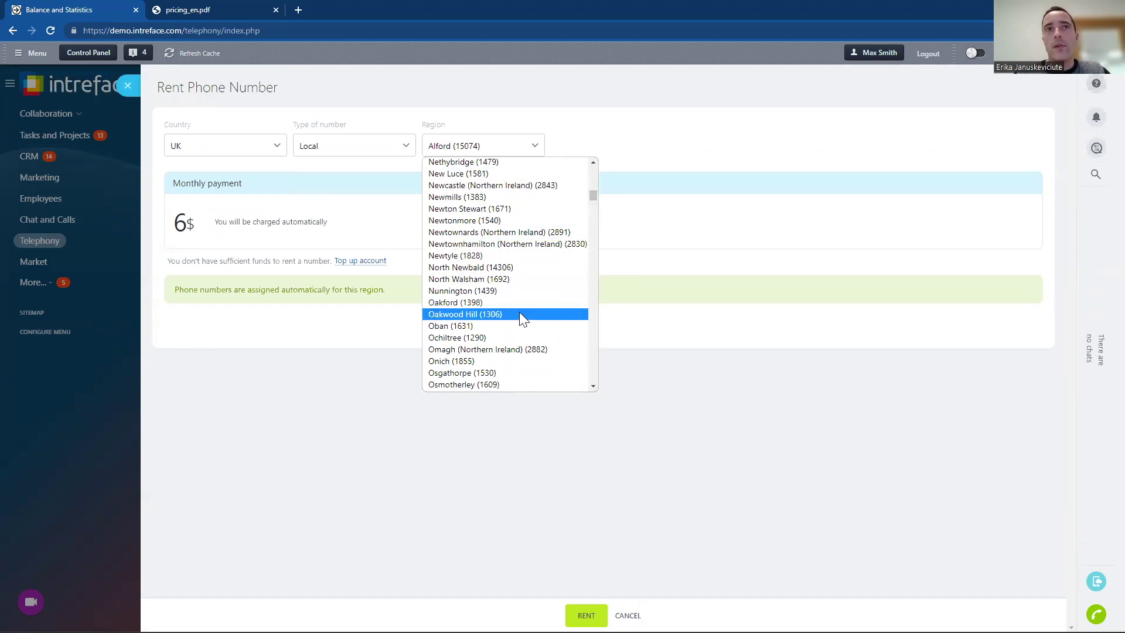
{"action": "key", "text": "Escape"}
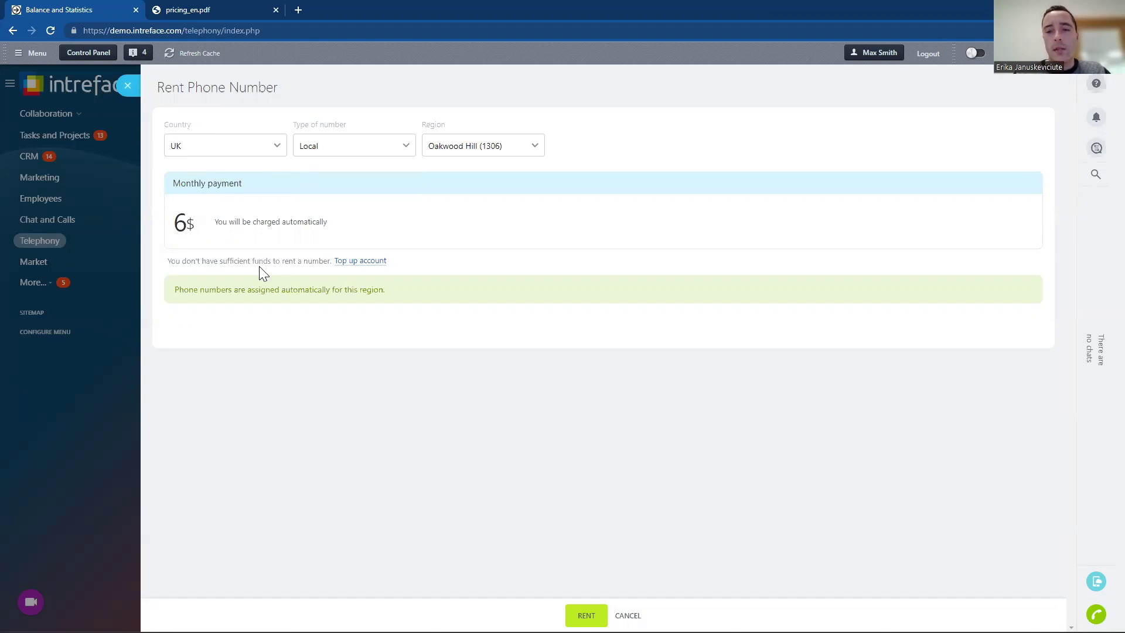
Step: Switch the rental form to USA with a Toll free number in category 866 and check the monthly payment
{"action": "left_click", "coordinate": [272, 147]}
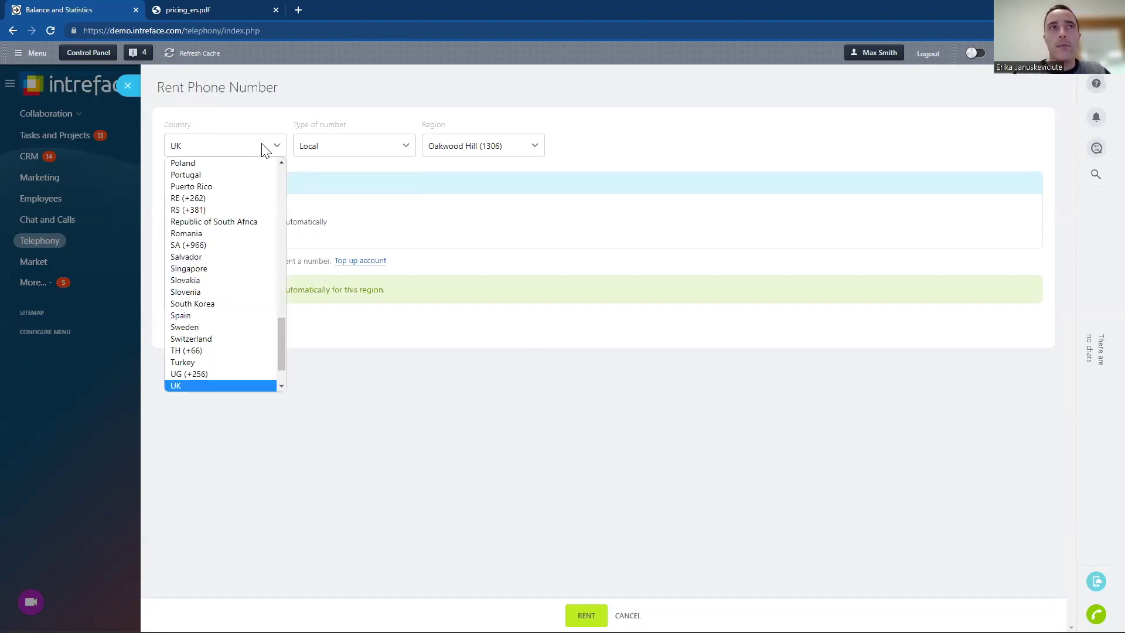
{"action": "scroll", "coordinate": [281, 382], "scroll_direction": "down", "scroll_amount": 1}
{"action": "left_click", "coordinate": [244, 380]}
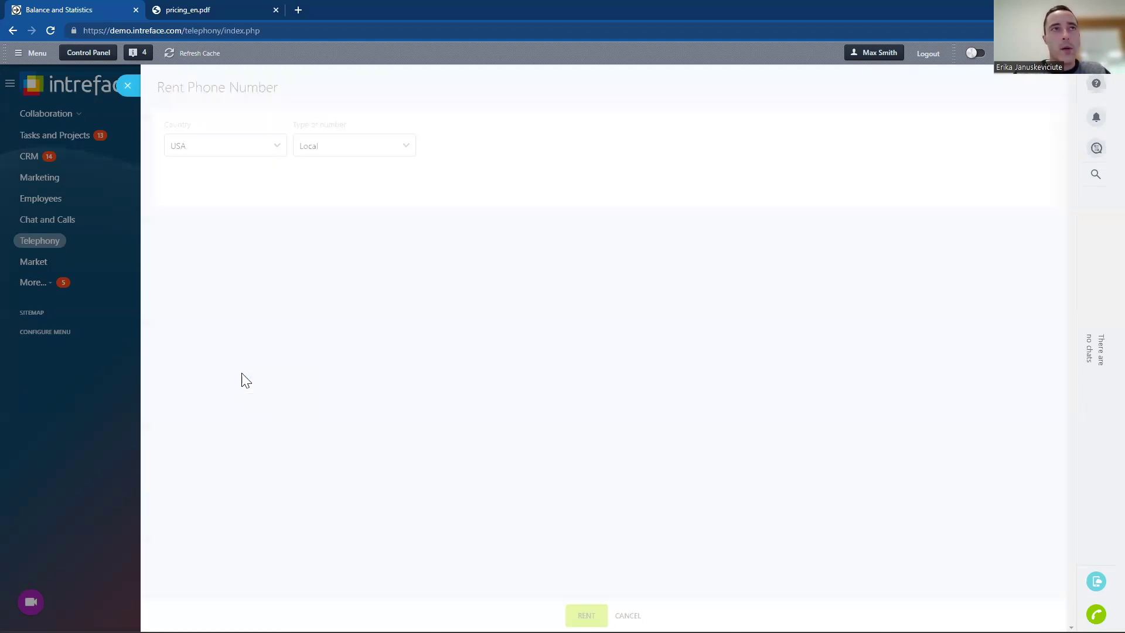
{"action": "left_click", "coordinate": [351, 146]}
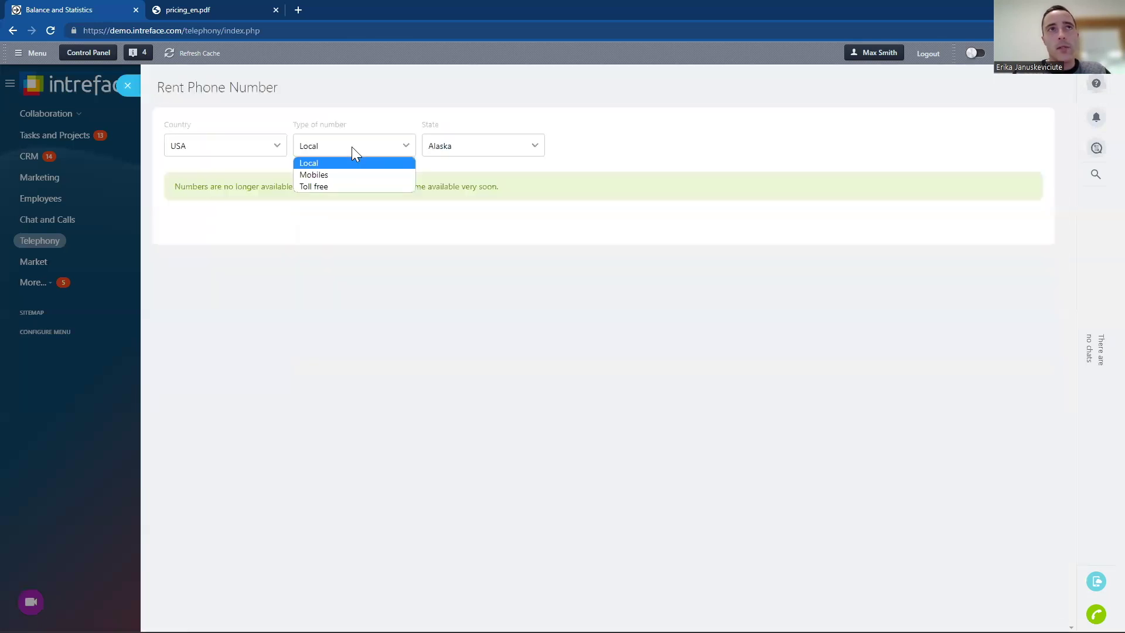
{"action": "left_click", "coordinate": [342, 186]}
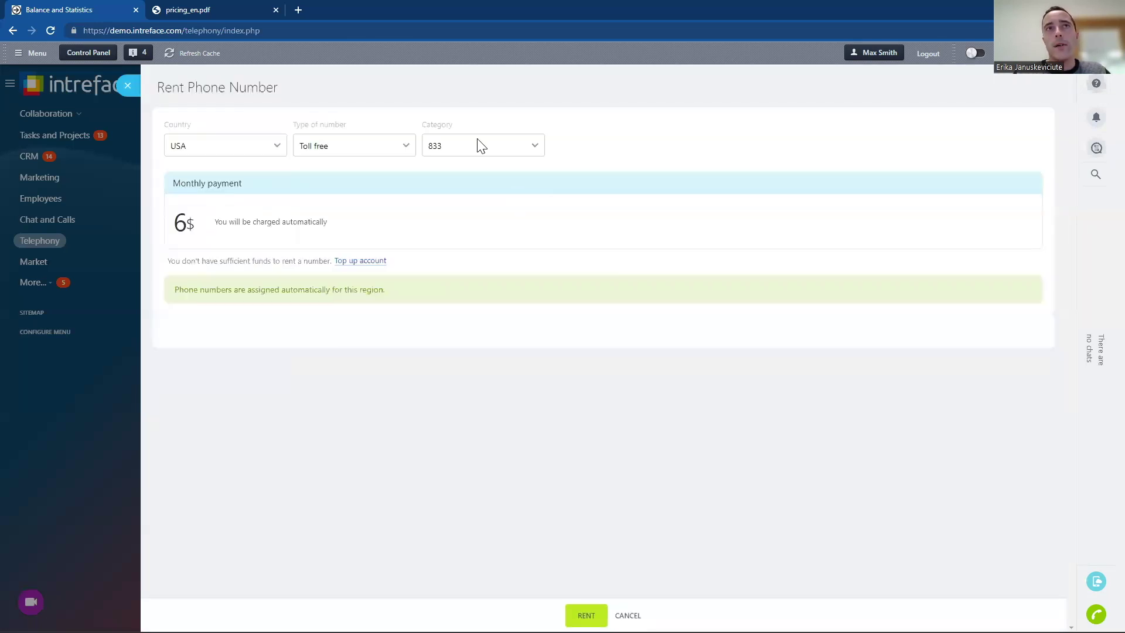
{"action": "left_click", "coordinate": [477, 144]}
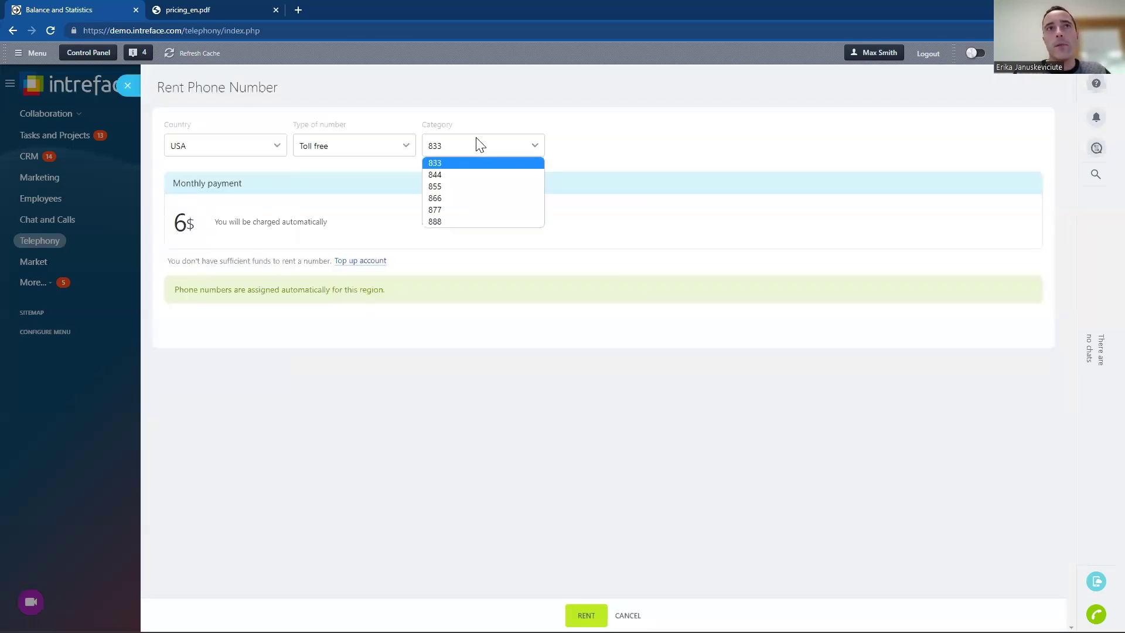
{"action": "left_click", "coordinate": [477, 197]}
{"action": "mouse_move", "coordinate": [351, 226]}
{"action": "left_mouse_down"}
{"action": "mouse_move", "coordinate": [178, 222]}
{"action": "mouse_move", "coordinate": [342, 218]}
{"action": "left_mouse_up"}
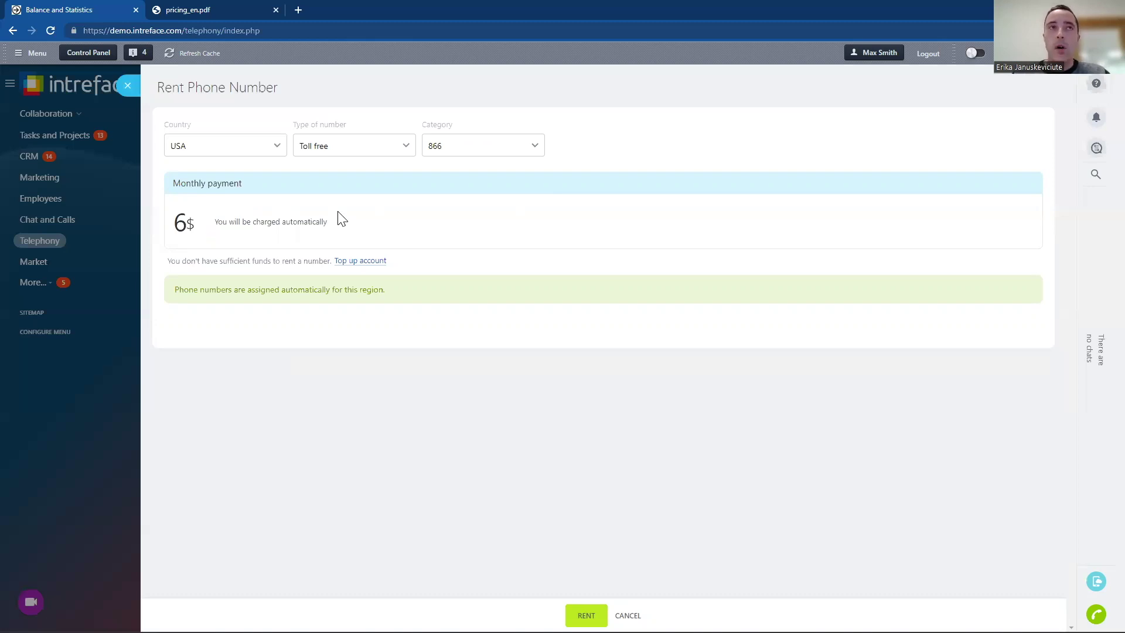
Step: Set the rental country to Germany and examine the connection cost and the postal address requirement
{"action": "left_click", "coordinate": [343, 151]}
{"action": "left_click", "coordinate": [264, 153]}
{"action": "left_click_drag", "start_coordinate": [285, 338], "coordinate": [290, 241]}
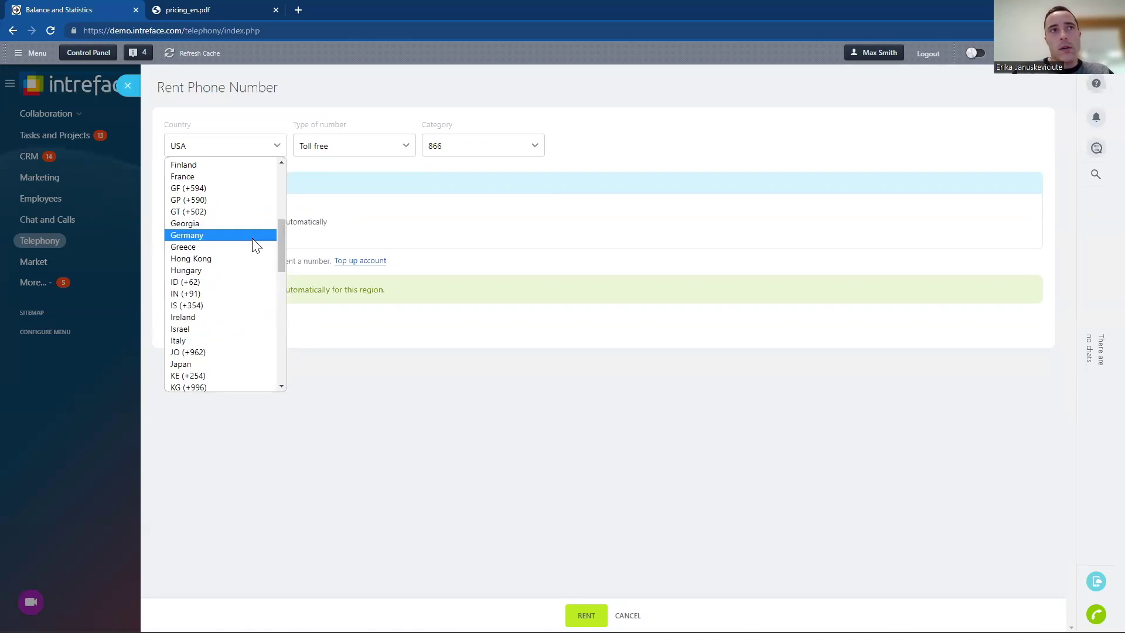
{"action": "left_click", "coordinate": [221, 236]}
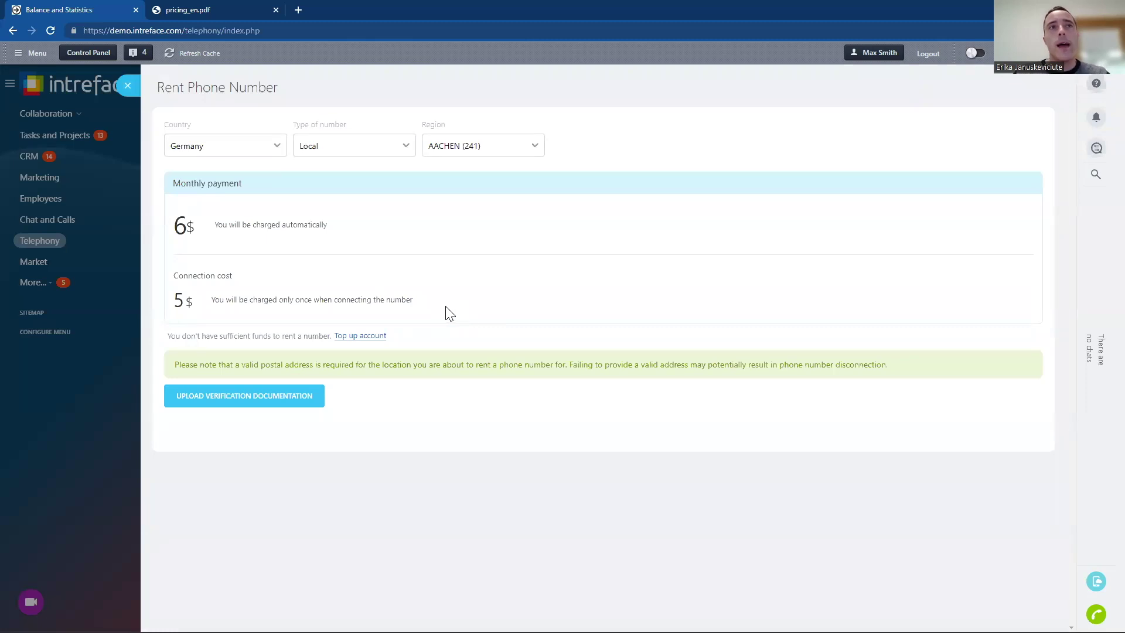
{"action": "left_click_drag", "start_coordinate": [407, 300], "coordinate": [212, 303]}
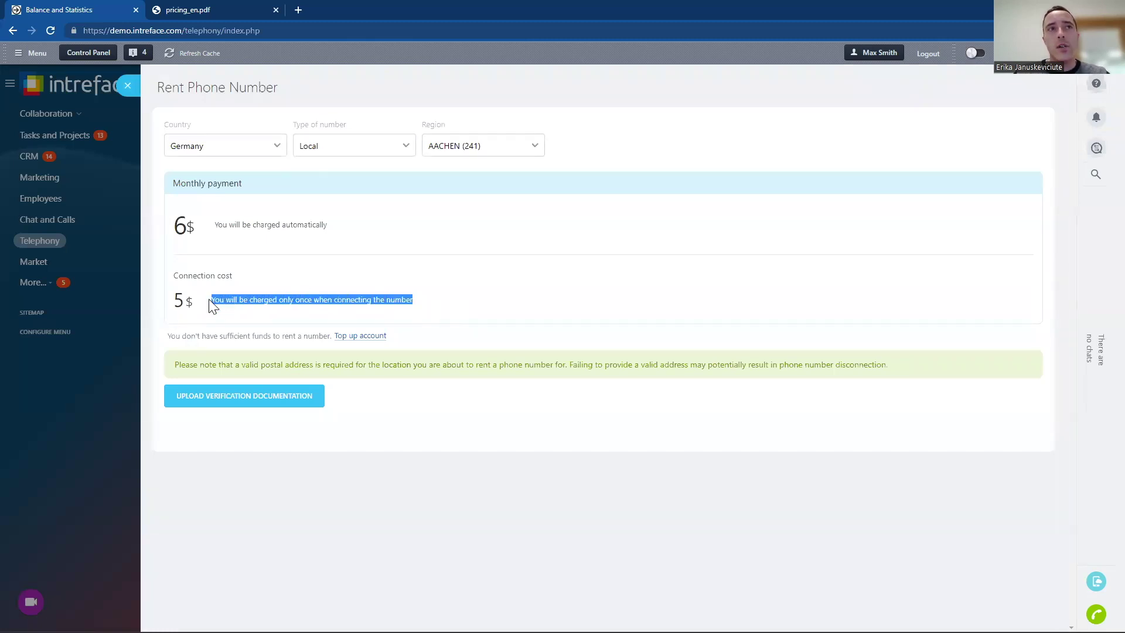
{"action": "left_click", "coordinate": [299, 282]}
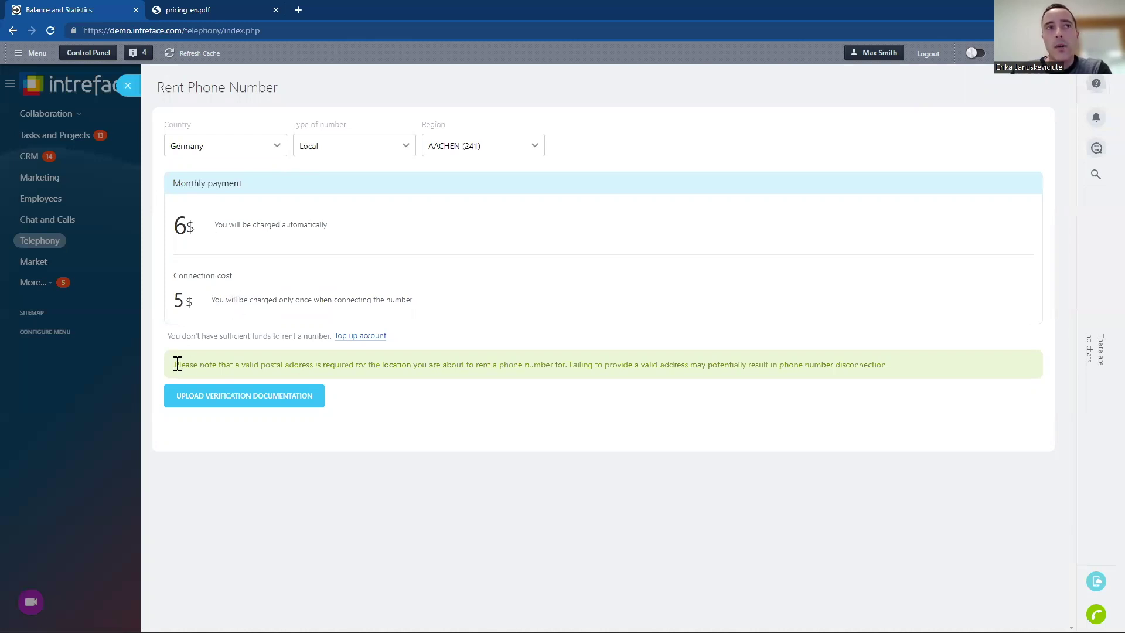
{"action": "left_click_drag", "start_coordinate": [228, 368], "coordinate": [893, 377]}
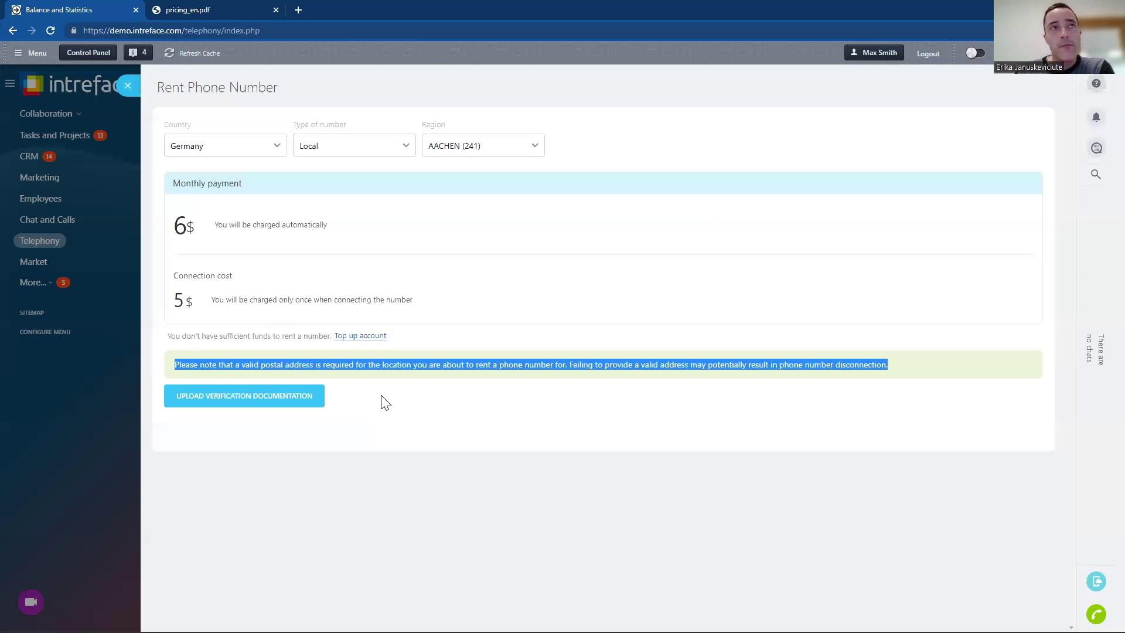
Step: Look through the list of available countries and close the rental form without renting a number
{"action": "left_click", "coordinate": [263, 148]}
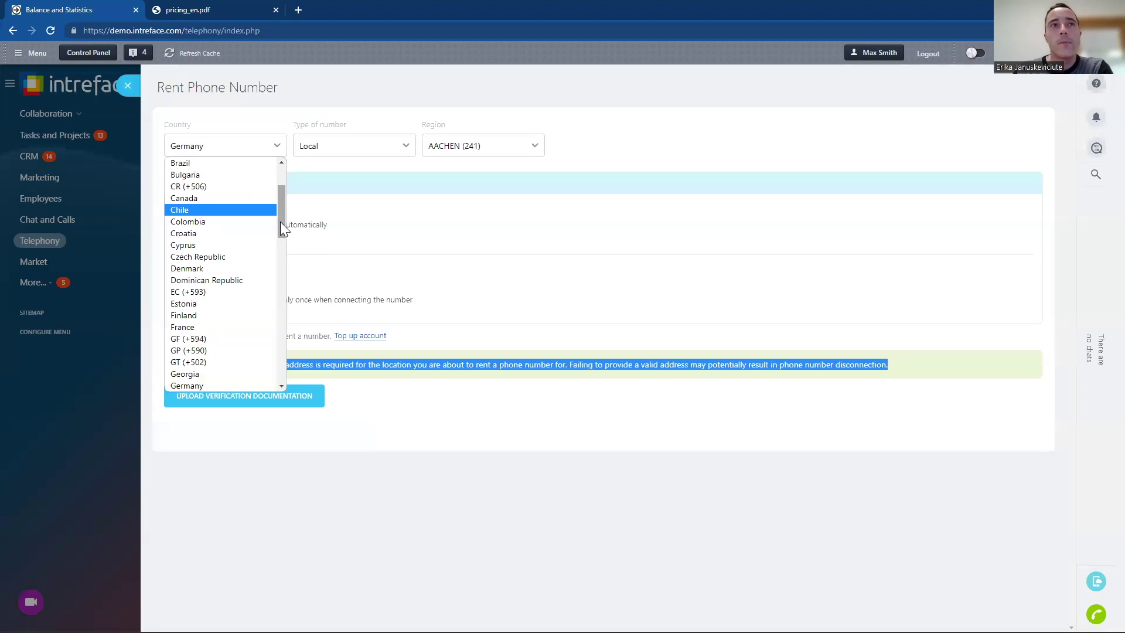
{"action": "scroll", "coordinate": [280, 222], "scroll_direction": "down", "scroll_amount": 2}
{"action": "left_click", "coordinate": [278, 476]}
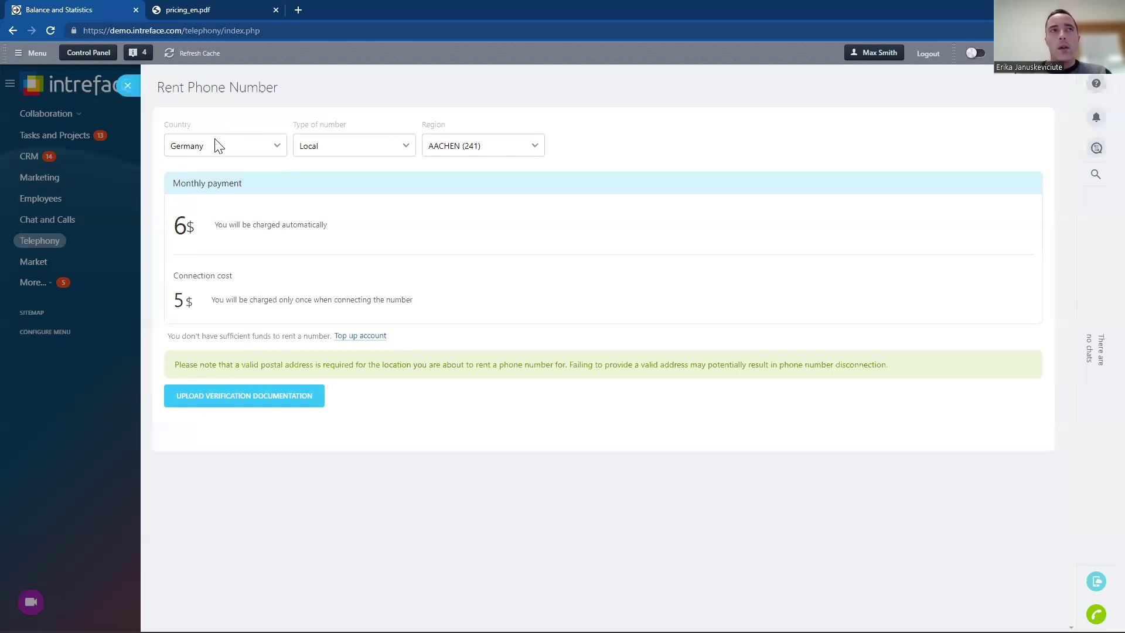
{"action": "left_click", "coordinate": [128, 88]}
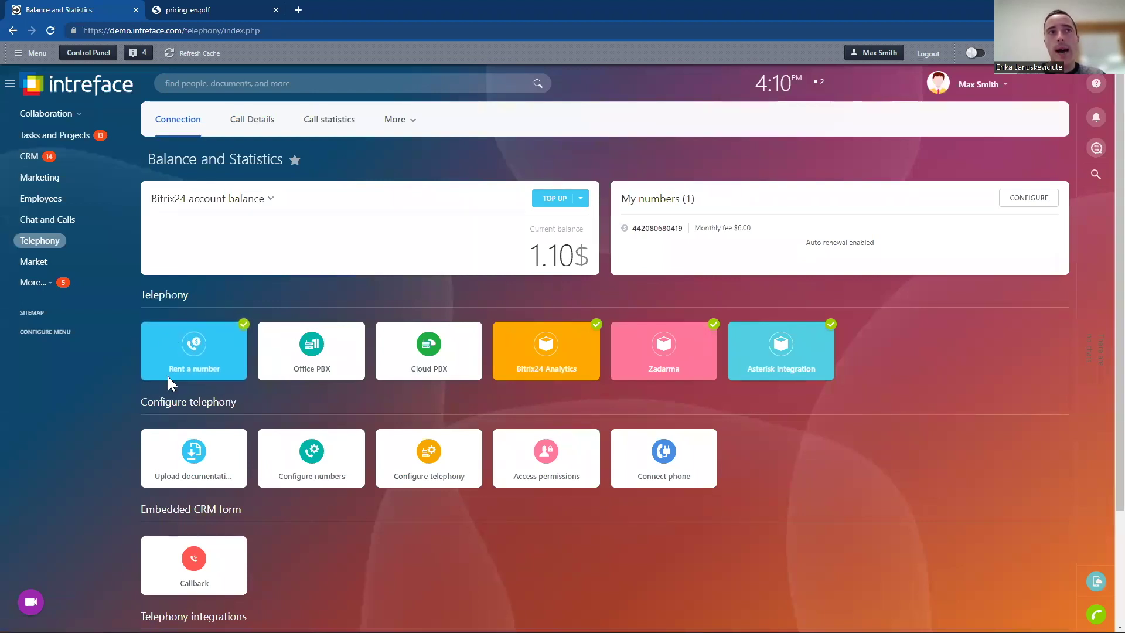
Step: View the billing page for topping up the telephony balance, and close it
{"action": "left_click", "coordinate": [557, 203]}
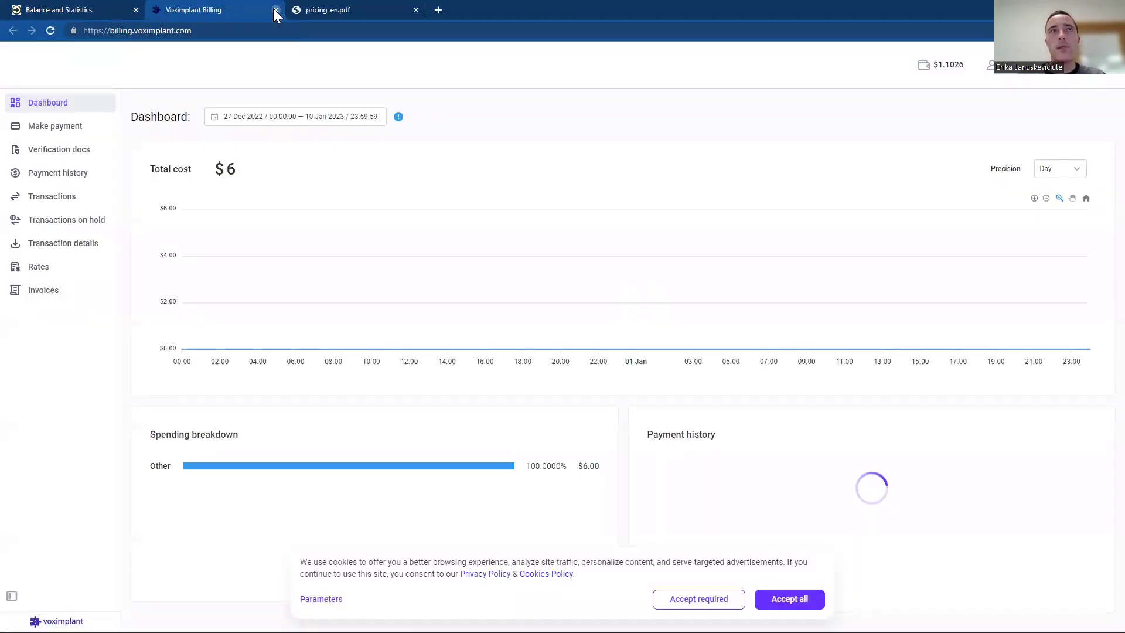
{"action": "left_click", "coordinate": [276, 10]}
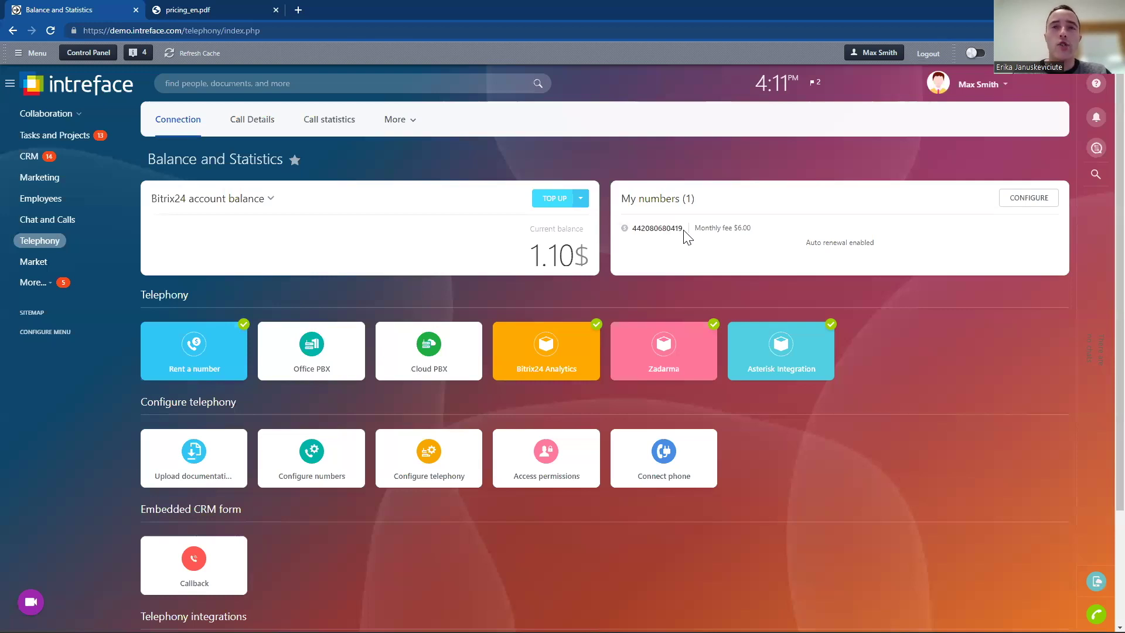
Step: Switch to pricing_en.pdf and examine the per-minute landline and mobile call rates by country
{"action": "left_click", "coordinate": [197, 12]}
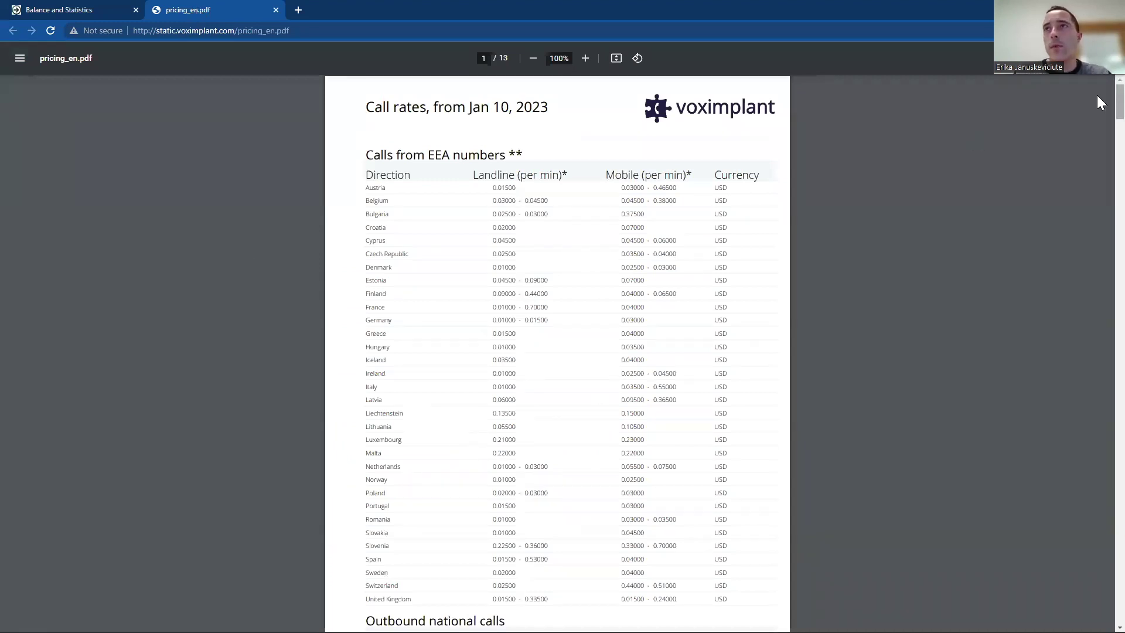
{"action": "scroll", "coordinate": [1096, 99], "scroll_direction": "down", "scroll_amount": 1}
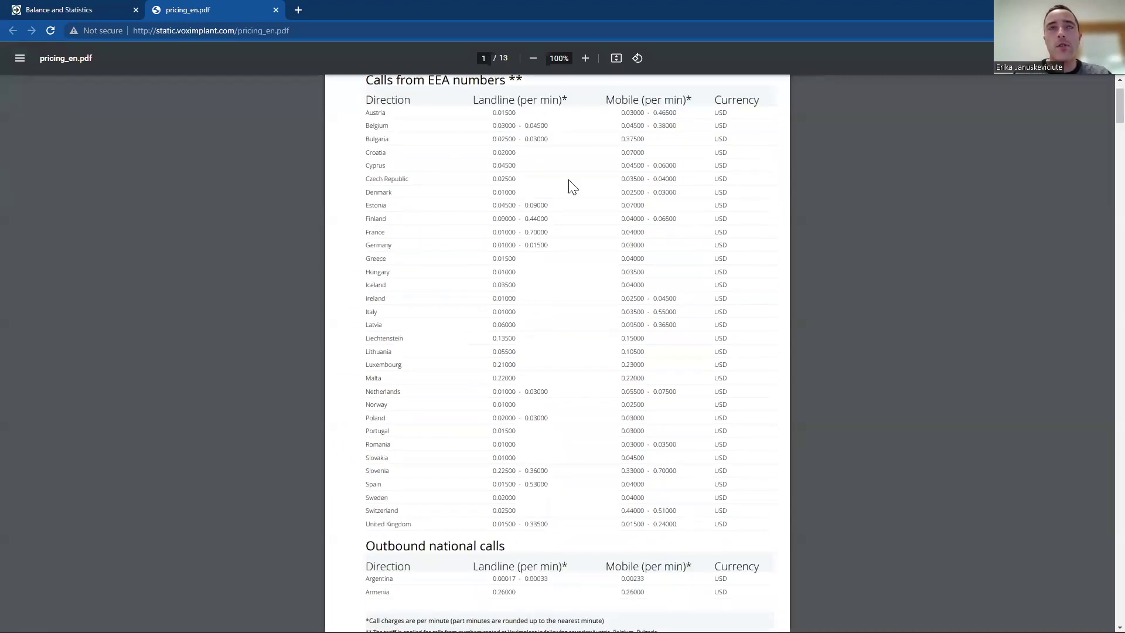
{"action": "scroll", "coordinate": [1099, 135], "scroll_direction": "down", "scroll_amount": 4}
{"action": "scroll", "coordinate": [1098, 170], "scroll_direction": "down", "scroll_amount": 15}
{"action": "scroll", "coordinate": [1099, 216], "scroll_direction": "down", "scroll_amount": 18}
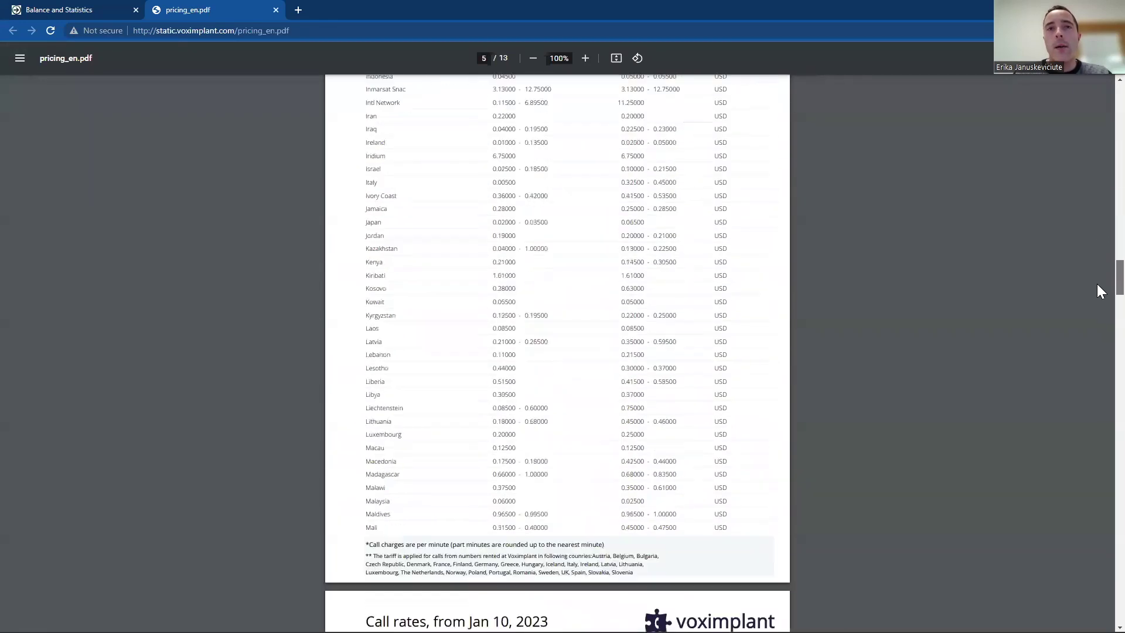
{"action": "scroll", "coordinate": [1096, 283], "scroll_direction": "down", "scroll_amount": 1}
Step: Copy the web address of the call rates PDF for sharing
{"action": "left_click", "coordinate": [297, 29]}
{"action": "key", "text": "ctrl+c"}
{"action": "key", "text": "alt+Tab"}
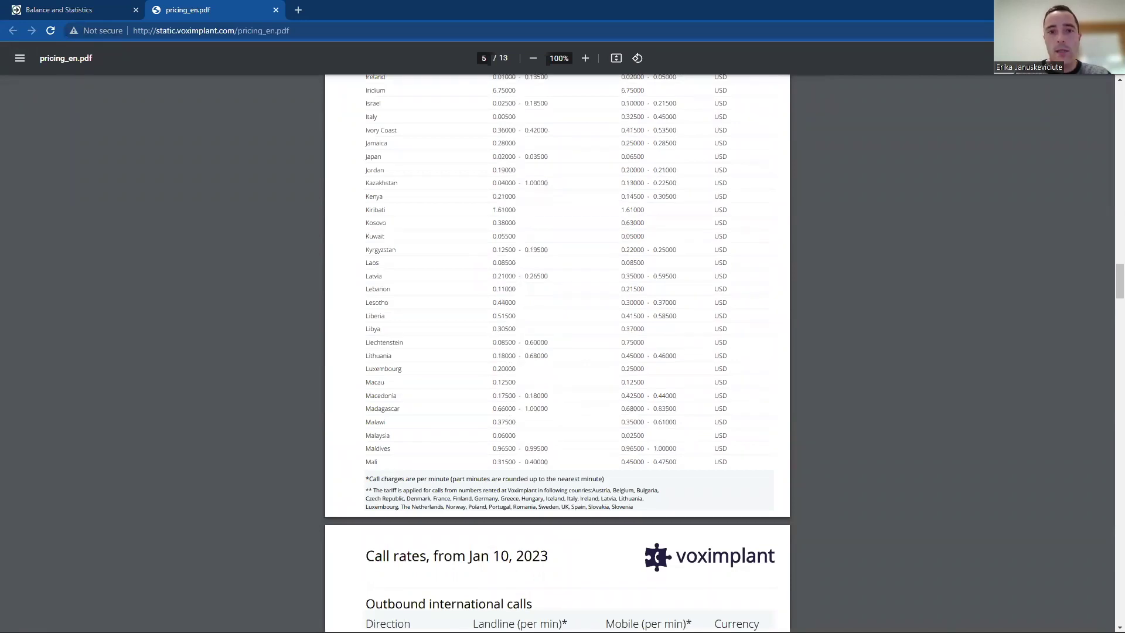
Step: Return to the telephony overview and open the configuration list of the rented phone numbers
{"action": "left_click", "coordinate": [85, 11]}
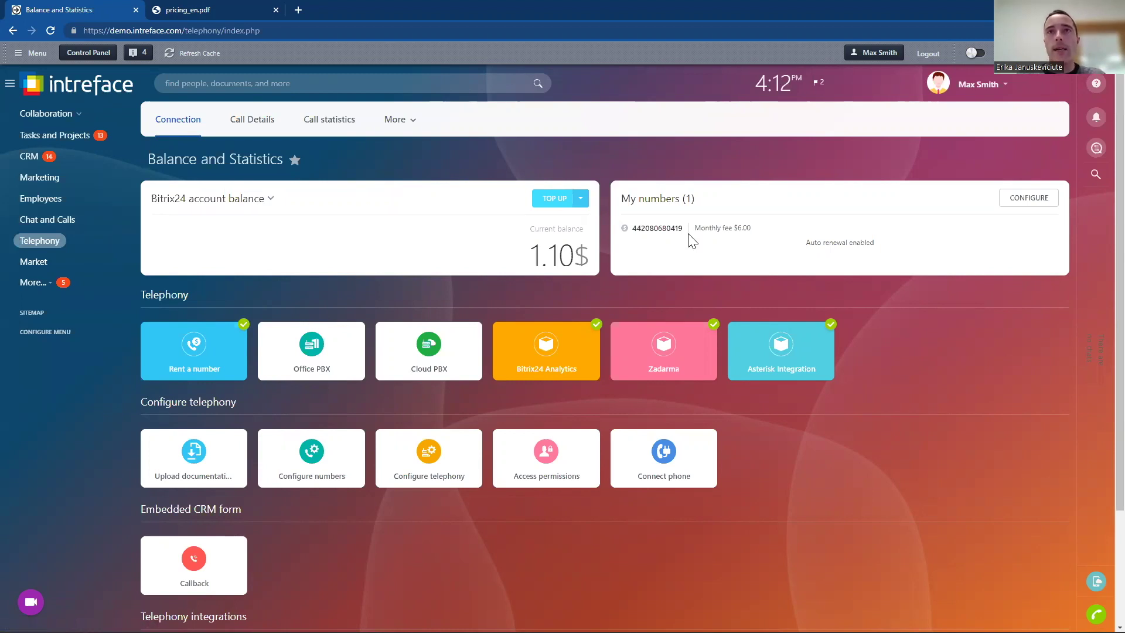
{"action": "left_click_drag", "start_coordinate": [684, 229], "coordinate": [633, 233]}
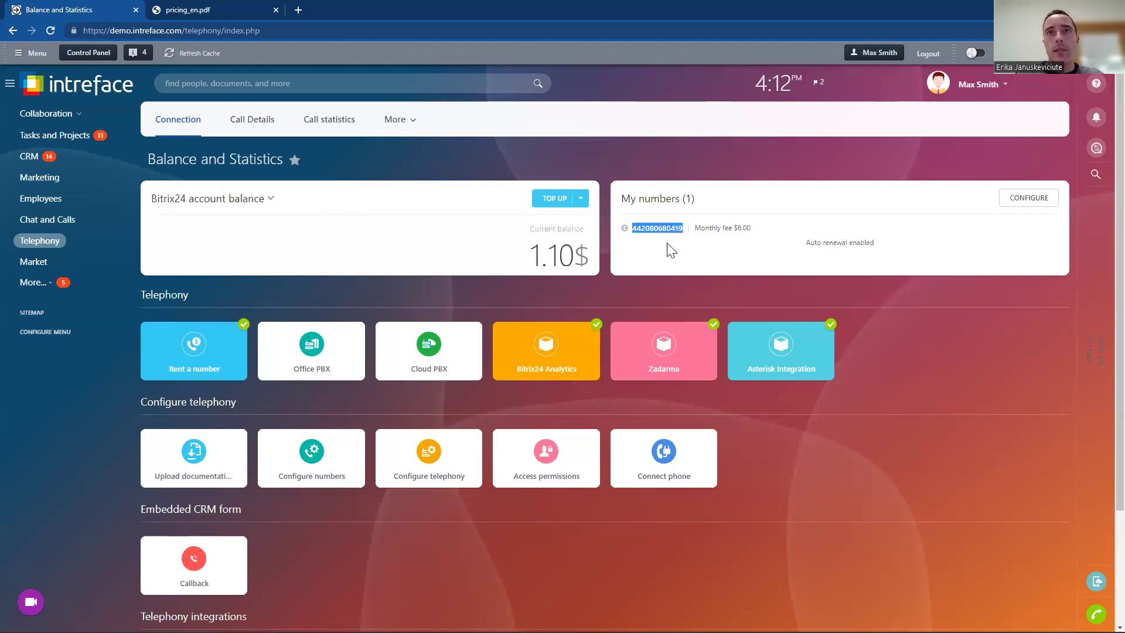
{"action": "left_click", "coordinate": [1022, 199]}
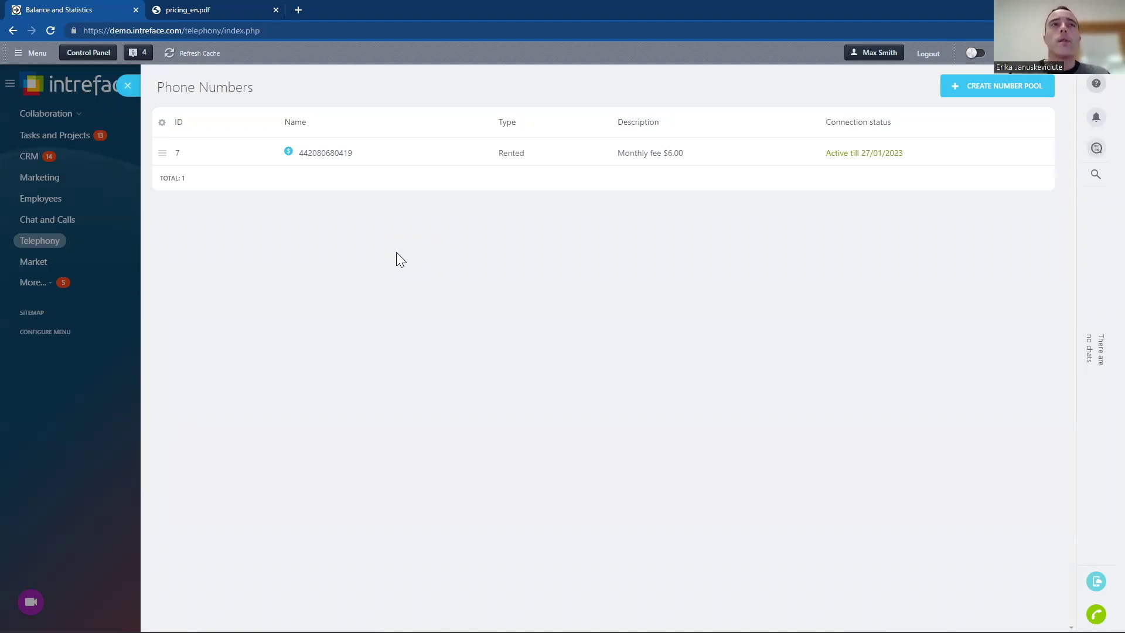
Step: Open the configuration of the rented phone number and view its option for routing inbound calls to a queue group
{"action": "left_click", "coordinate": [163, 152]}
{"action": "left_click", "coordinate": [208, 156]}
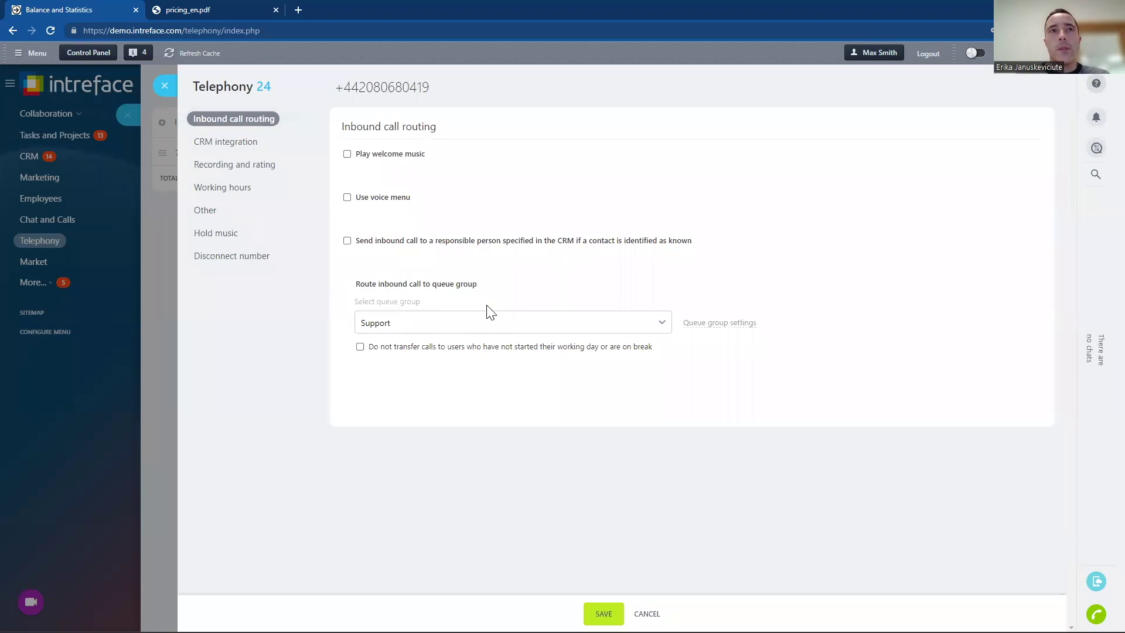
{"action": "left_click_drag", "start_coordinate": [479, 286], "coordinate": [353, 284]}
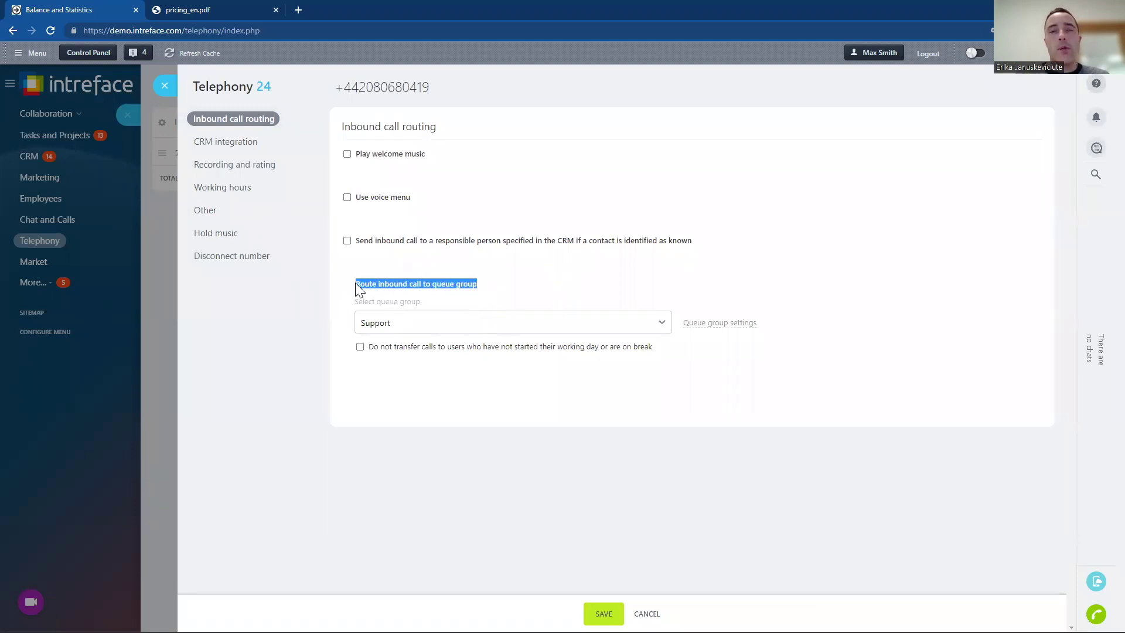
Step: Create a new queue group for the number's inbound calls and name it Technical Support
{"action": "left_click", "coordinate": [632, 331]}
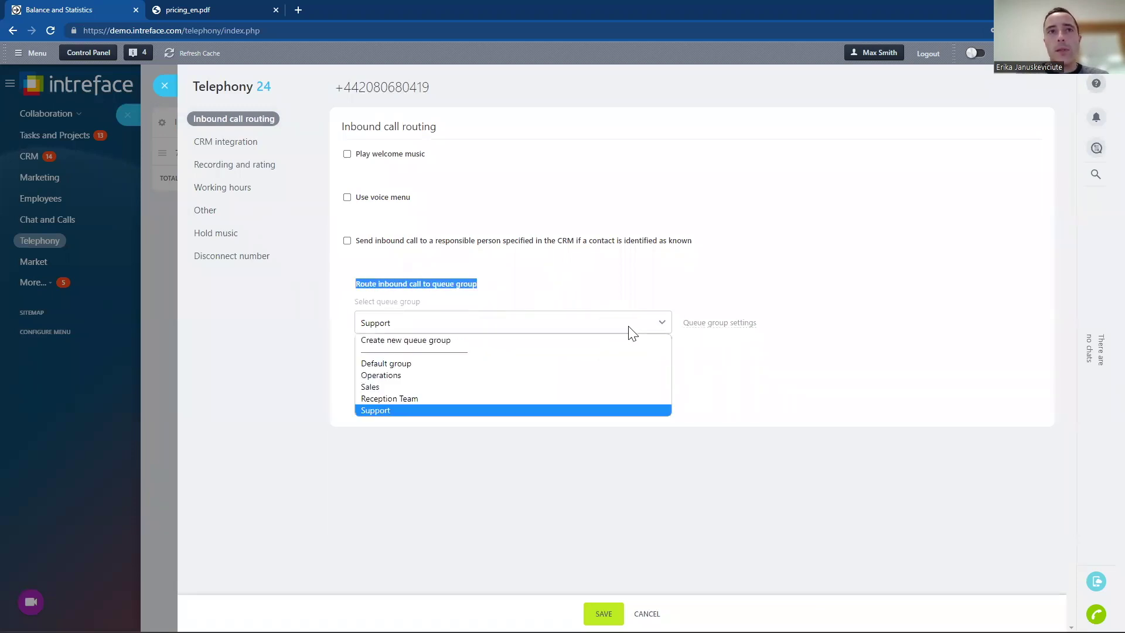
{"action": "left_click", "coordinate": [547, 340]}
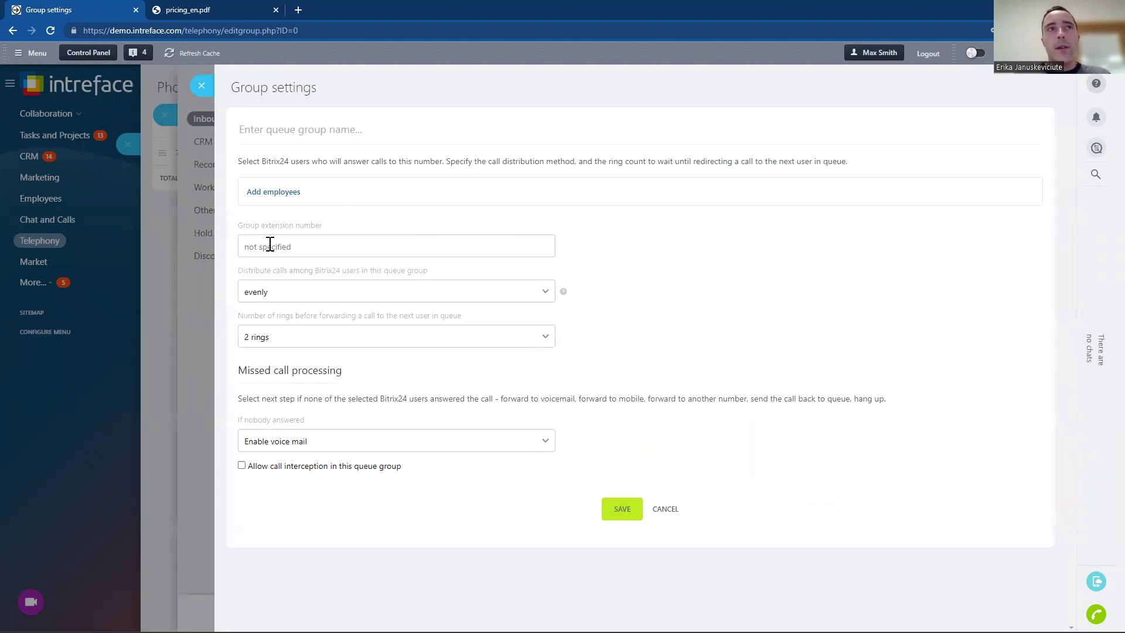
{"action": "left_click", "coordinate": [309, 133]}
{"action": "type", "text": "Technical"}
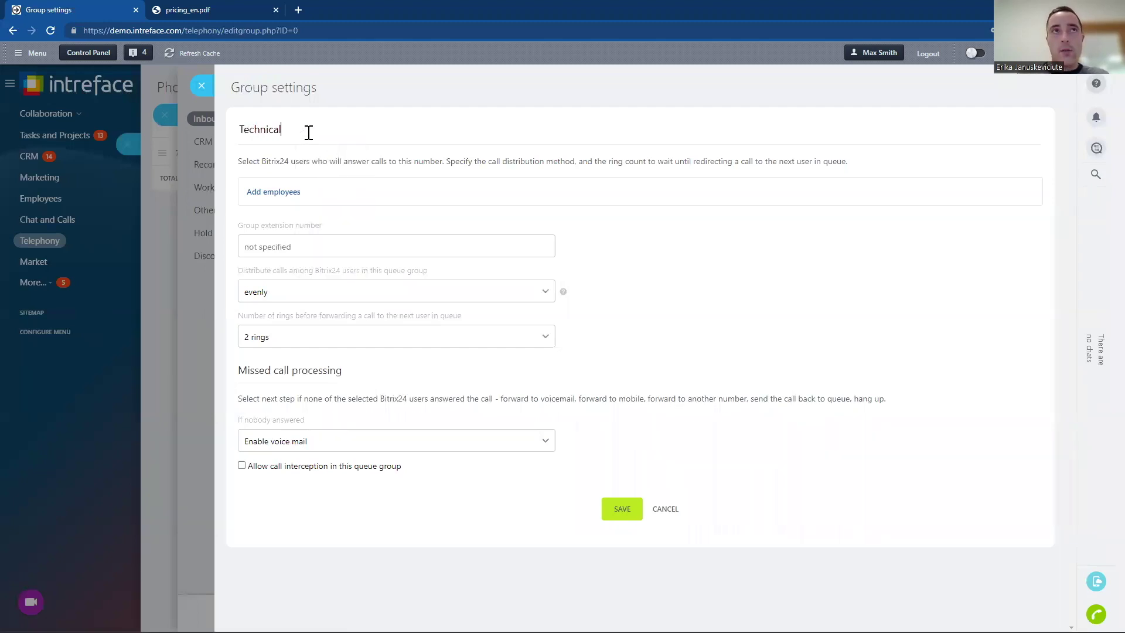
{"action": "type", "text": " Support"}
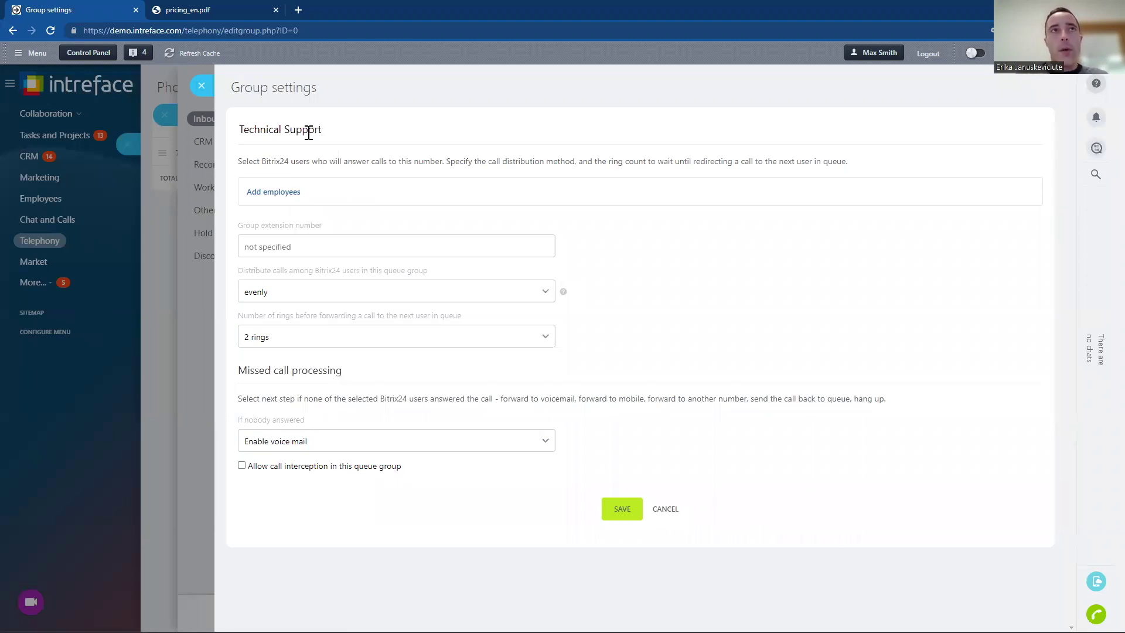
Step: Add five employees from the recent people to the Technical Support queue group
{"action": "left_click", "coordinate": [259, 195]}
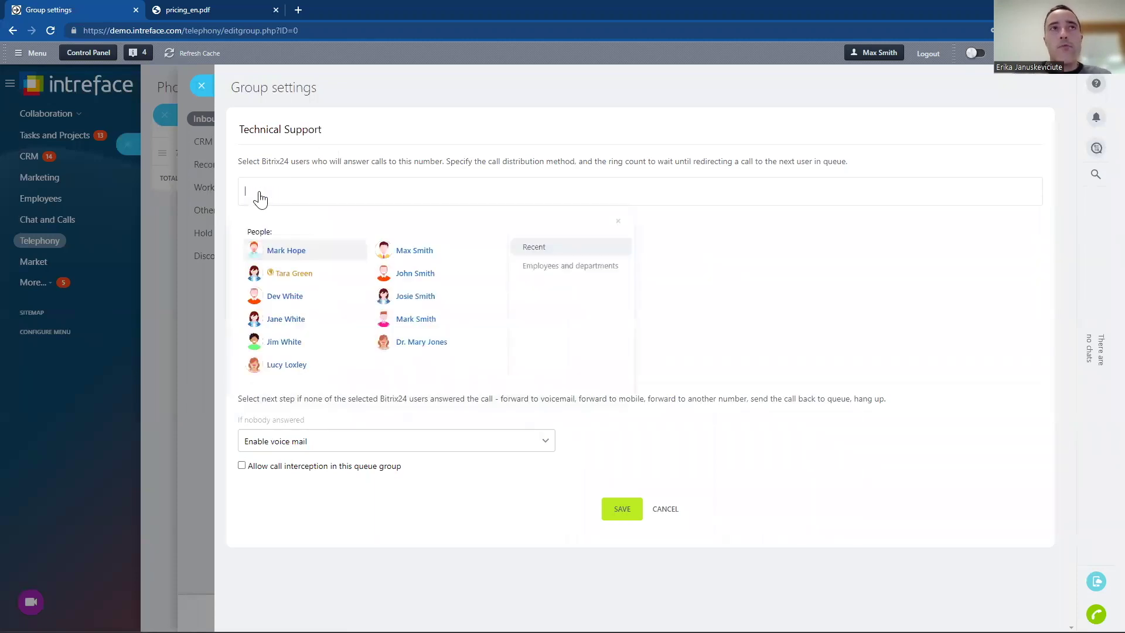
{"action": "left_click", "coordinate": [279, 256]}
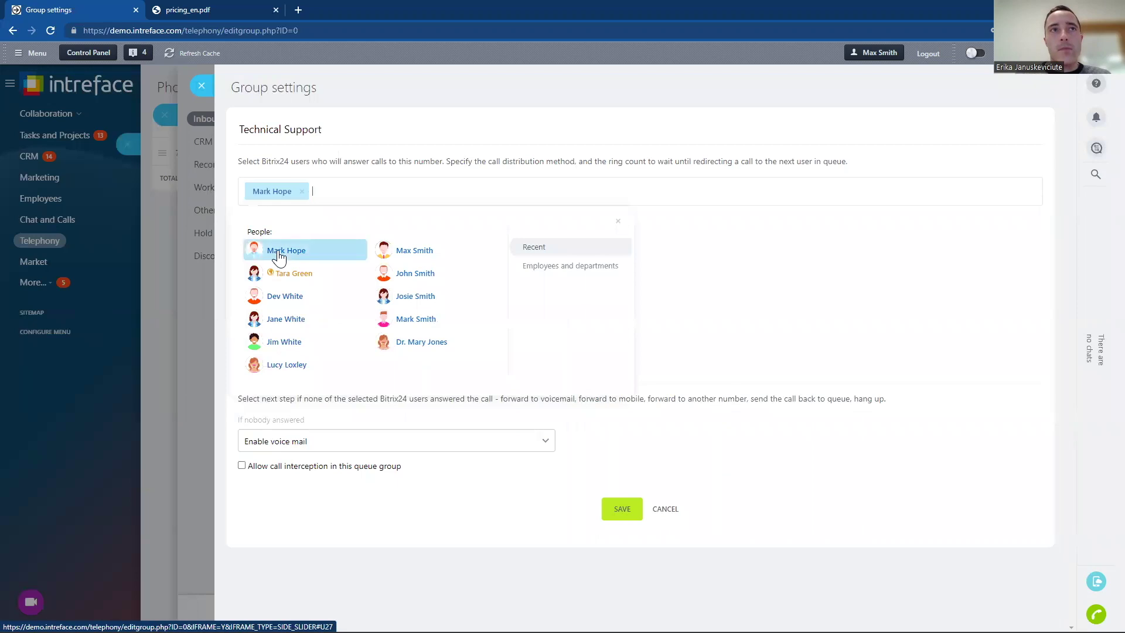
{"action": "left_click", "coordinate": [283, 342]}
{"action": "left_click", "coordinate": [410, 276]}
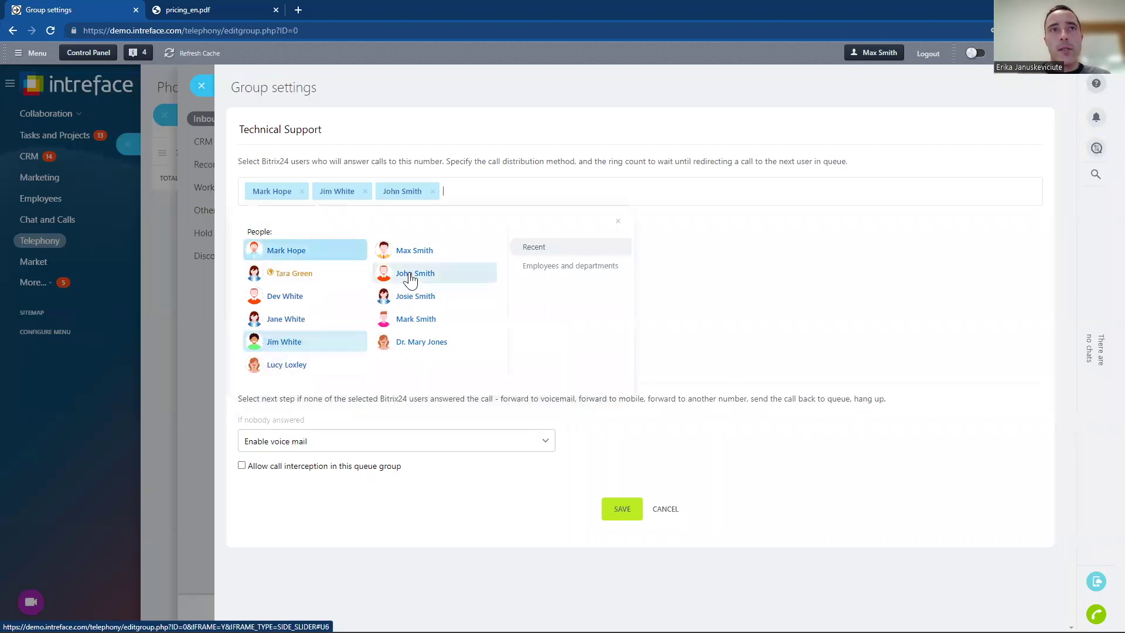
{"action": "left_click", "coordinate": [416, 321]}
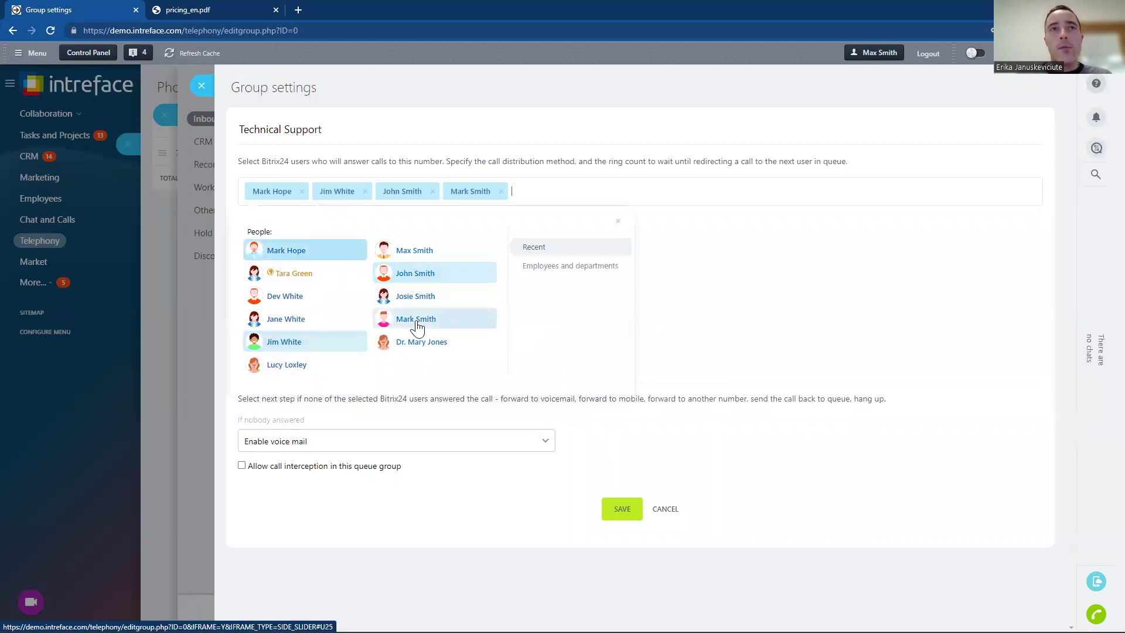
{"action": "left_click", "coordinate": [285, 298]}
{"action": "left_click", "coordinate": [479, 121]}
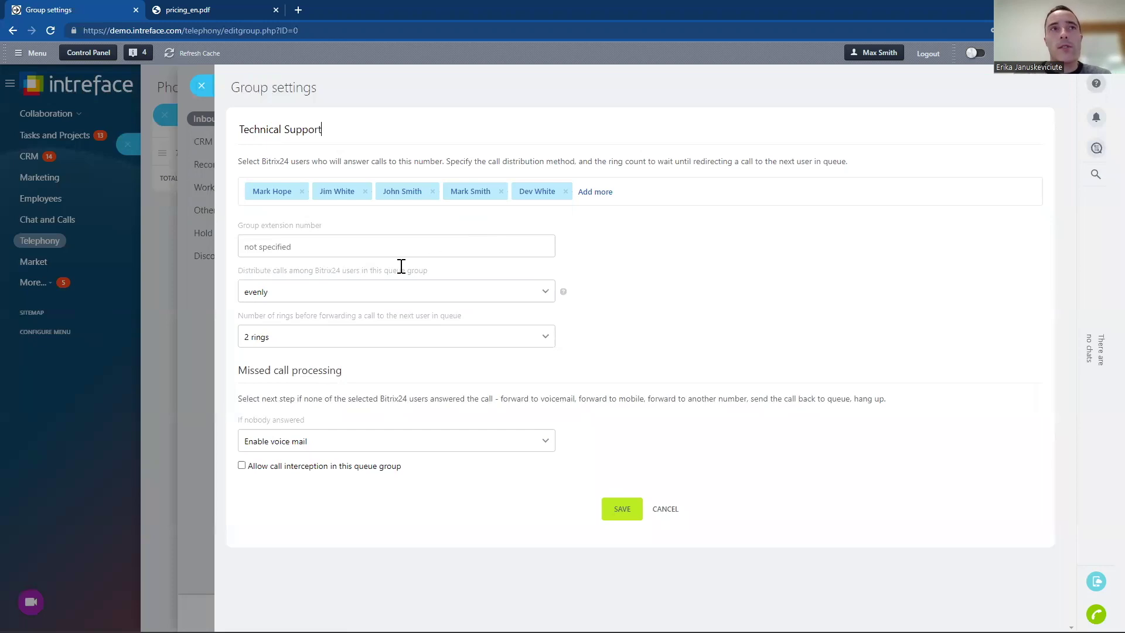
Step: Keep the group's call distribution set to evenly, set forwarding to the next user after 5 rings, and save the group
{"action": "left_click", "coordinate": [394, 292]}
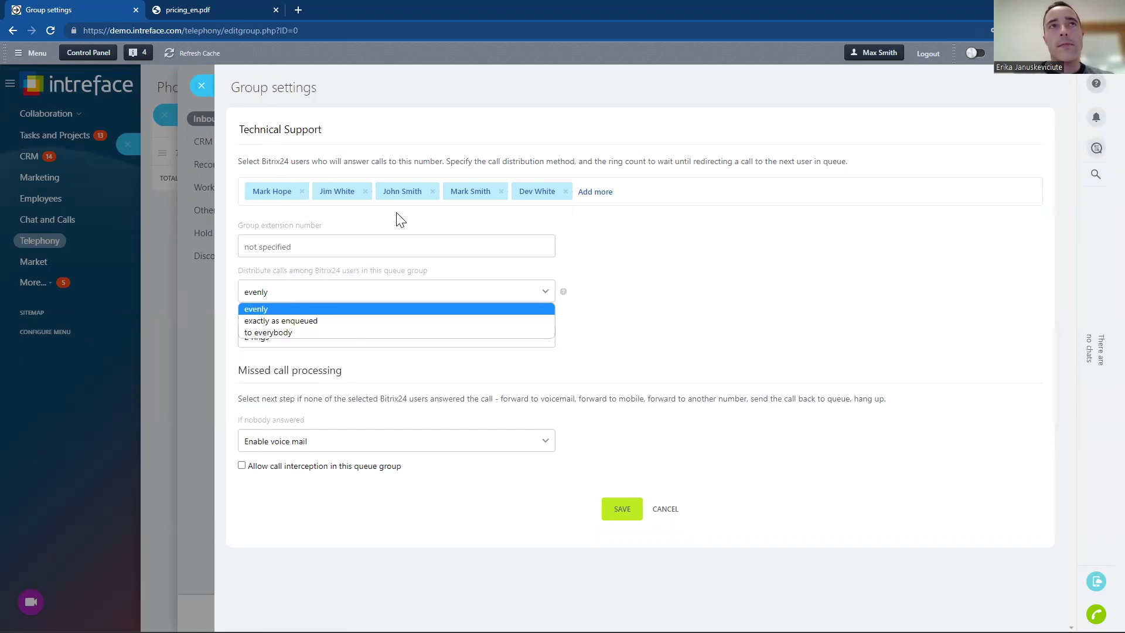
{"action": "left_click", "coordinate": [677, 320]}
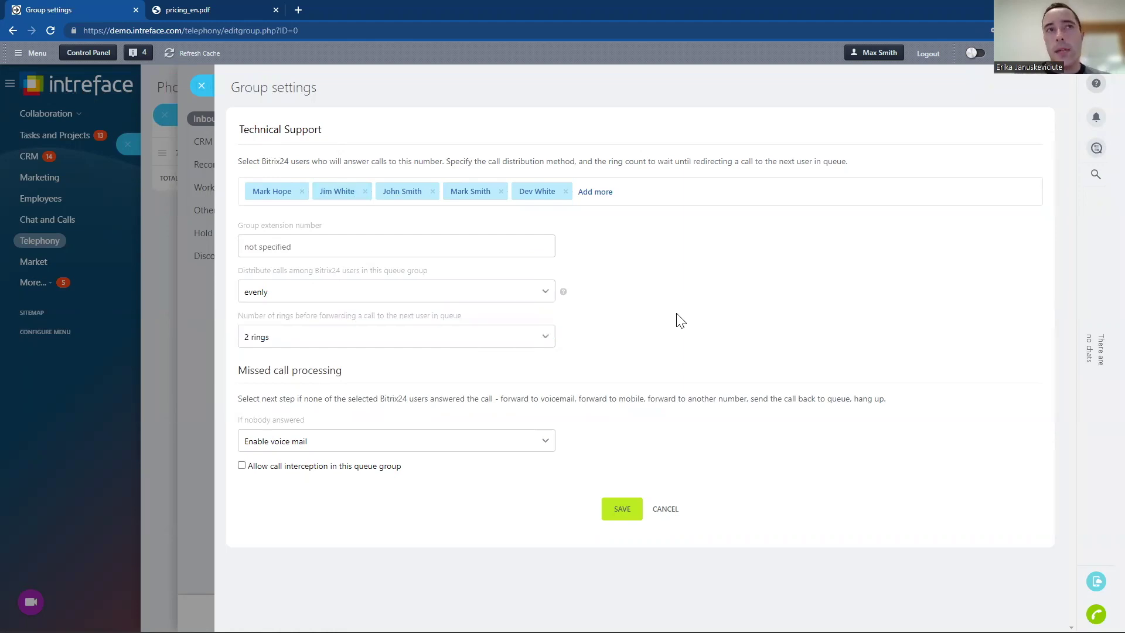
{"action": "left_click", "coordinate": [457, 335]}
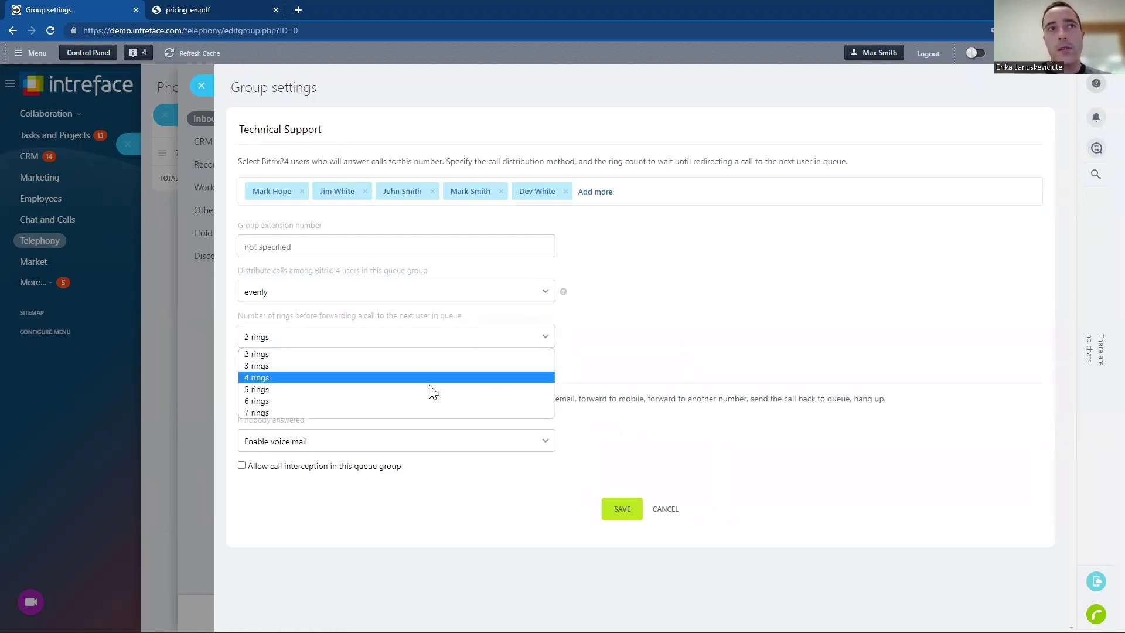
{"action": "left_click", "coordinate": [395, 387]}
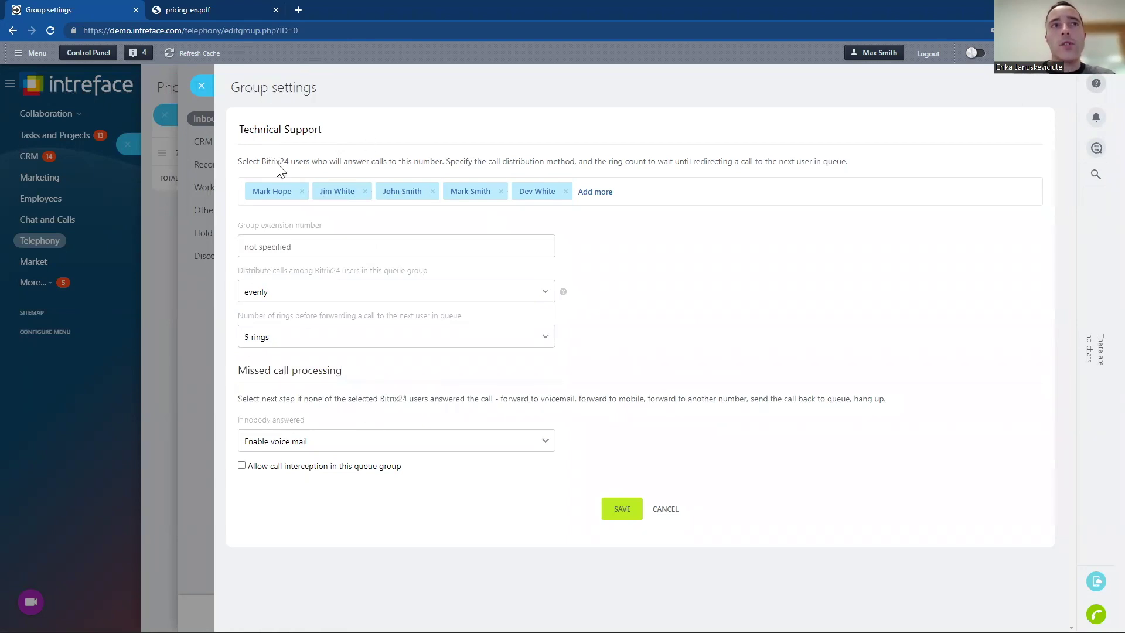
{"action": "left_click", "coordinate": [620, 509]}
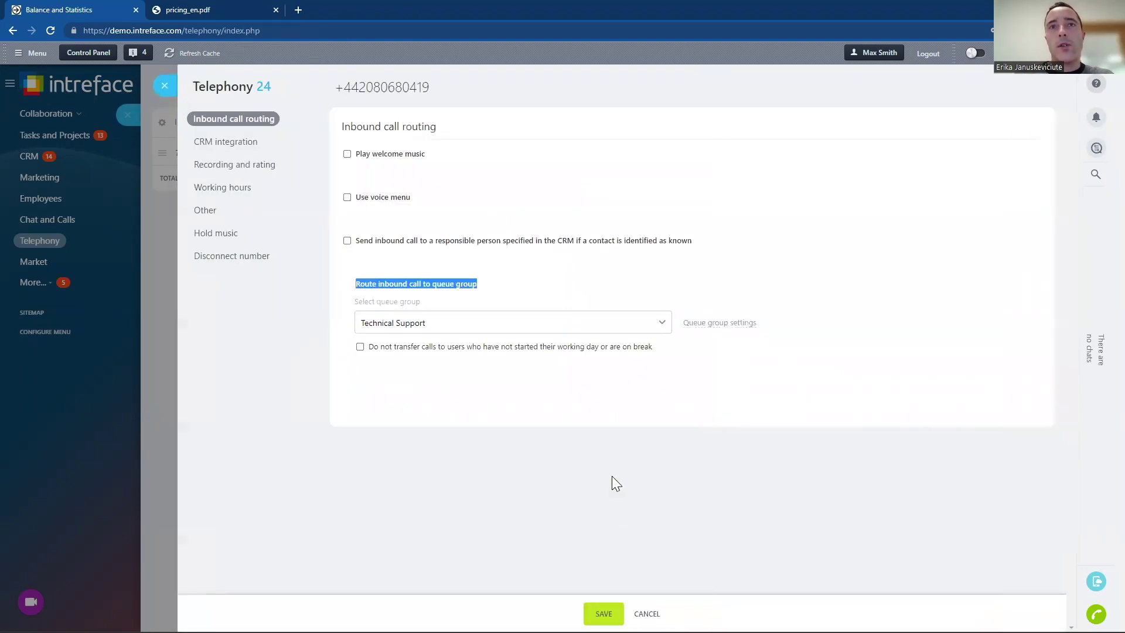
{"action": "left_click", "coordinate": [504, 396]}
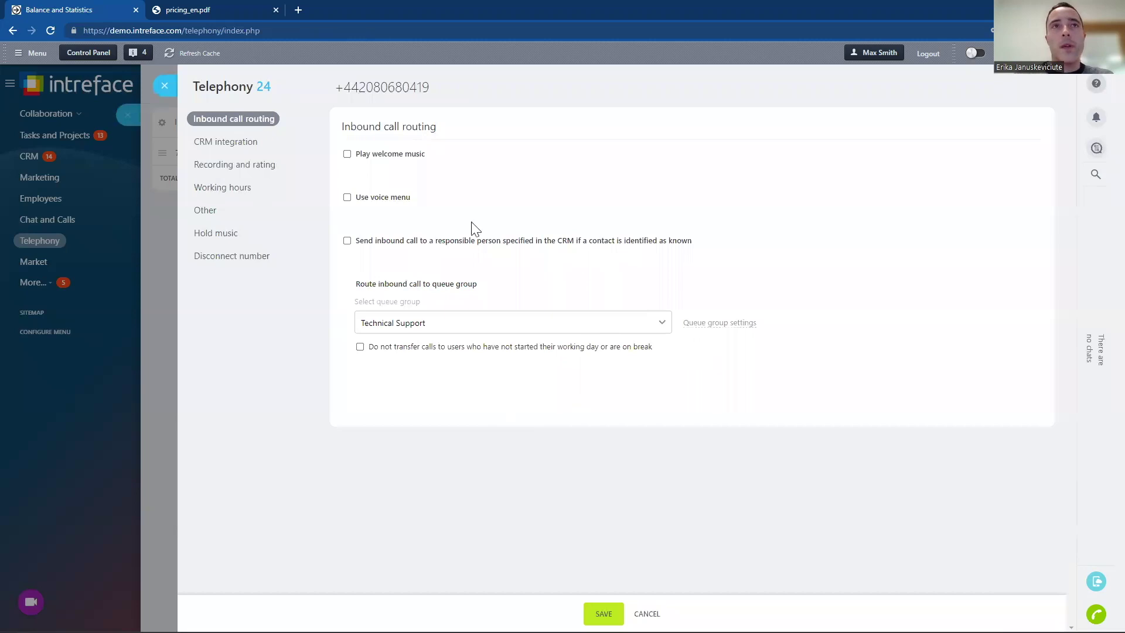
Step: Enable the voice menu for inbound calls and open the settings for creating a new menu
{"action": "left_click", "coordinate": [495, 322]}
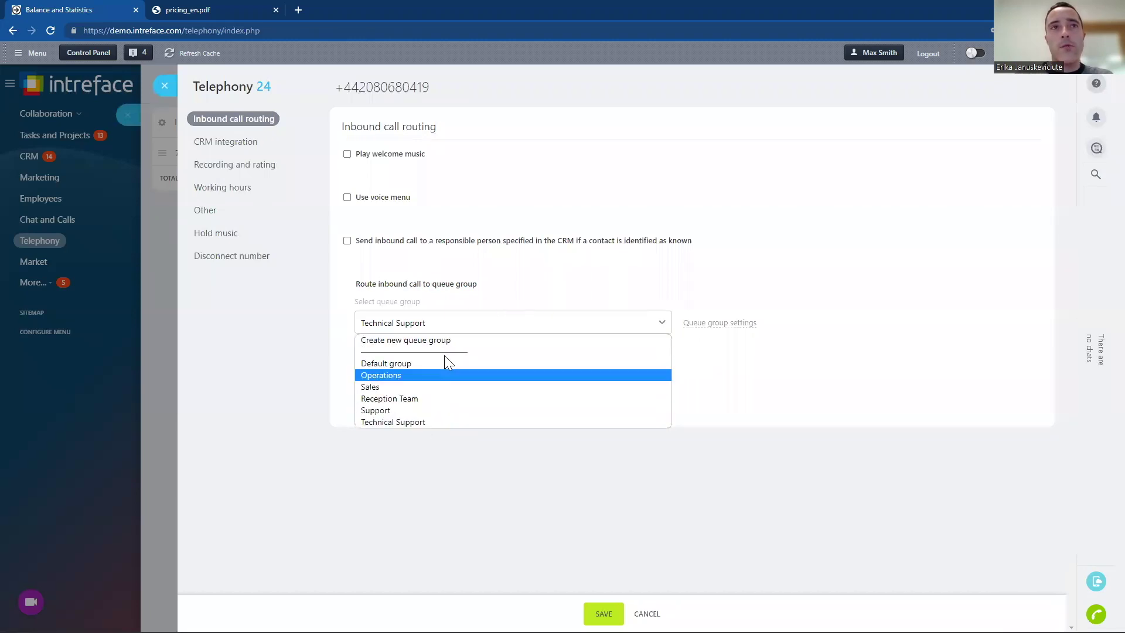
{"action": "left_click", "coordinate": [353, 201]}
{"action": "left_click", "coordinate": [346, 197]}
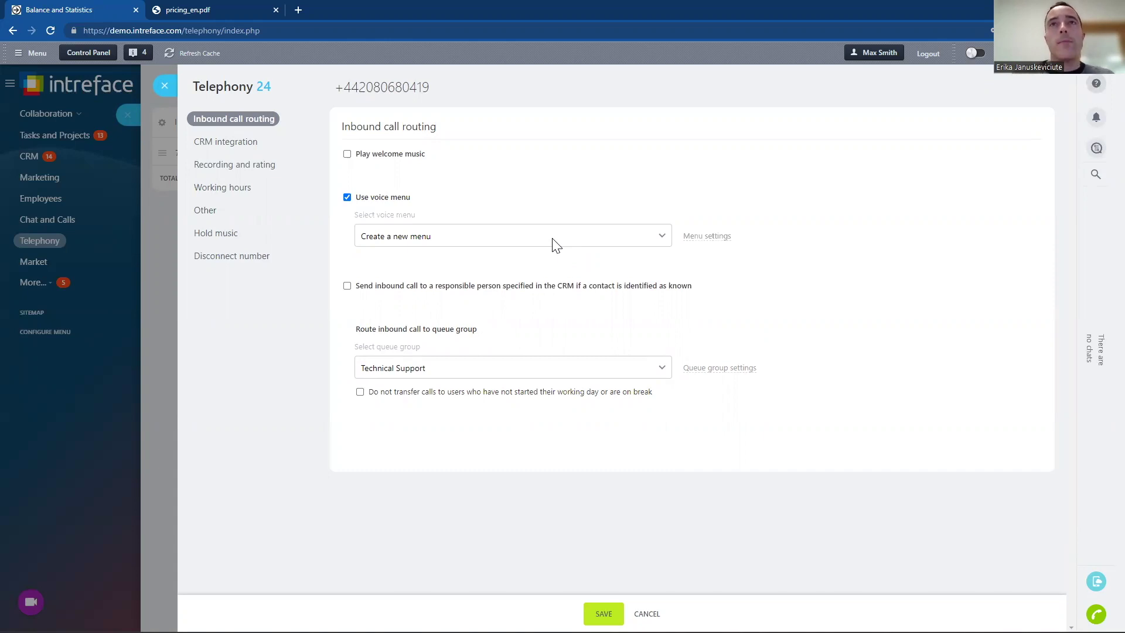
{"action": "left_click_drag", "start_coordinate": [698, 241], "coordinate": [574, 264]}
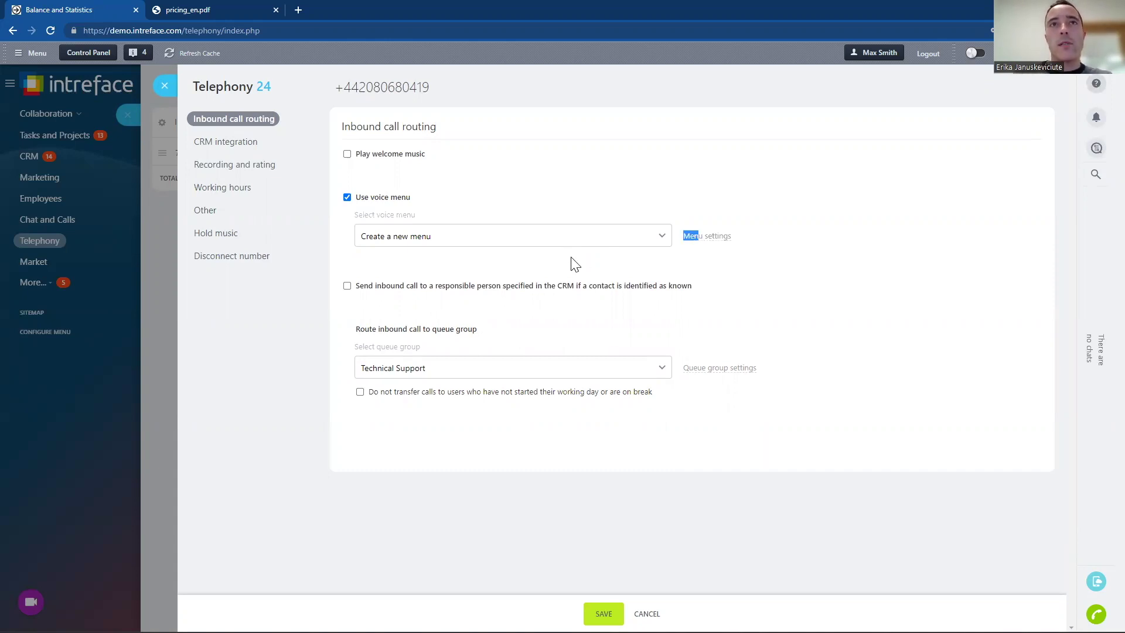
{"action": "left_click", "coordinate": [549, 235]}
{"action": "left_click", "coordinate": [539, 255]}
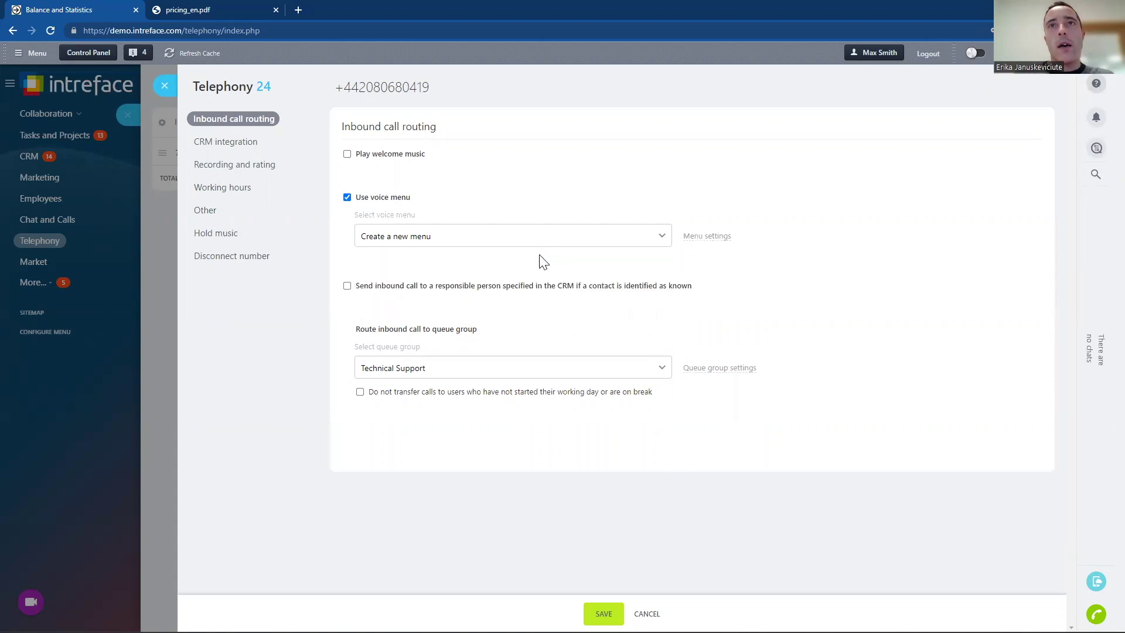
{"action": "left_click", "coordinate": [706, 237]}
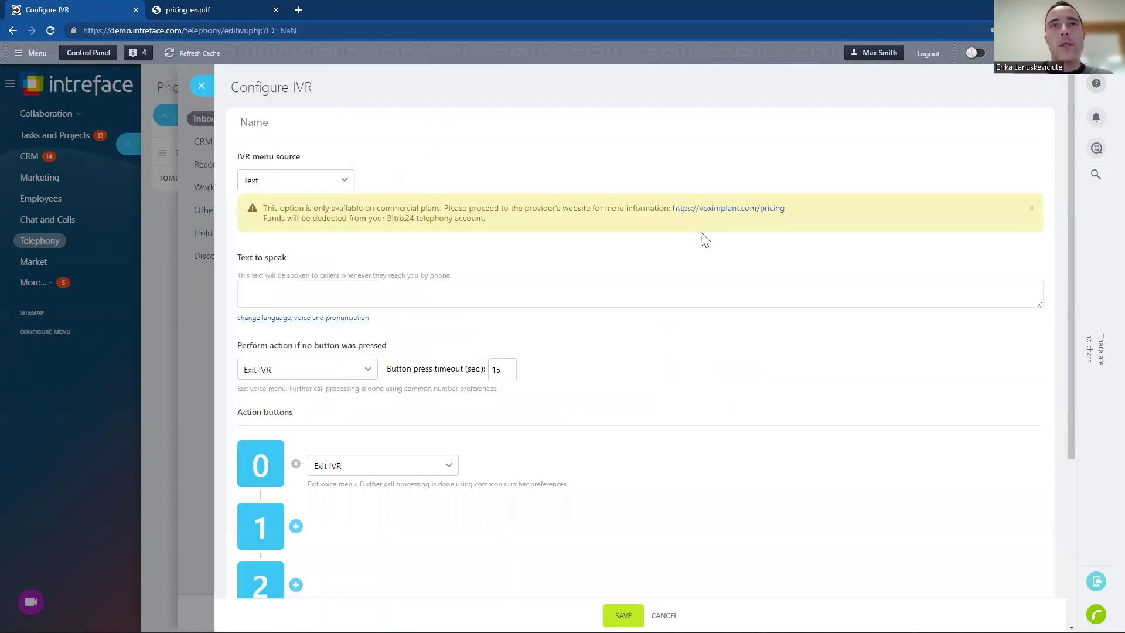
Step: Set action button 1 of the voice menu to forward callers to the Sales queue group
{"action": "left_click_drag", "start_coordinate": [1069, 279], "coordinate": [1070, 447]}
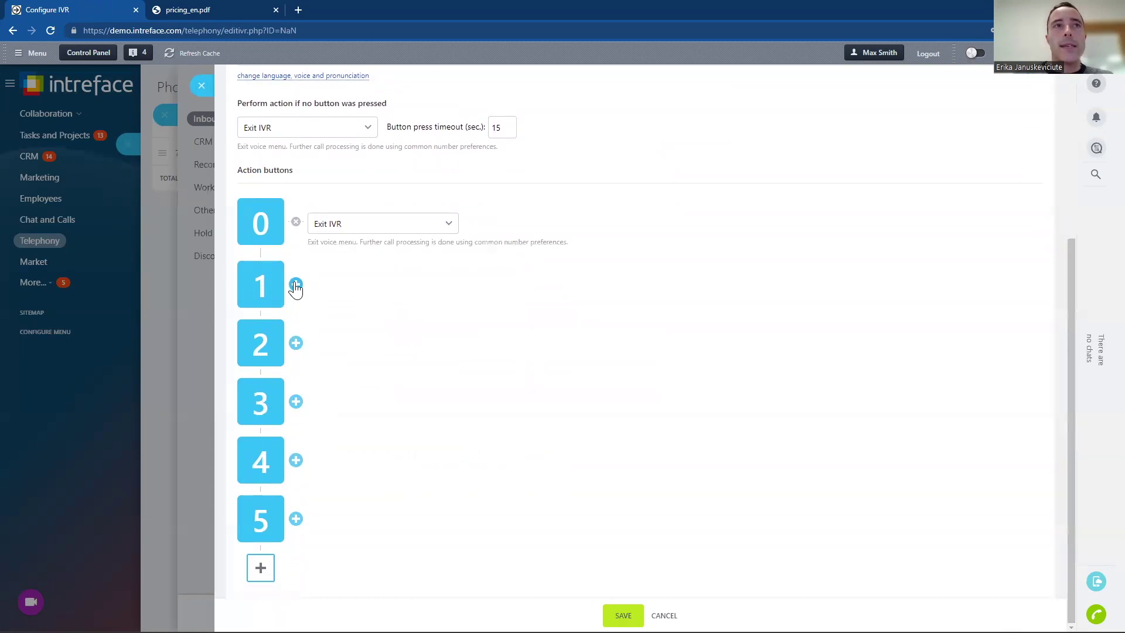
{"action": "left_click", "coordinate": [296, 285]}
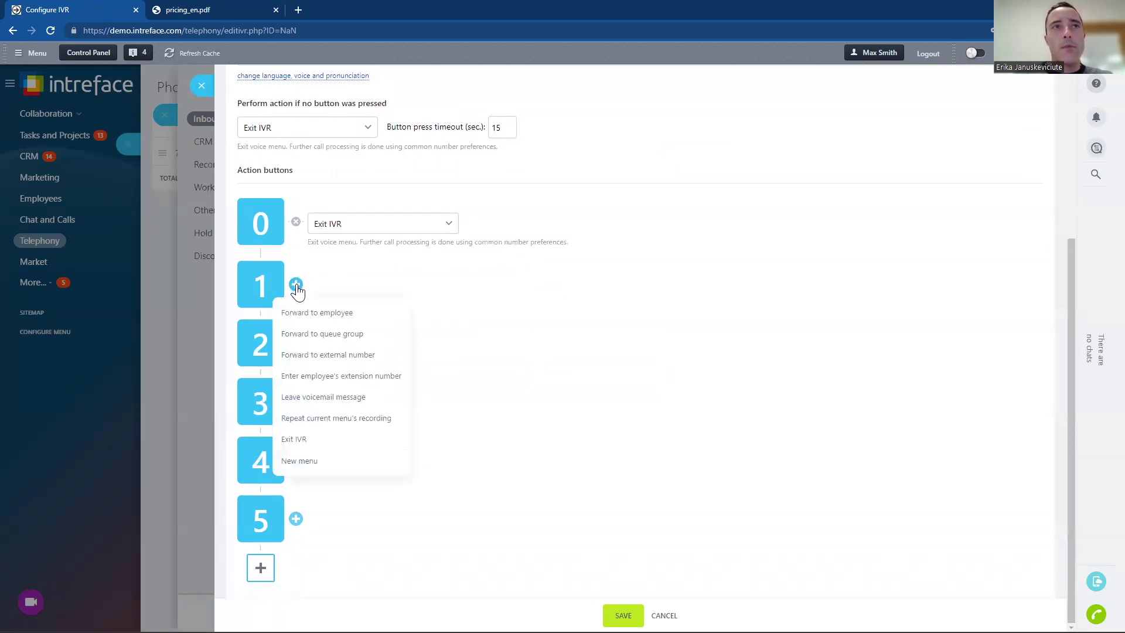
{"action": "left_click", "coordinate": [341, 335]}
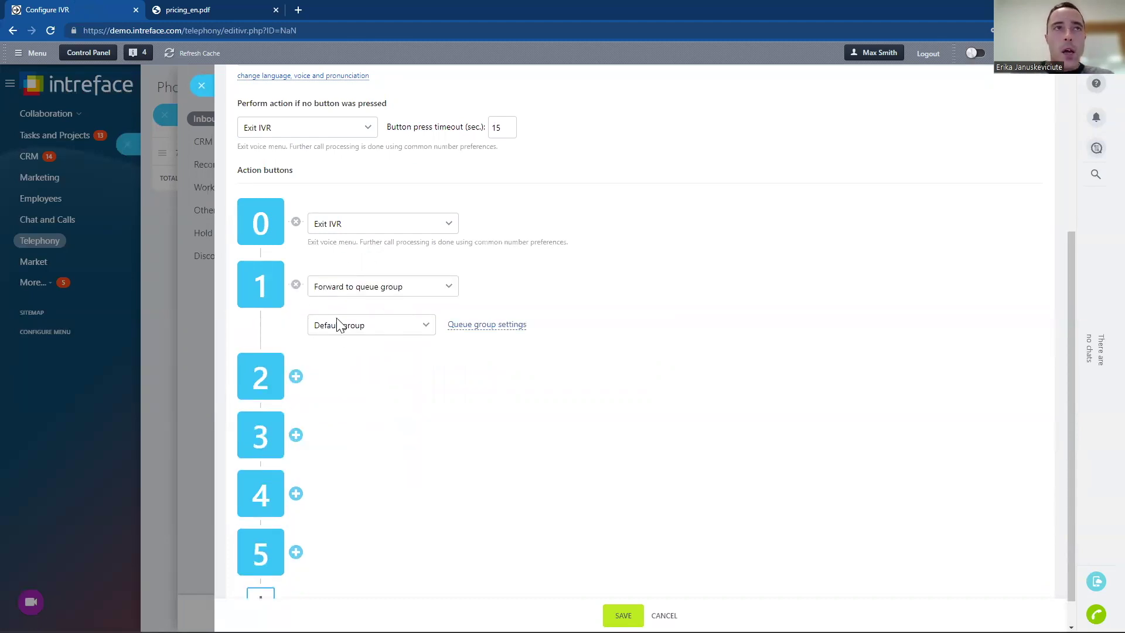
{"action": "left_click", "coordinate": [383, 335]}
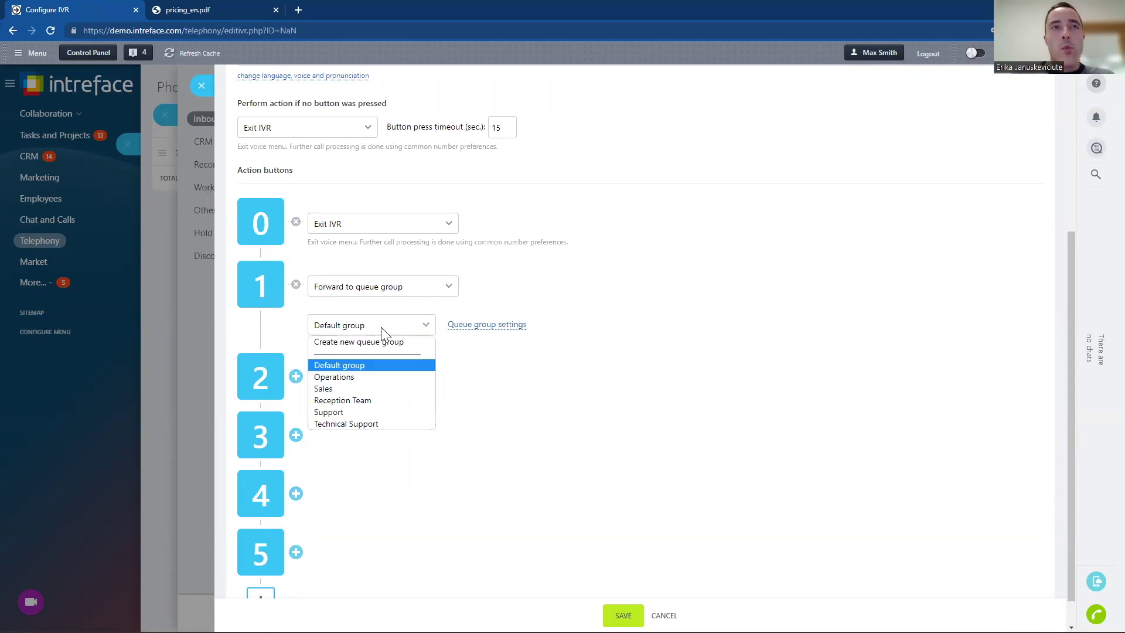
{"action": "left_click", "coordinate": [359, 388]}
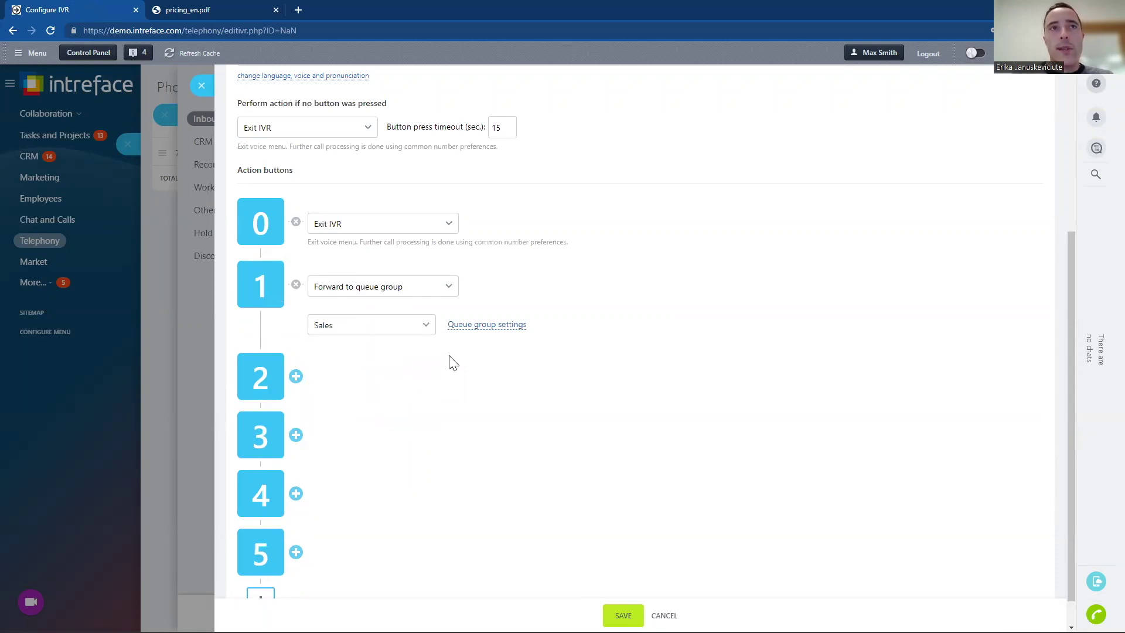
Step: Set action button 2 of the voice menu to forward callers to the Technical Support queue group
{"action": "left_click", "coordinate": [295, 376]}
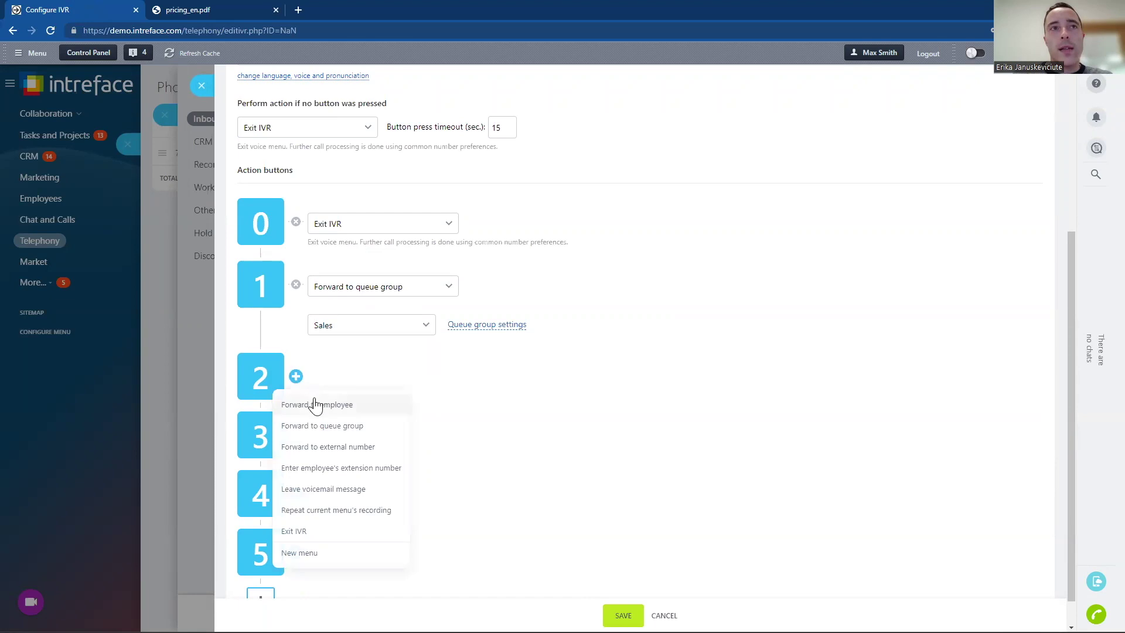
{"action": "left_click", "coordinate": [352, 427]}
{"action": "left_click", "coordinate": [380, 382]}
{"action": "left_click", "coordinate": [379, 381]}
{"action": "left_click", "coordinate": [363, 417]}
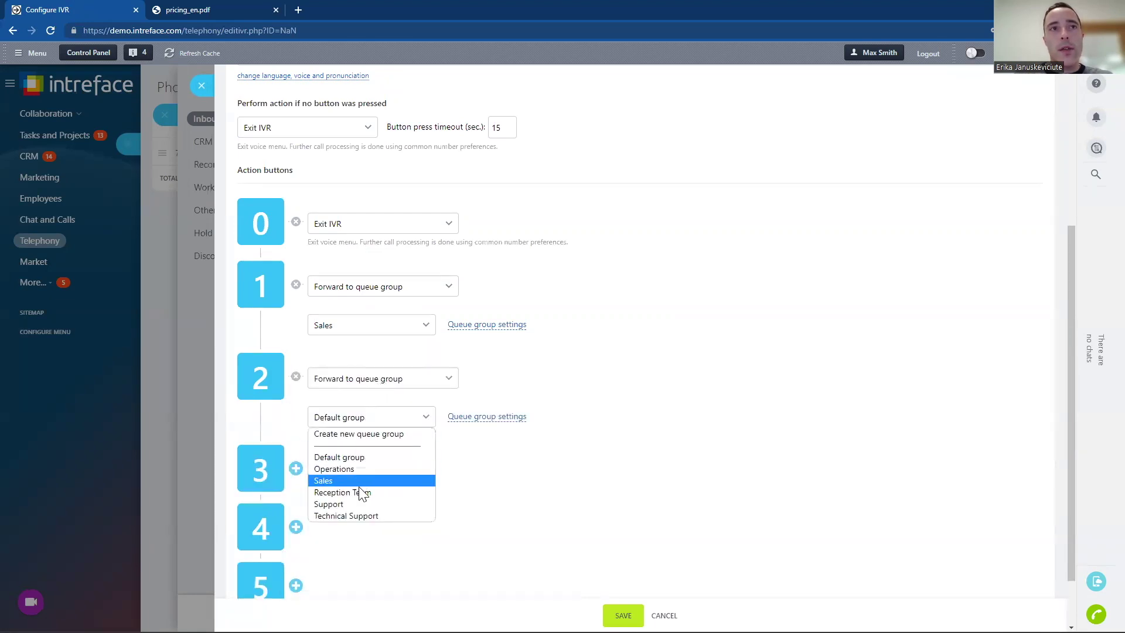
{"action": "left_click", "coordinate": [358, 514]}
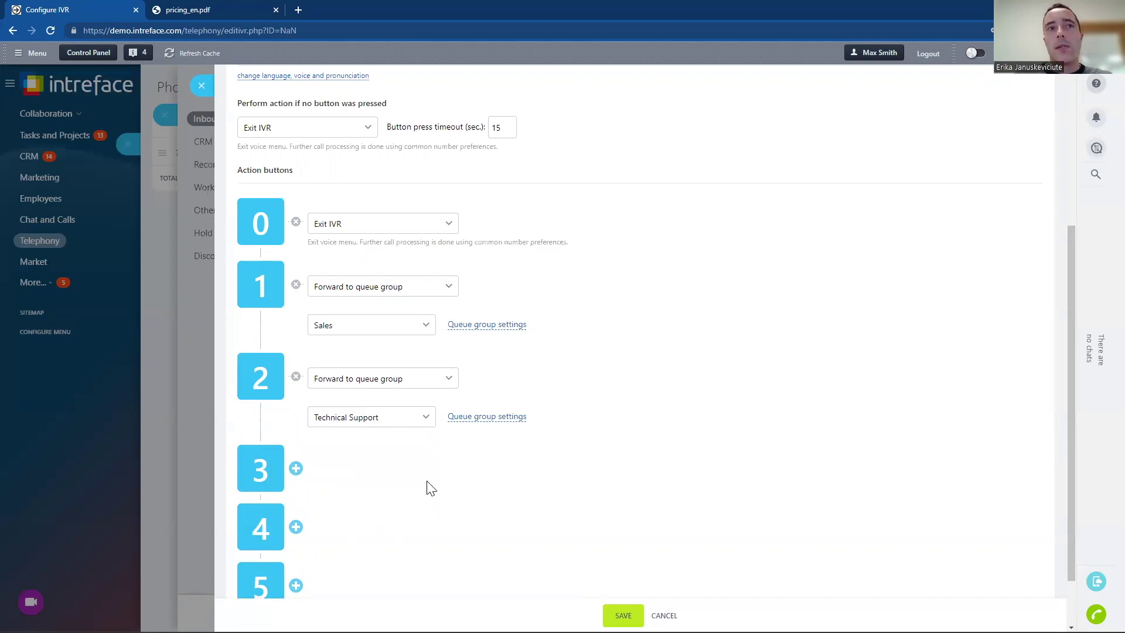
Step: Set action button 3 to Leave voicemail message and view its message recipient choices without selecting anyone
{"action": "left_click", "coordinate": [296, 468]}
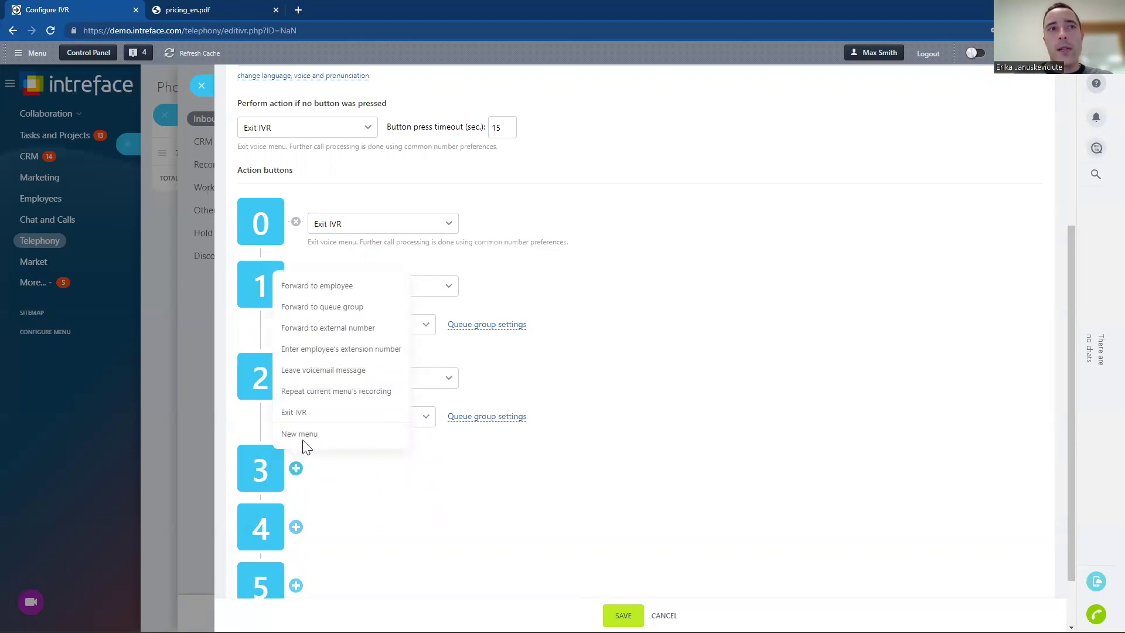
{"action": "left_click", "coordinate": [344, 377]}
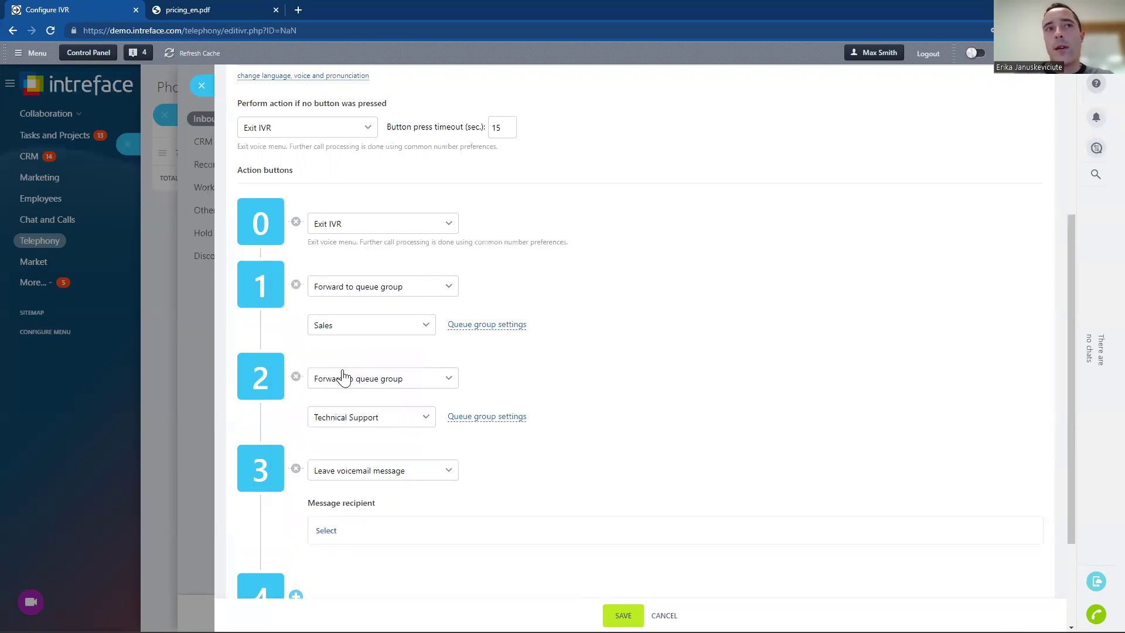
{"action": "left_click", "coordinate": [326, 531]}
{"action": "left_click", "coordinate": [757, 389]}
Step: Examine the Text to speak setting at the start of the voice menu configuration
{"action": "scroll", "coordinate": [1056, 409], "scroll_direction": "up", "scroll_amount": 2}
{"action": "scroll", "coordinate": [1055, 419], "scroll_direction": "down", "scroll_amount": 1}
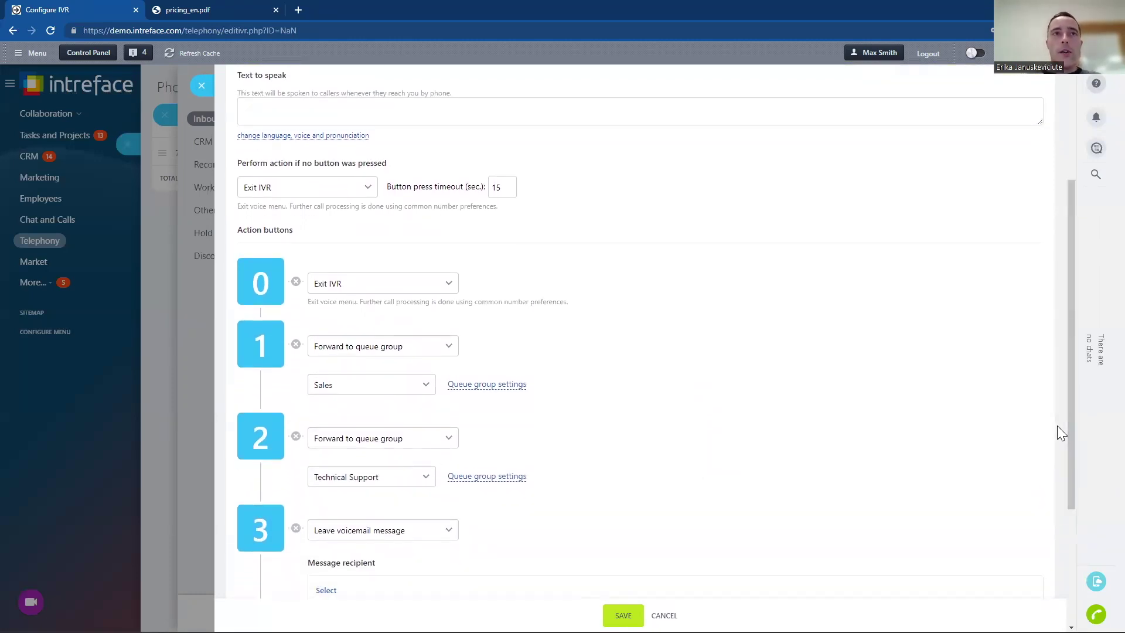
{"action": "left_click_drag", "start_coordinate": [1071, 436], "coordinate": [1042, 334]}
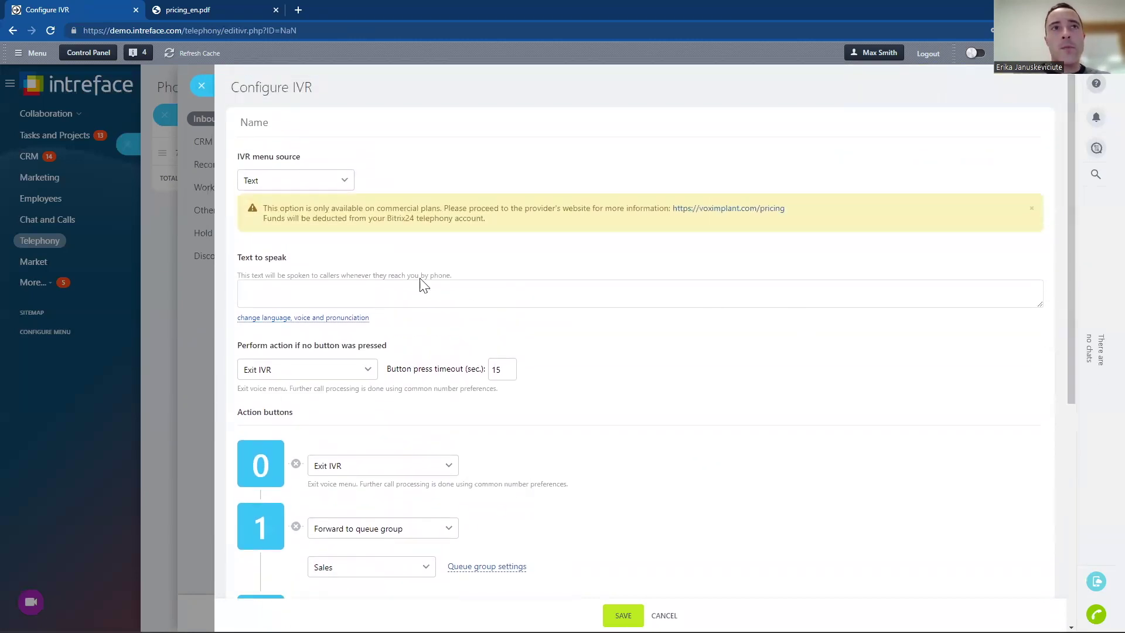
{"action": "left_click", "coordinate": [303, 290]}
{"action": "left_click_drag", "start_coordinate": [295, 258], "coordinate": [238, 256]}
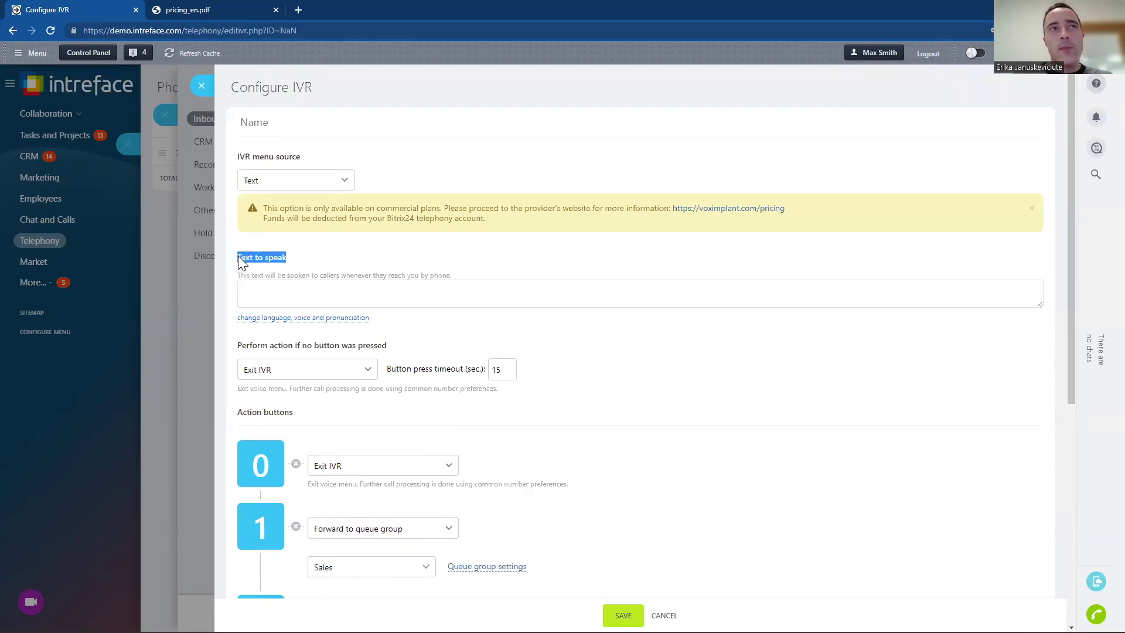
Step: Enter the menu's text to speak: "Press 1 to speak with Sales. Press 2 to speak with technical support or press 3 to leave a voicemail"
{"action": "left_click", "coordinate": [246, 289]}
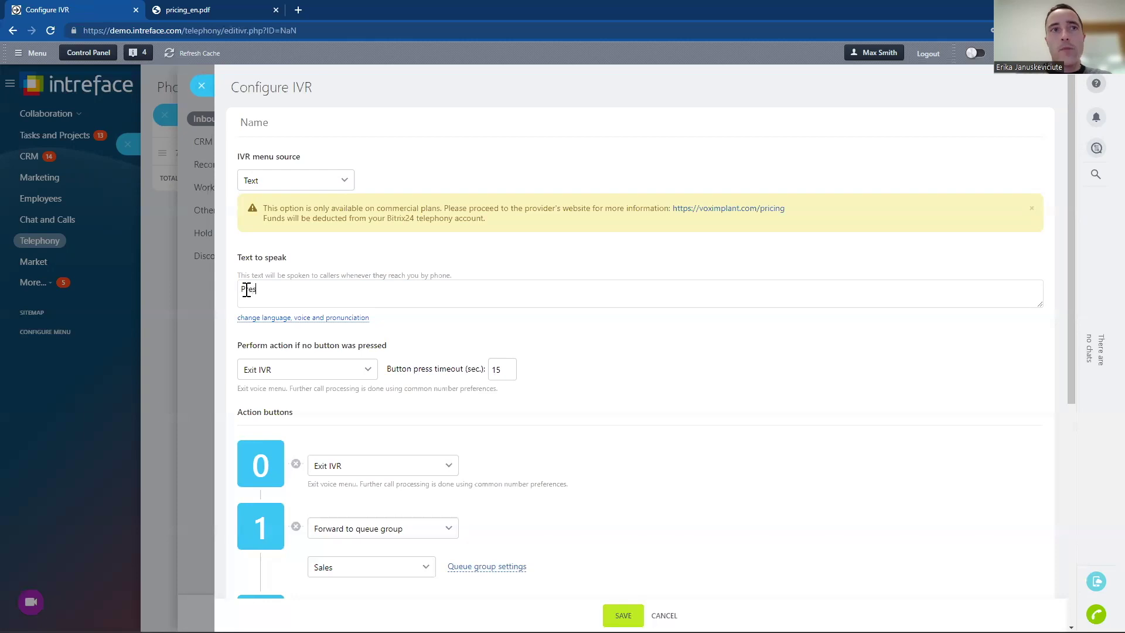
{"action": "type", "text": "to sp"}
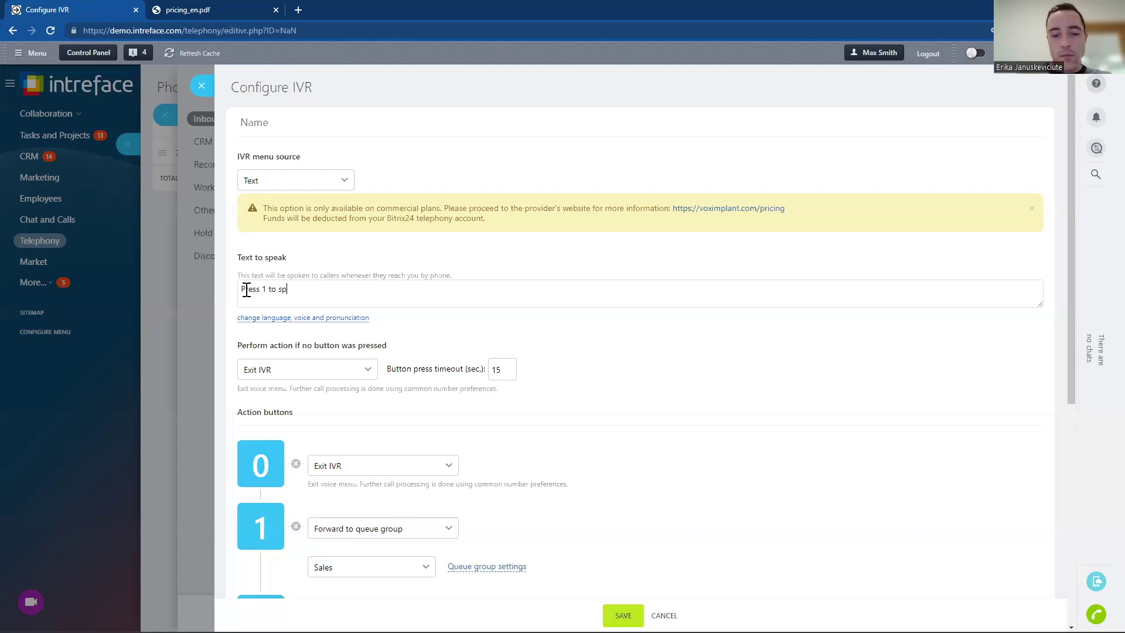
{"action": "type", "text": "eak with Sales, Press 2 to speak with technical support or press 3 to leave a voicemail"}
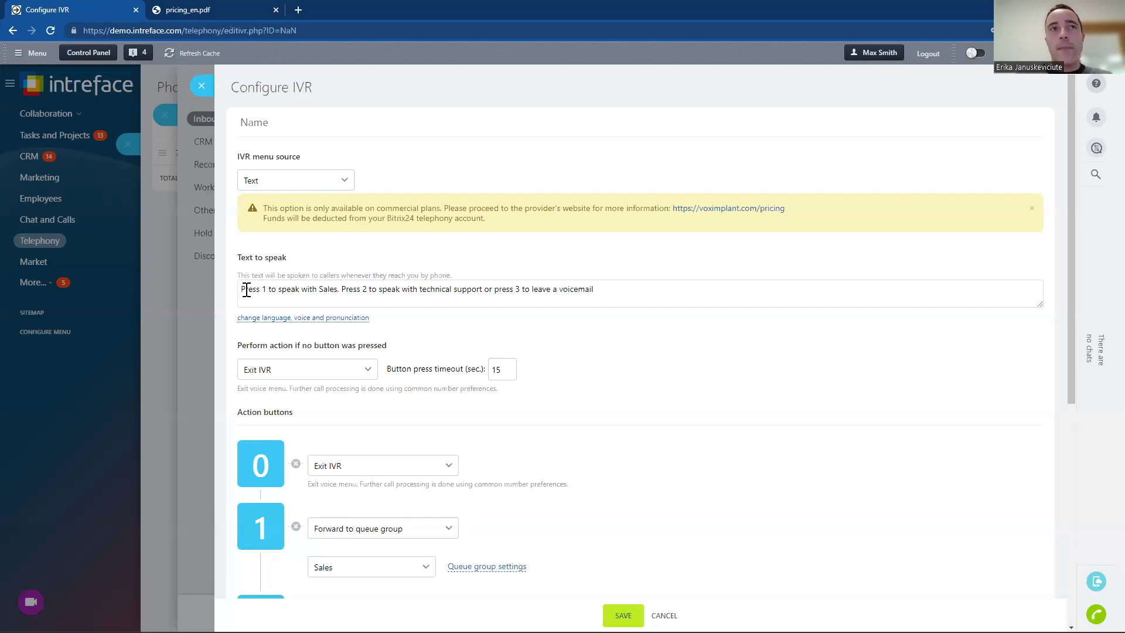
Step: Set the spoken text's language and voice to English (male) (Amazon), and view the speed and volume choices
{"action": "left_click", "coordinate": [288, 318]}
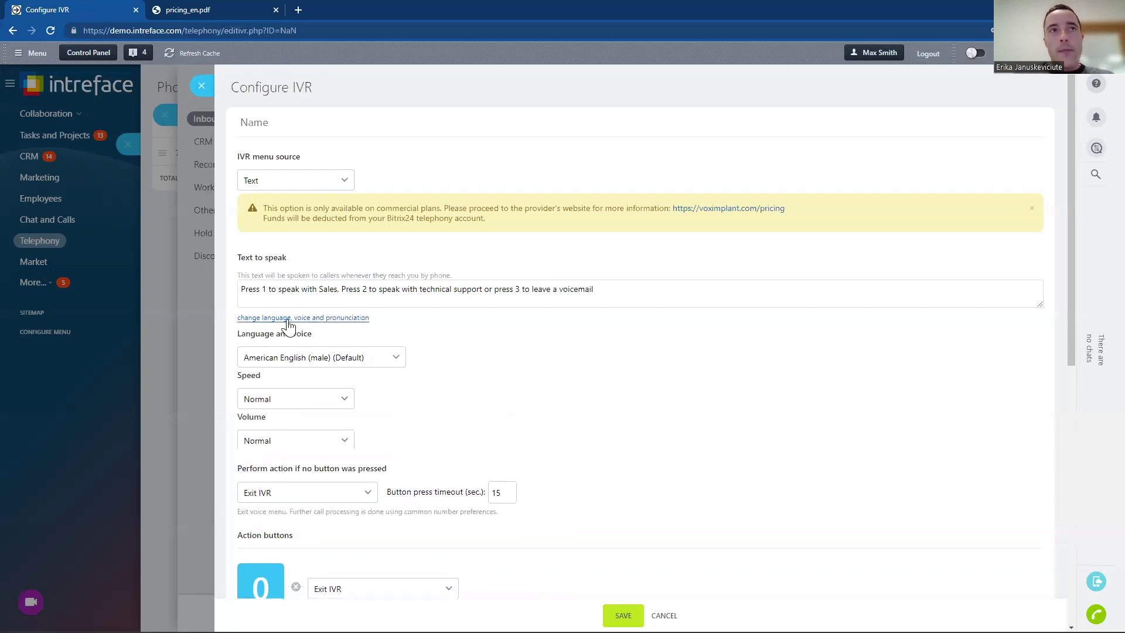
{"action": "left_click", "coordinate": [289, 364]}
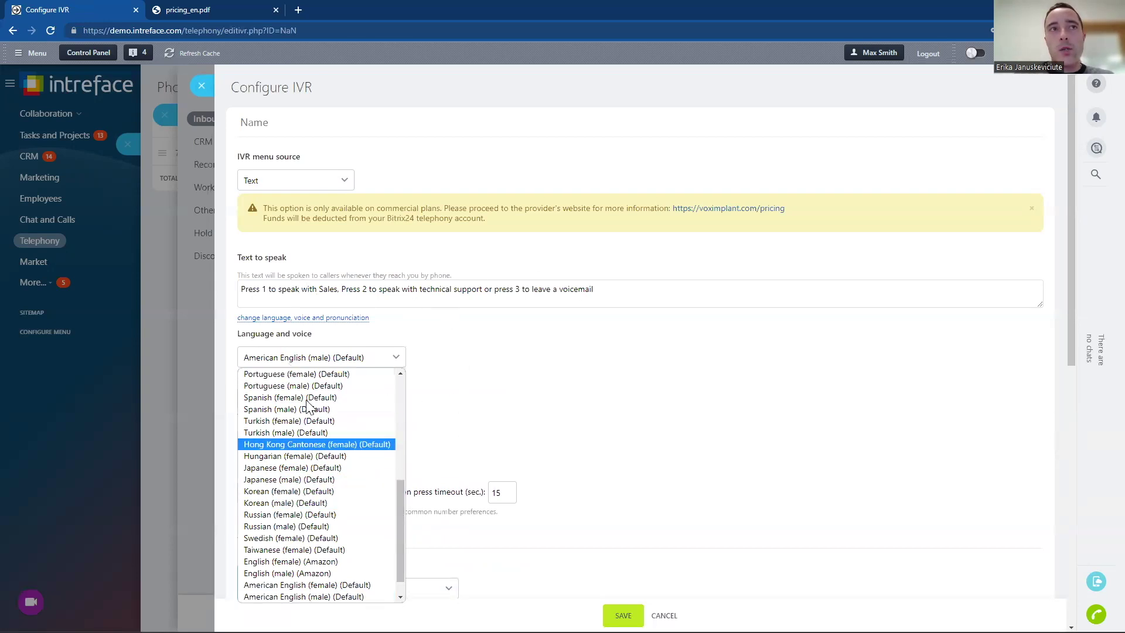
{"action": "left_click", "coordinate": [336, 572]}
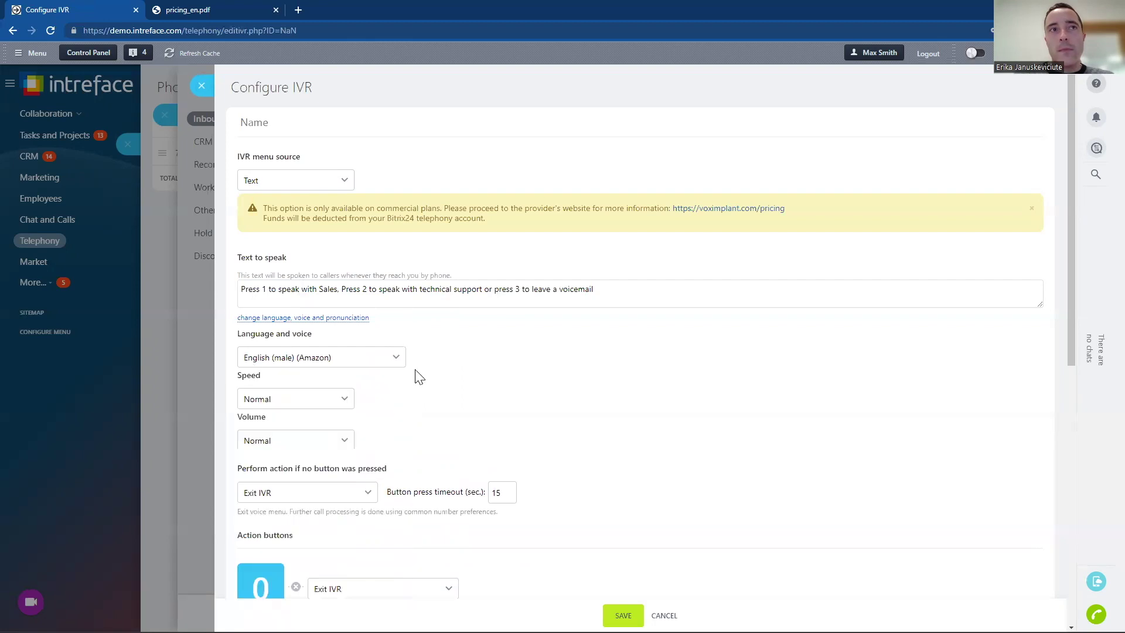
{"action": "left_click", "coordinate": [318, 402]}
{"action": "left_click", "coordinate": [422, 432]}
{"action": "left_click", "coordinate": [284, 436]}
{"action": "left_click", "coordinate": [490, 460]}
Step: Review the menu source choices, spoken text and action buttons, and close the voice menu configuration without saving
{"action": "left_click", "coordinate": [322, 178]}
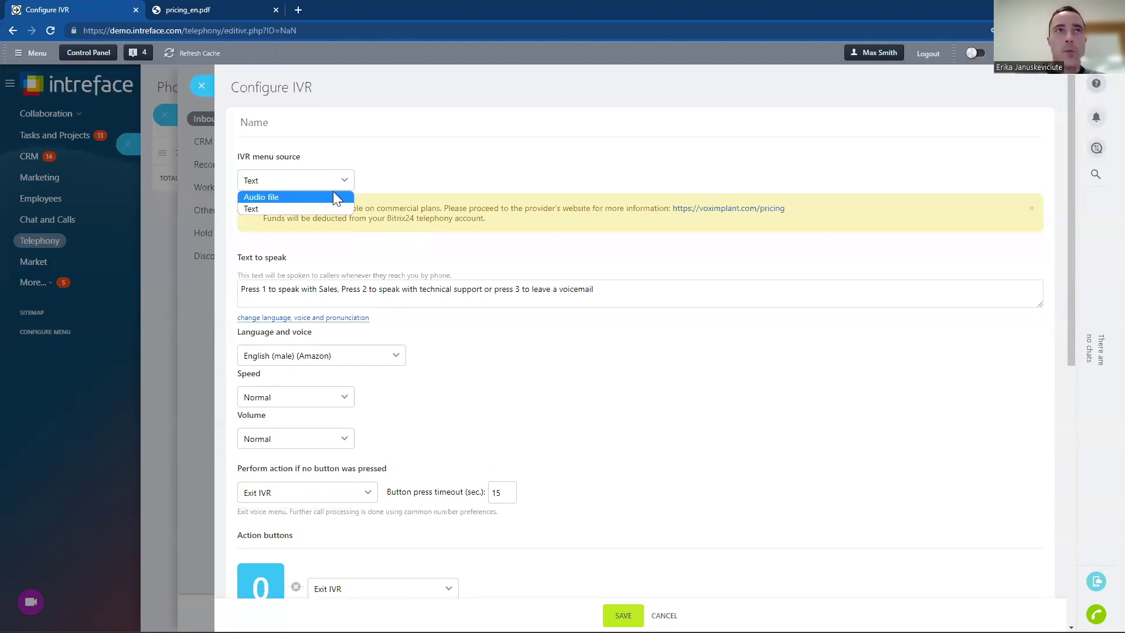
{"action": "left_click_drag", "start_coordinate": [620, 291], "coordinate": [208, 299]}
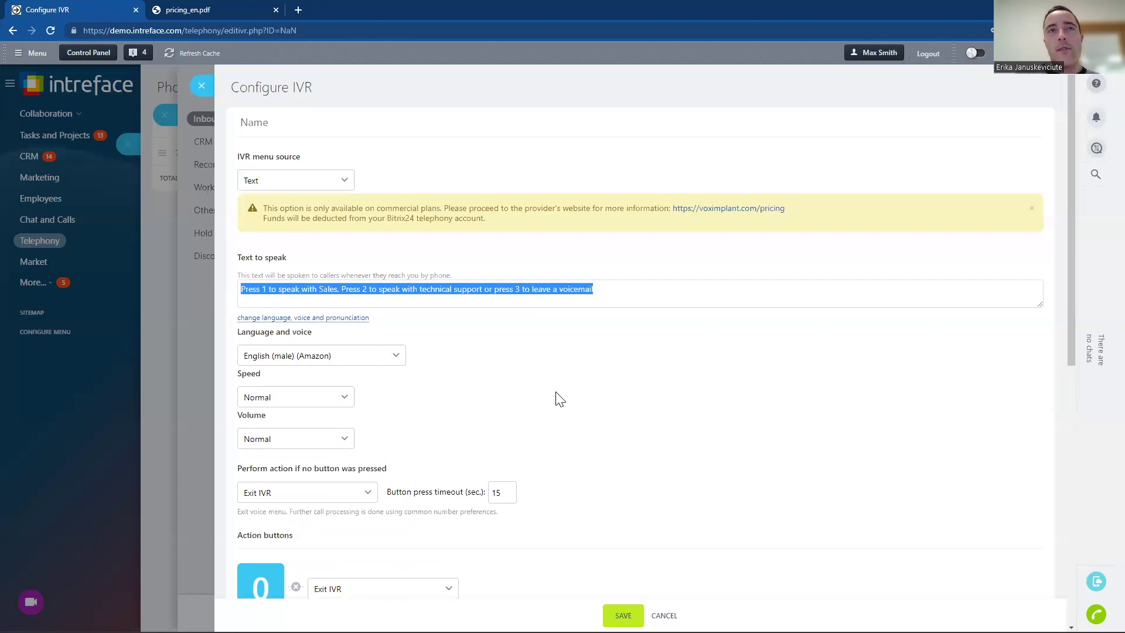
{"action": "left_click", "coordinate": [563, 396]}
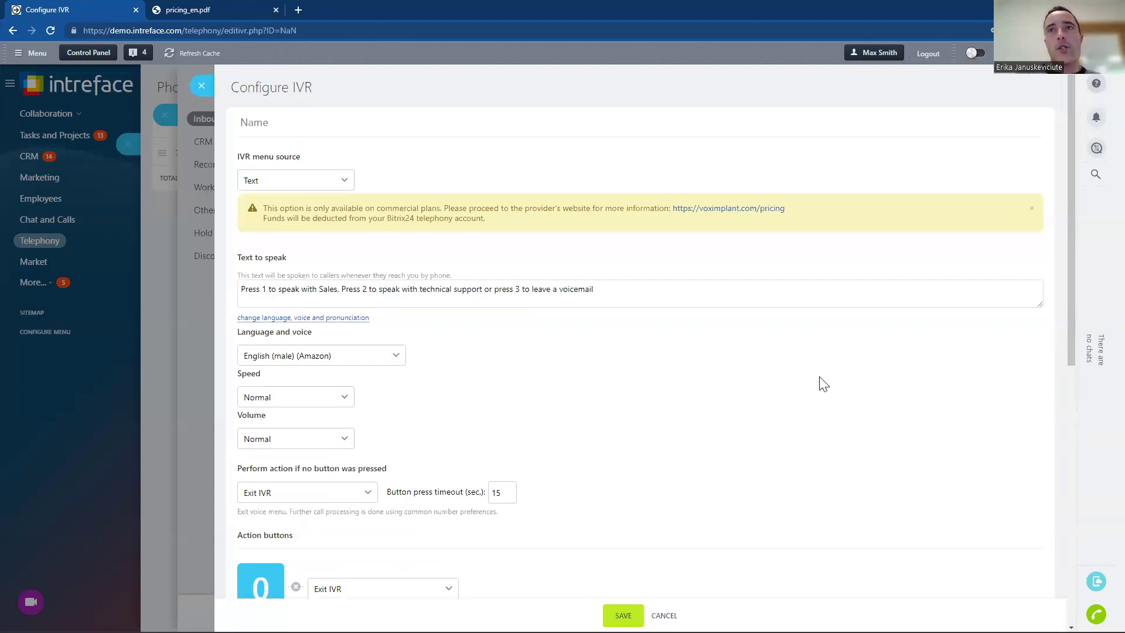
{"action": "left_click_drag", "start_coordinate": [1071, 353], "coordinate": [1078, 438]}
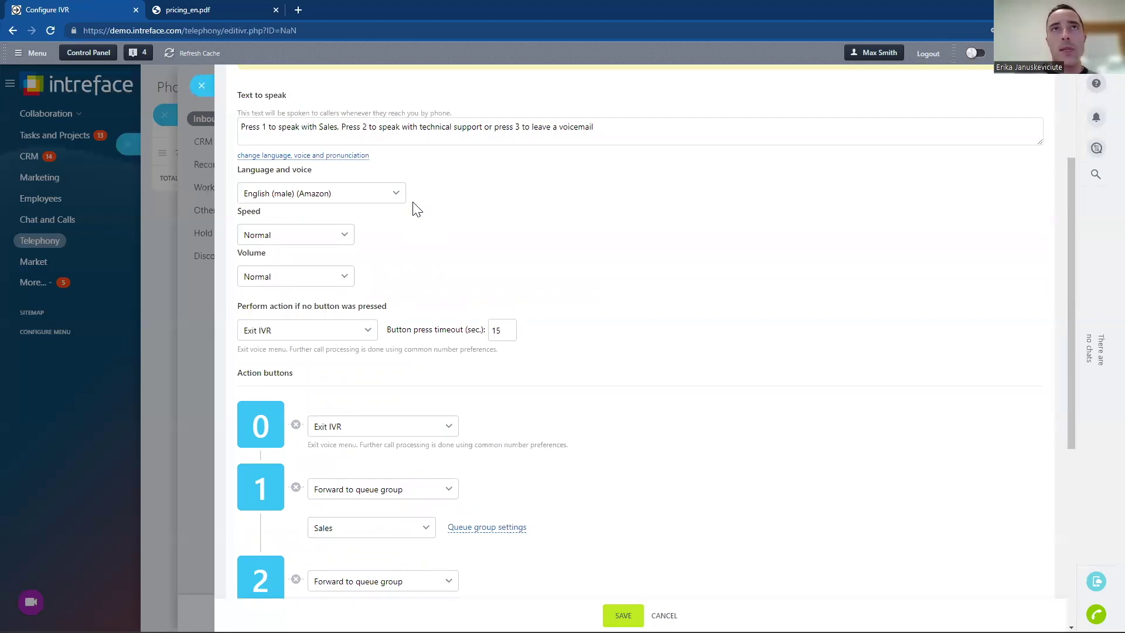
{"action": "left_click_drag", "start_coordinate": [1069, 362], "coordinate": [1066, 428]}
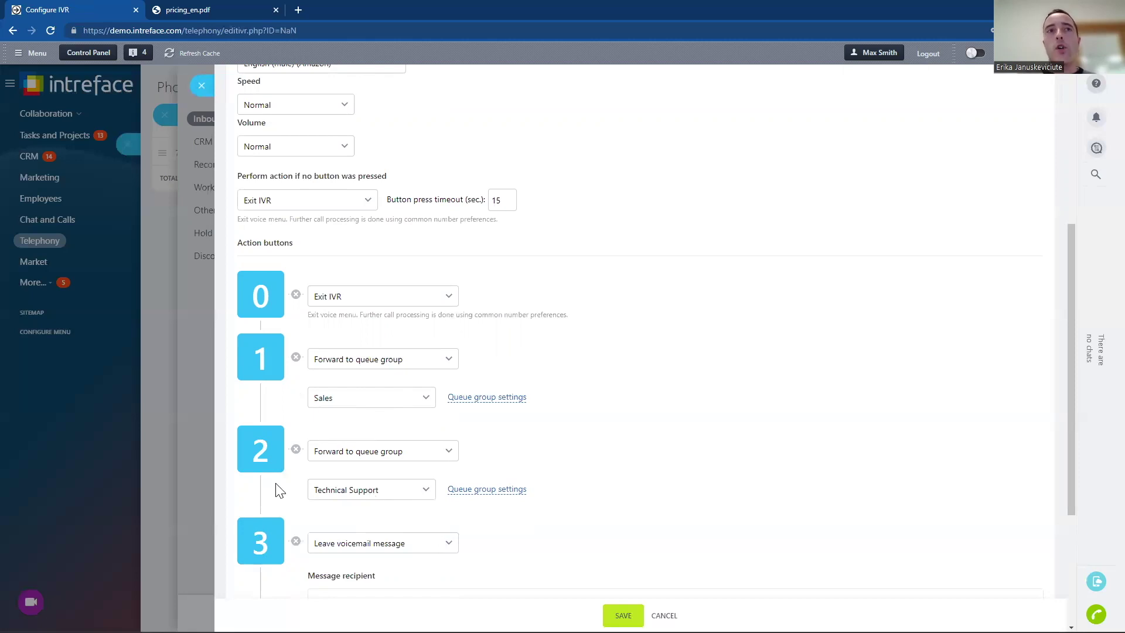
{"action": "left_click", "coordinate": [199, 87]}
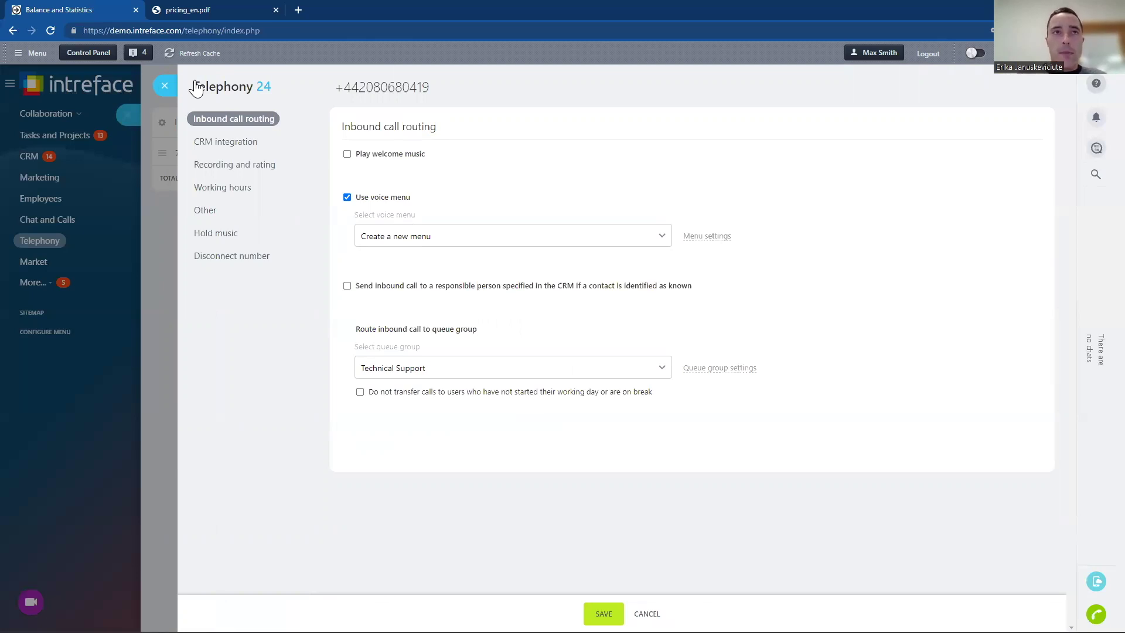
Step: Set the CRM integration to automatically create a new lead when the number is not registered with CRM
{"action": "left_click", "coordinate": [199, 144]}
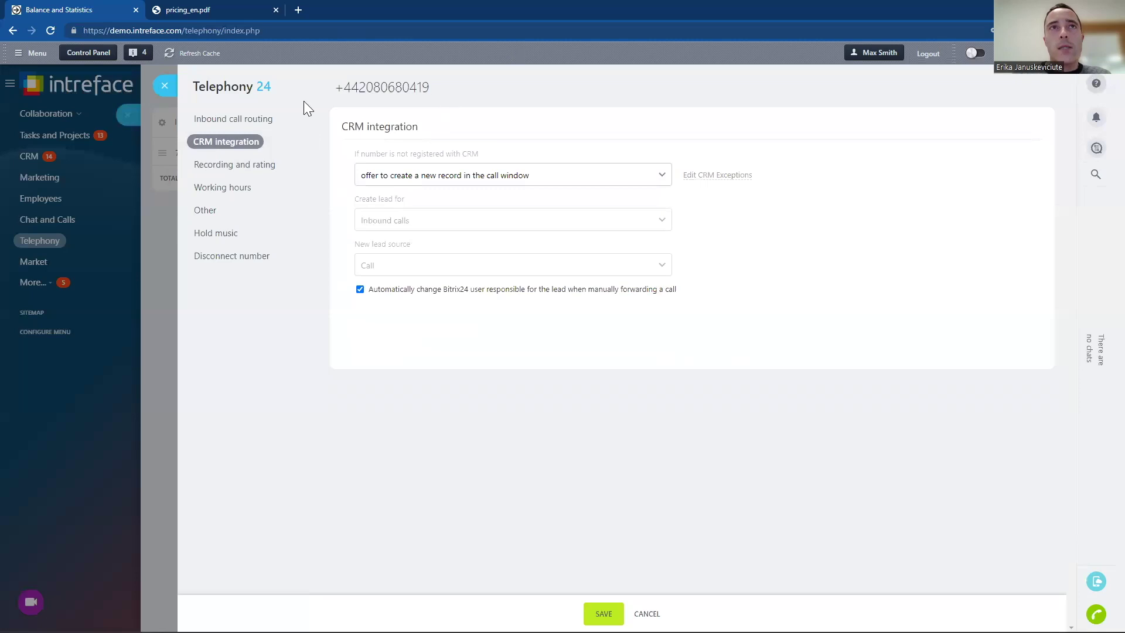
{"action": "left_click", "coordinate": [492, 175]}
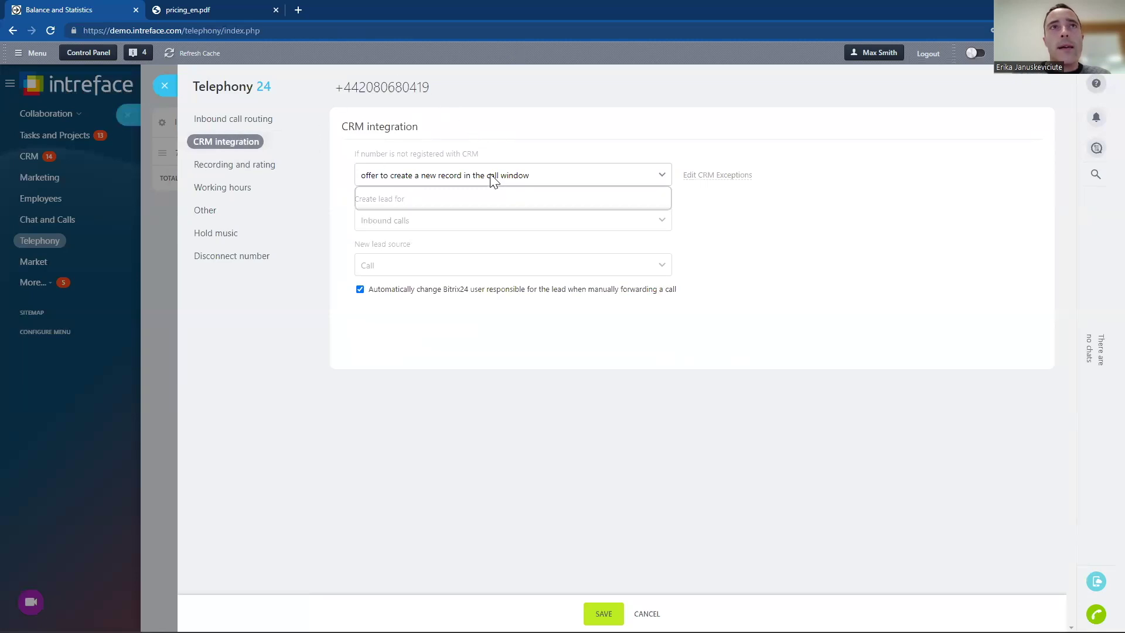
{"action": "left_click", "coordinate": [446, 203]}
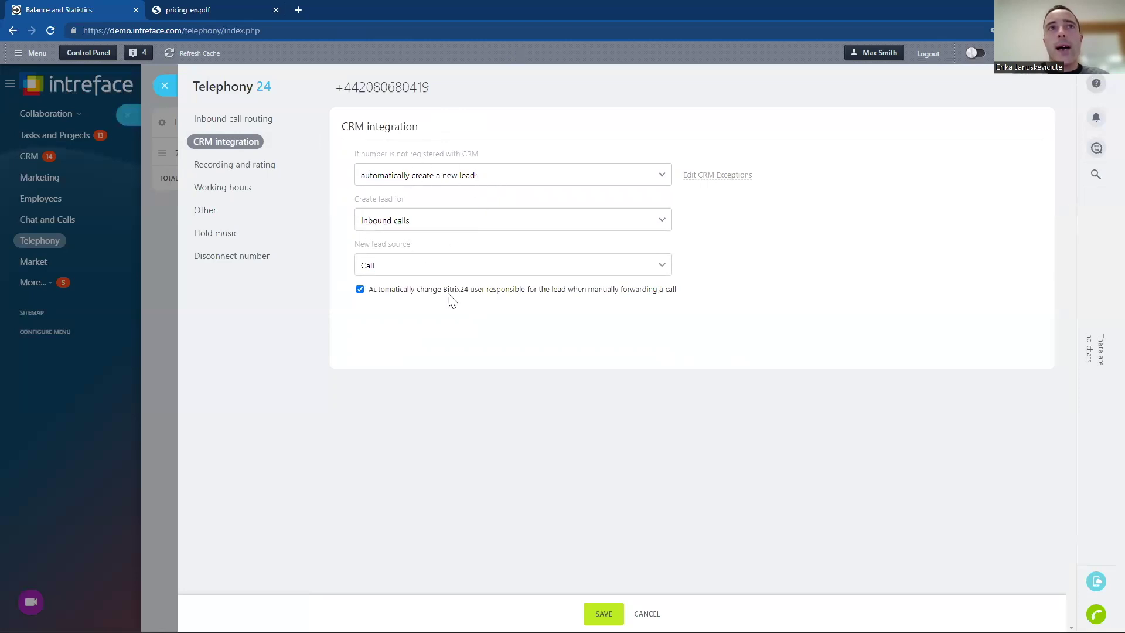
Step: Enable saving recordings of all calls and review the "your call will be recorded" warning option for inbound calls
{"action": "left_click", "coordinate": [250, 169]}
{"action": "left_click", "coordinate": [347, 154]}
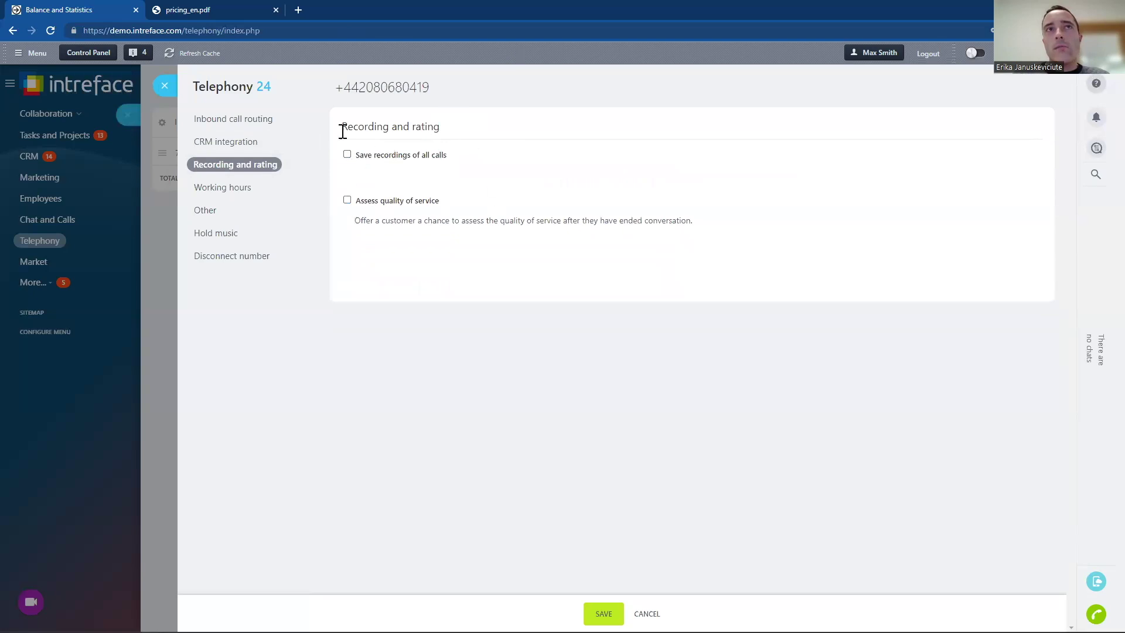
{"action": "left_click", "coordinate": [347, 154]}
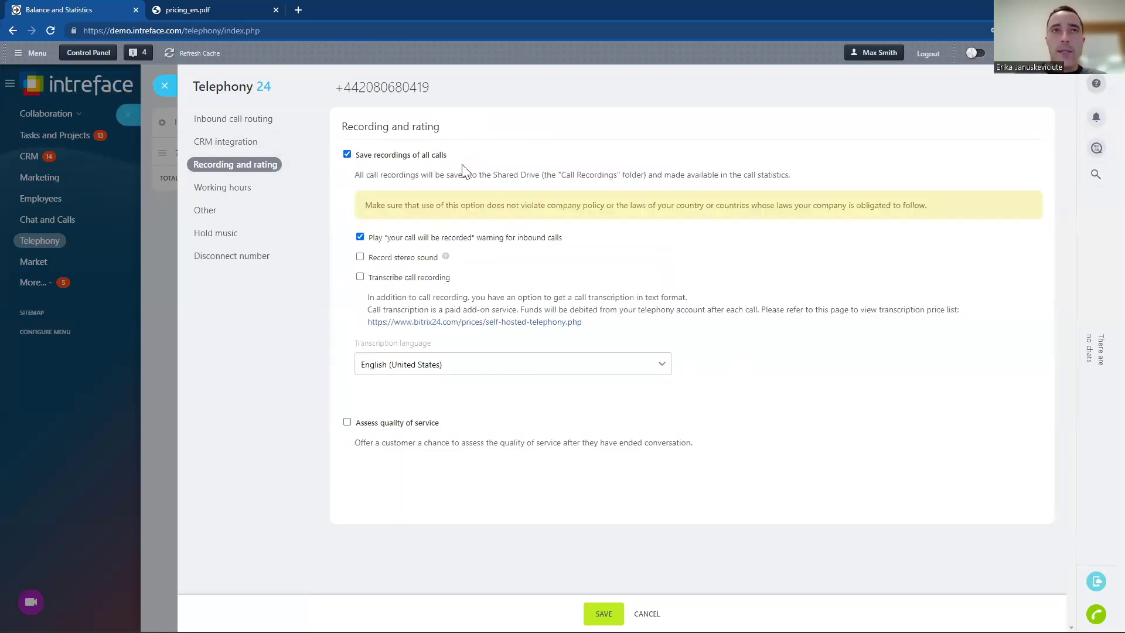
{"action": "left_click_drag", "start_coordinate": [569, 238], "coordinate": [369, 230]}
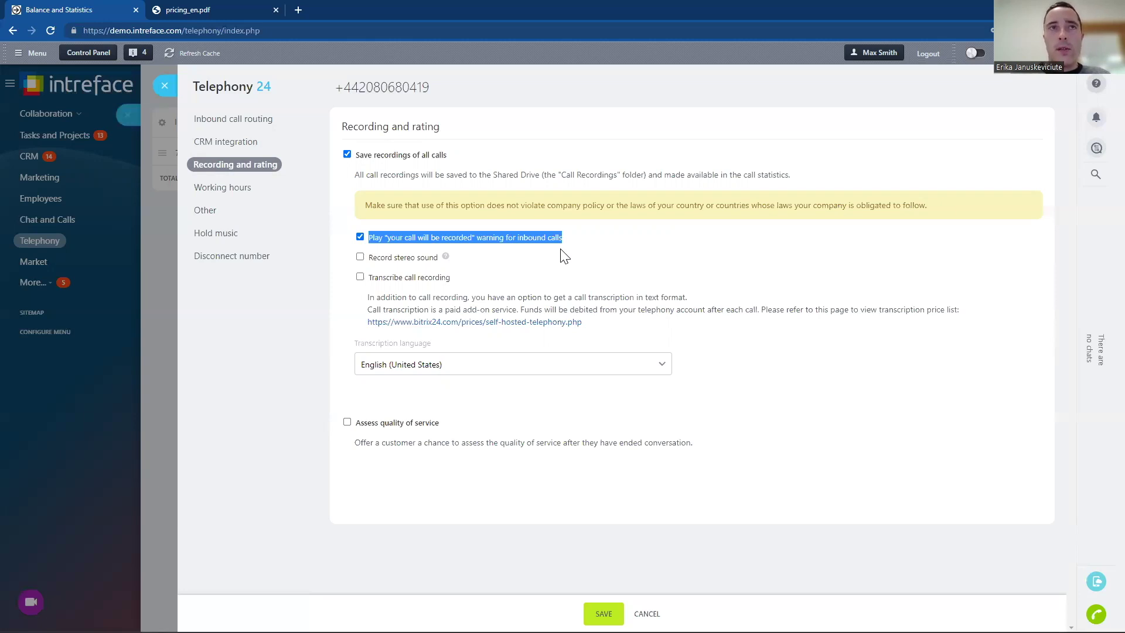
Step: Enable phone hours with Saturday and Sunday as days off, and set off-hours call processing to Forward call to specified number
{"action": "left_click", "coordinate": [218, 188]}
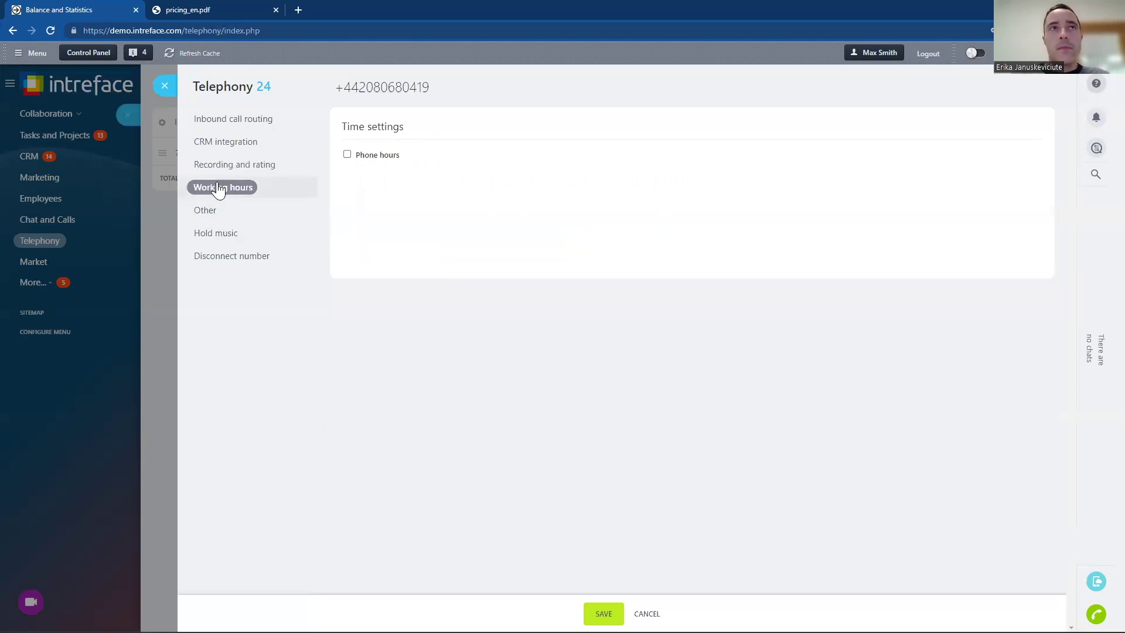
{"action": "left_click", "coordinate": [347, 154]}
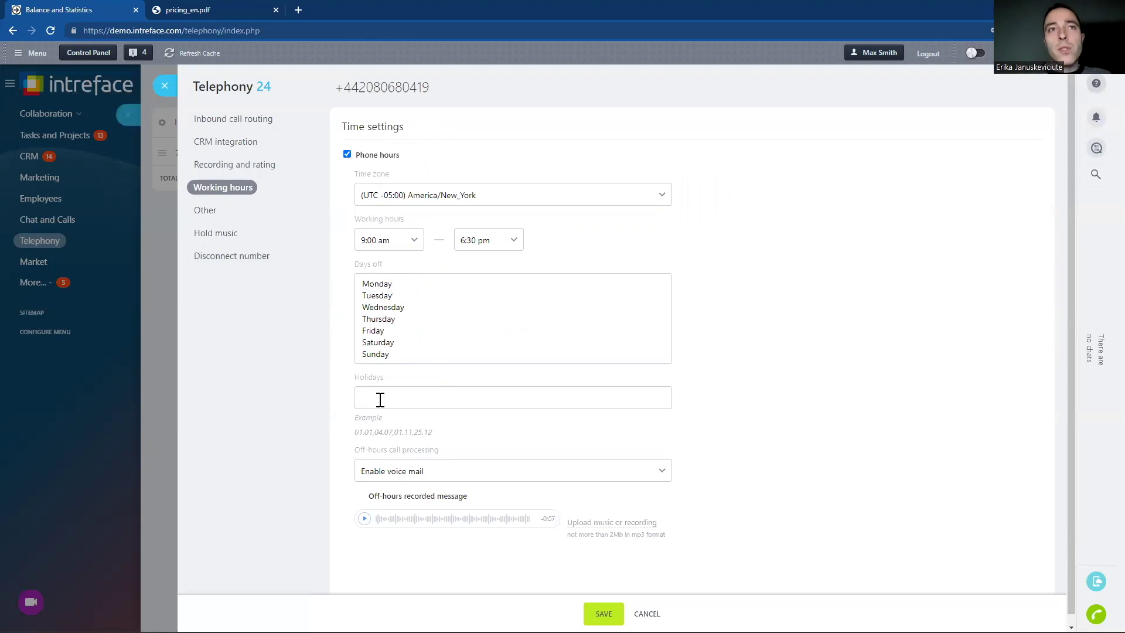
{"action": "left_click", "coordinate": [371, 286]}
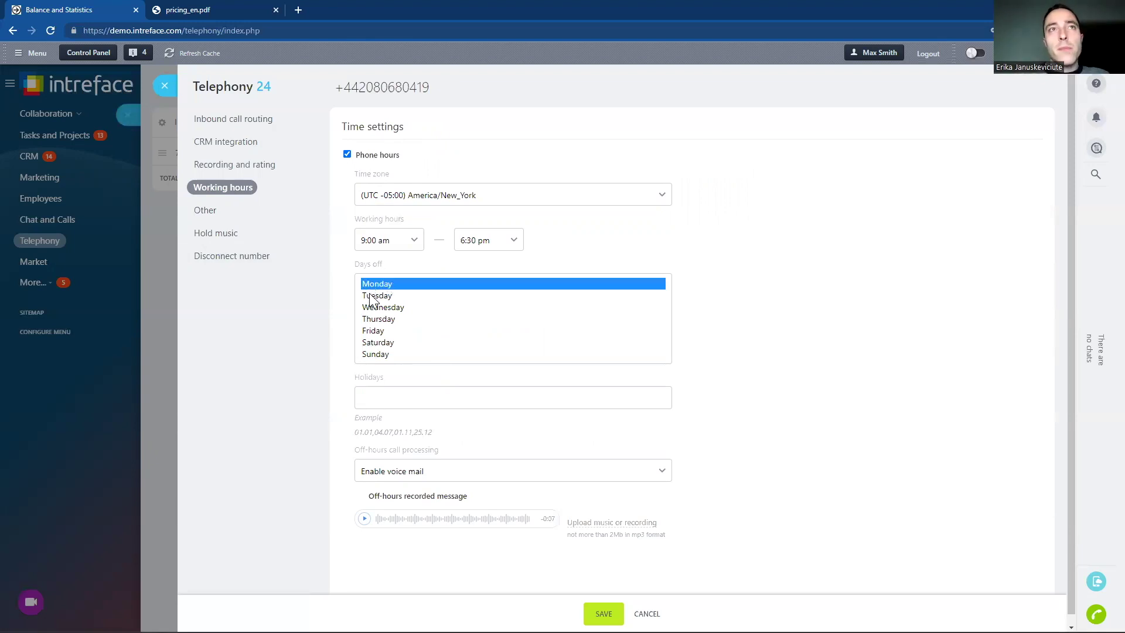
{"action": "left_click", "coordinate": [376, 343]}
{"action": "left_click", "coordinate": [373, 355], "text": "ctrl"}
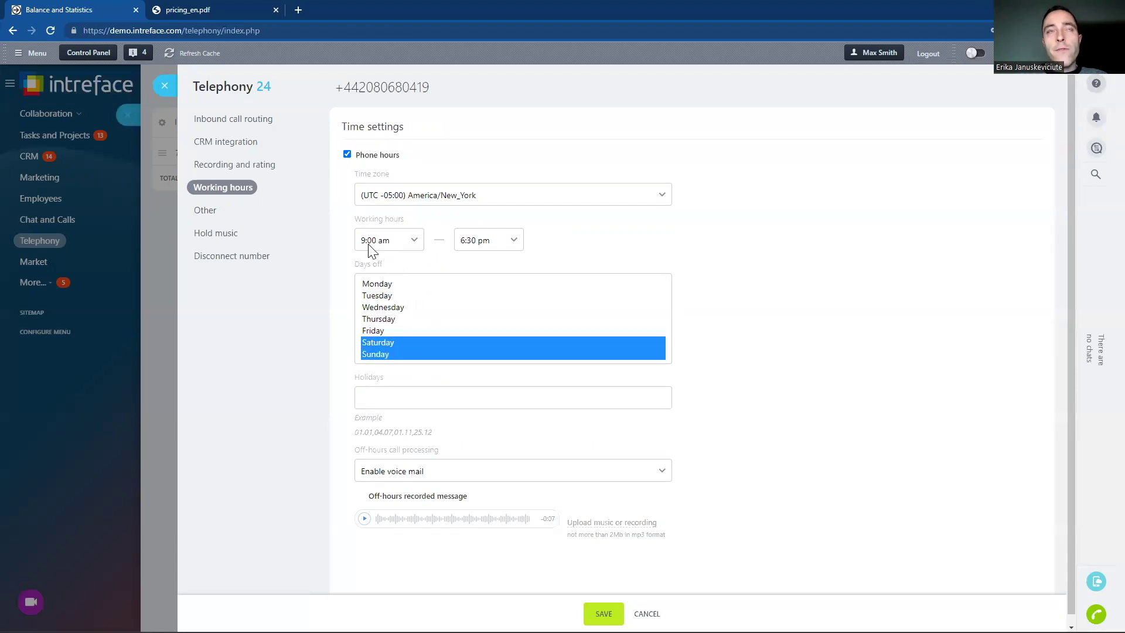
{"action": "left_click", "coordinate": [405, 473]}
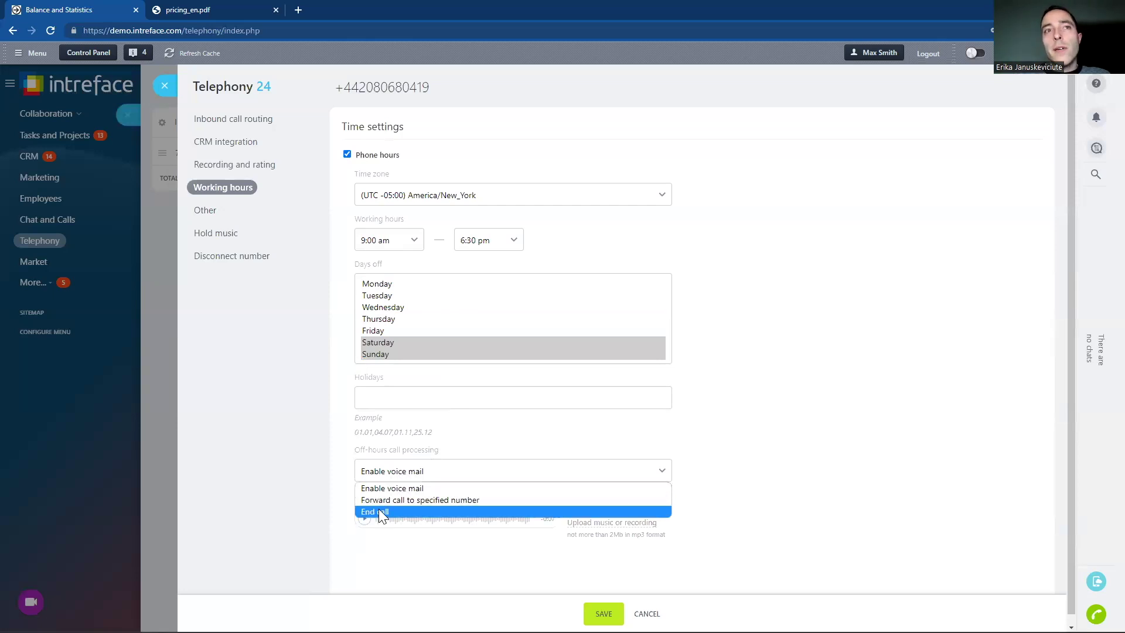
{"action": "left_click", "coordinate": [416, 499]}
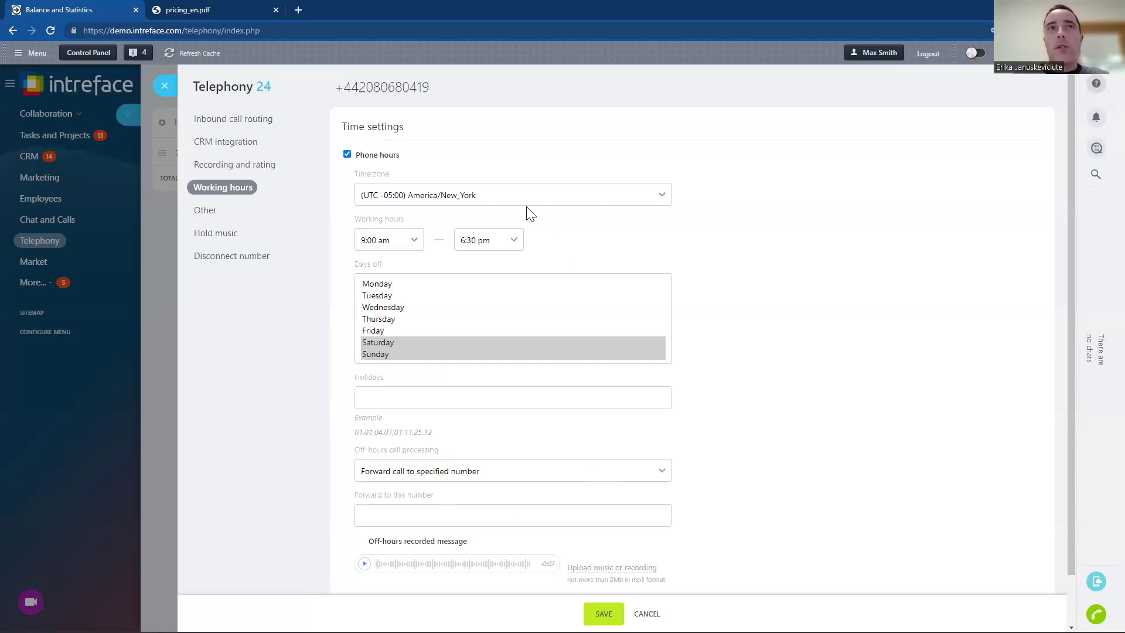
Step: Review the rented number's Other and Hold music settings, and return to the telephony overview without saving
{"action": "left_click", "coordinate": [205, 210]}
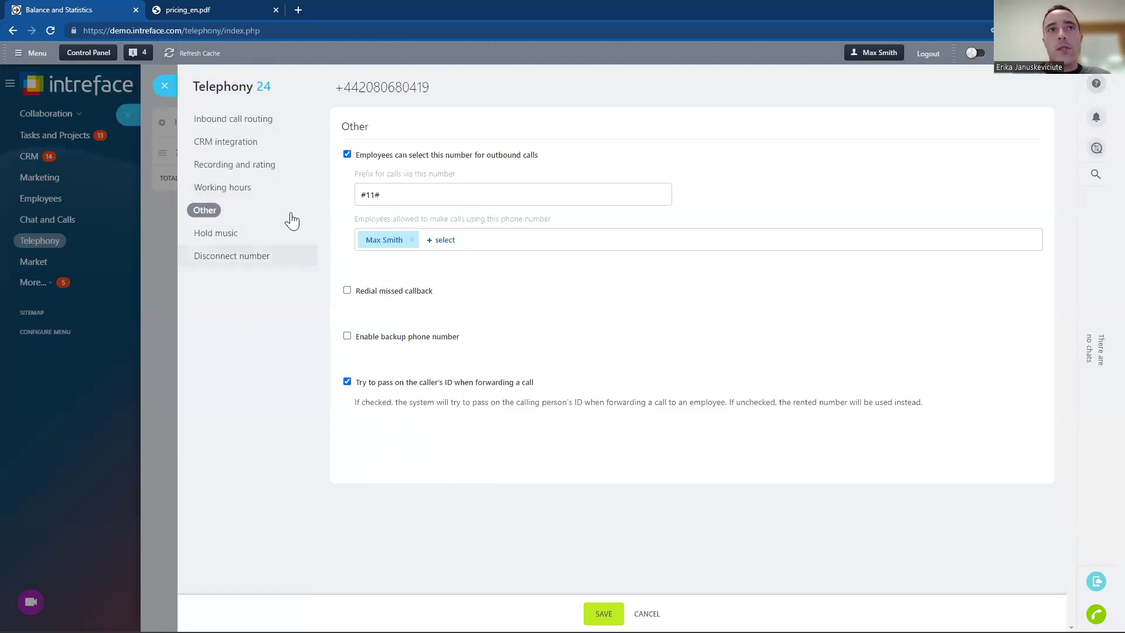
{"action": "left_click", "coordinate": [216, 234]}
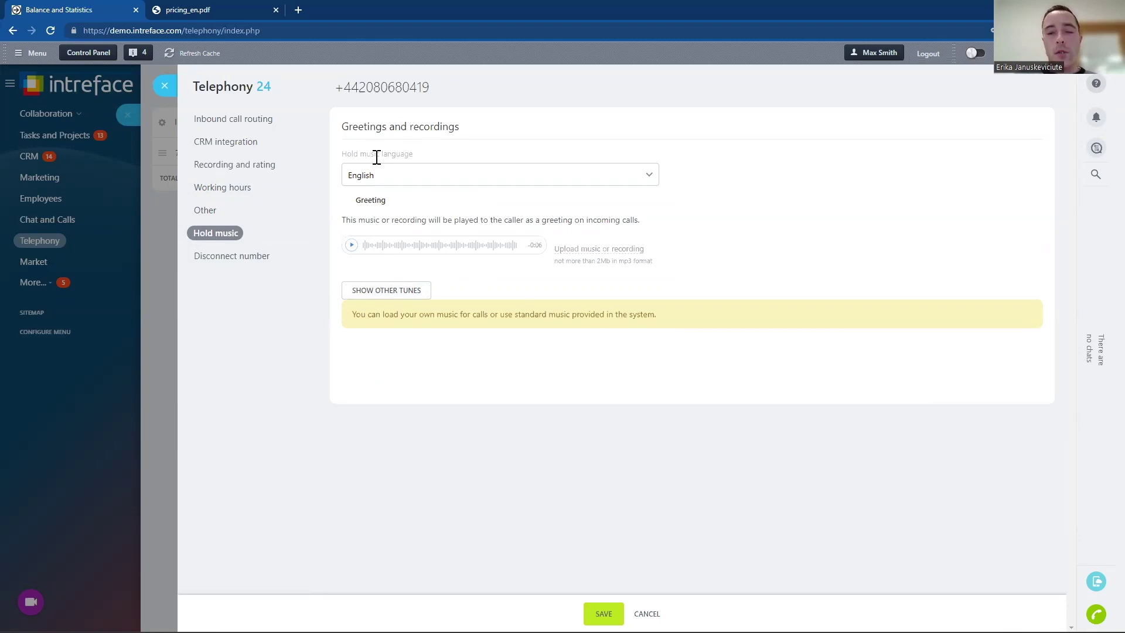
{"action": "left_click", "coordinate": [164, 86]}
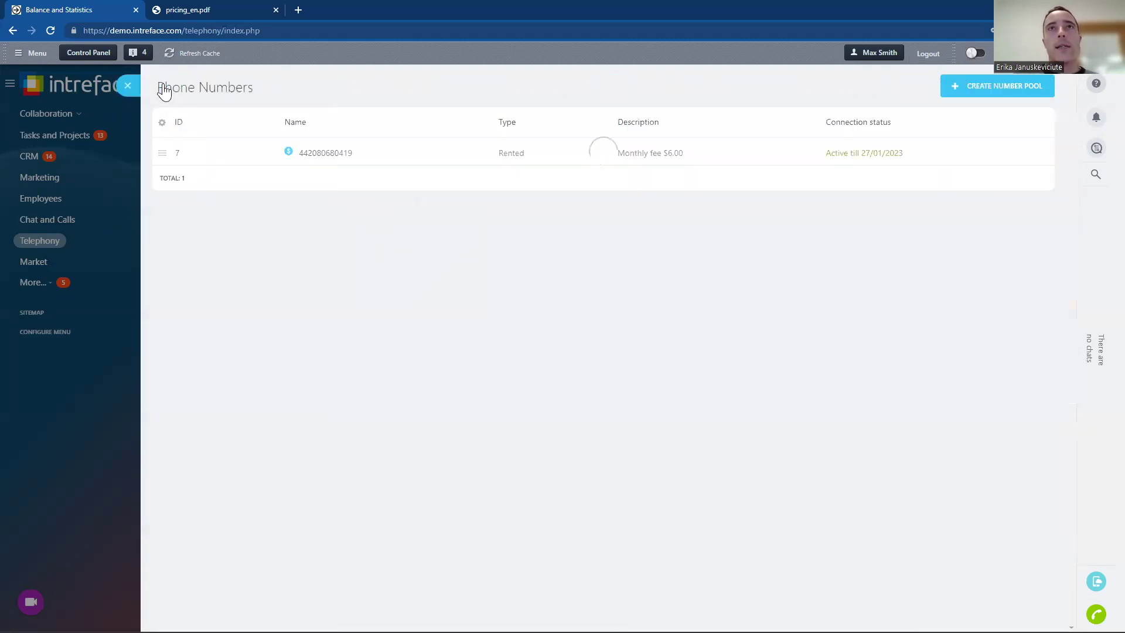
{"action": "left_click", "coordinate": [129, 88]}
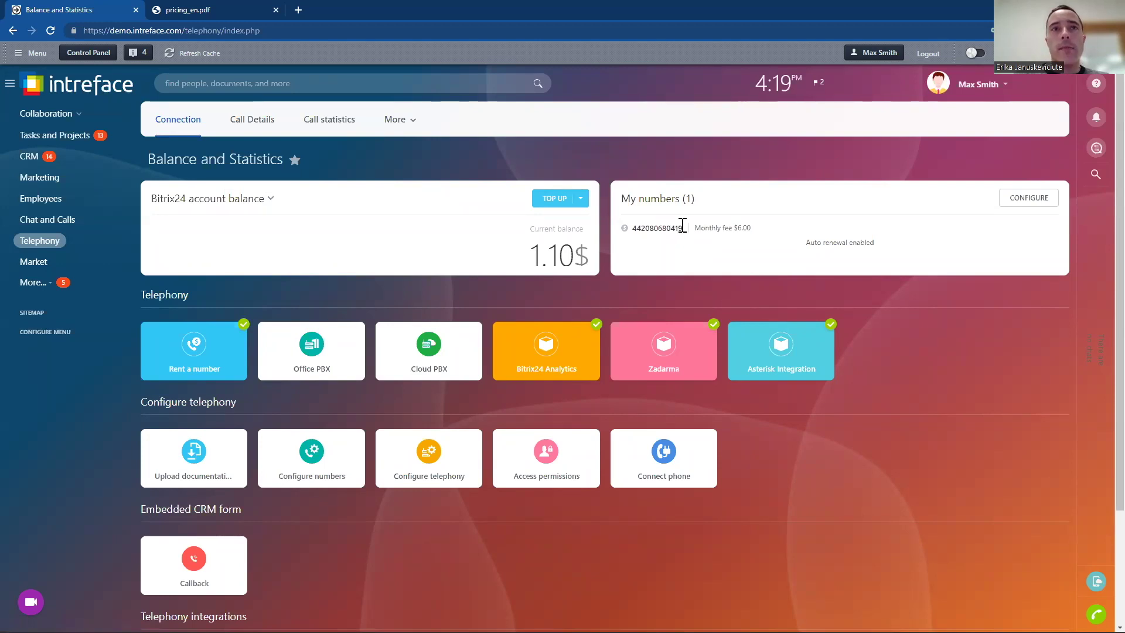
Step: Open the telephony access permissions and examine the roles assigned to groups, departments and users
{"action": "left_click", "coordinate": [548, 467]}
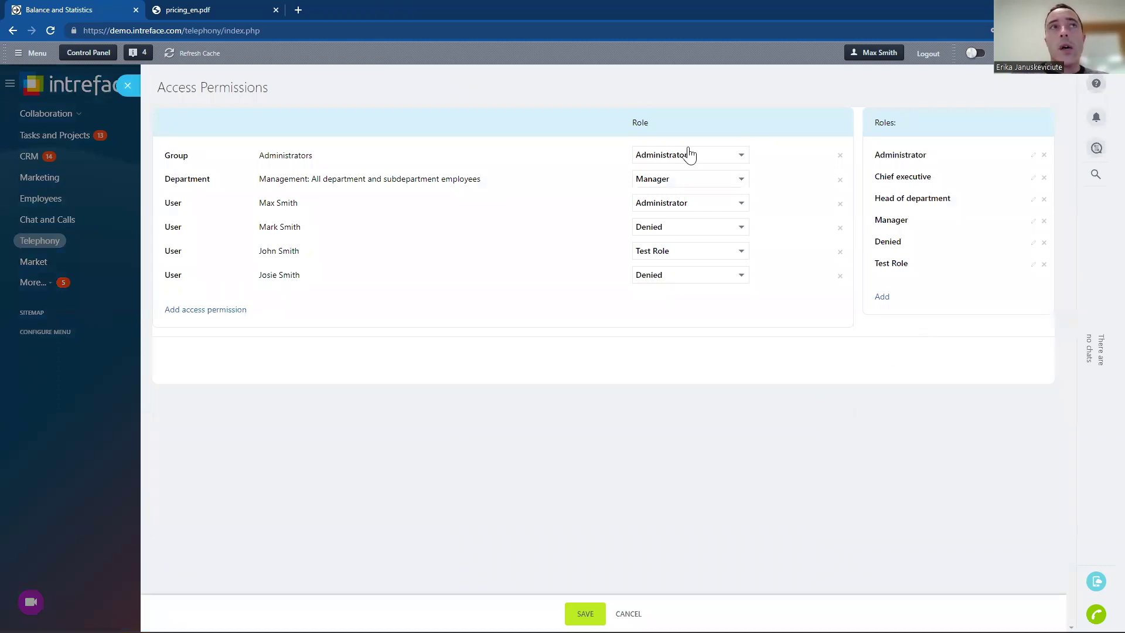
{"action": "left_click_drag", "start_coordinate": [280, 87], "coordinate": [156, 87]}
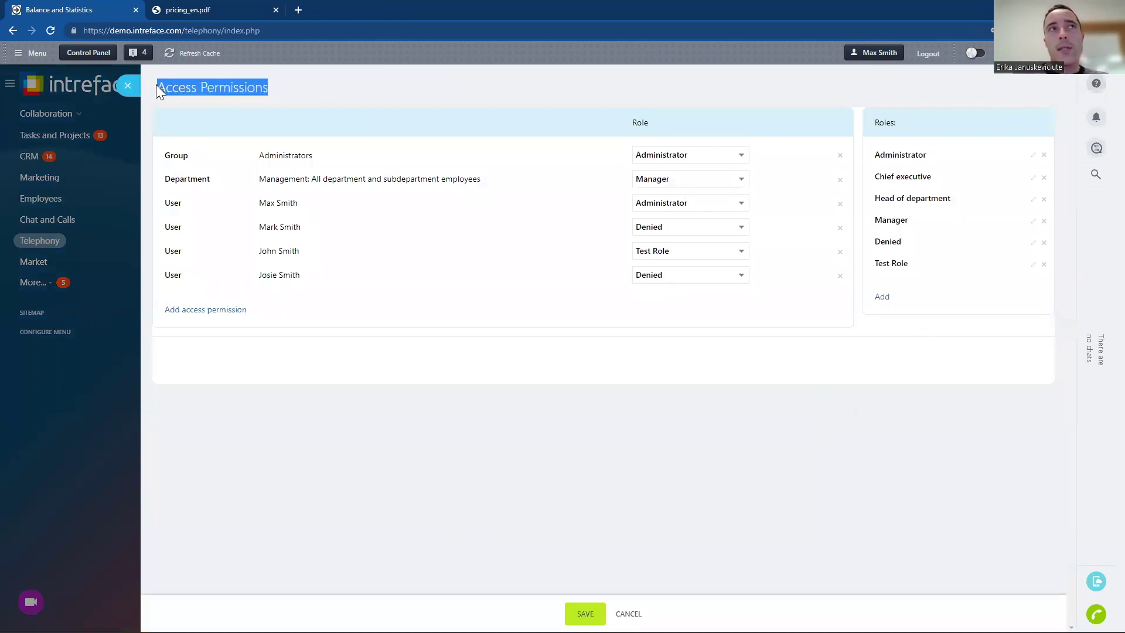
{"action": "left_click", "coordinate": [310, 94]}
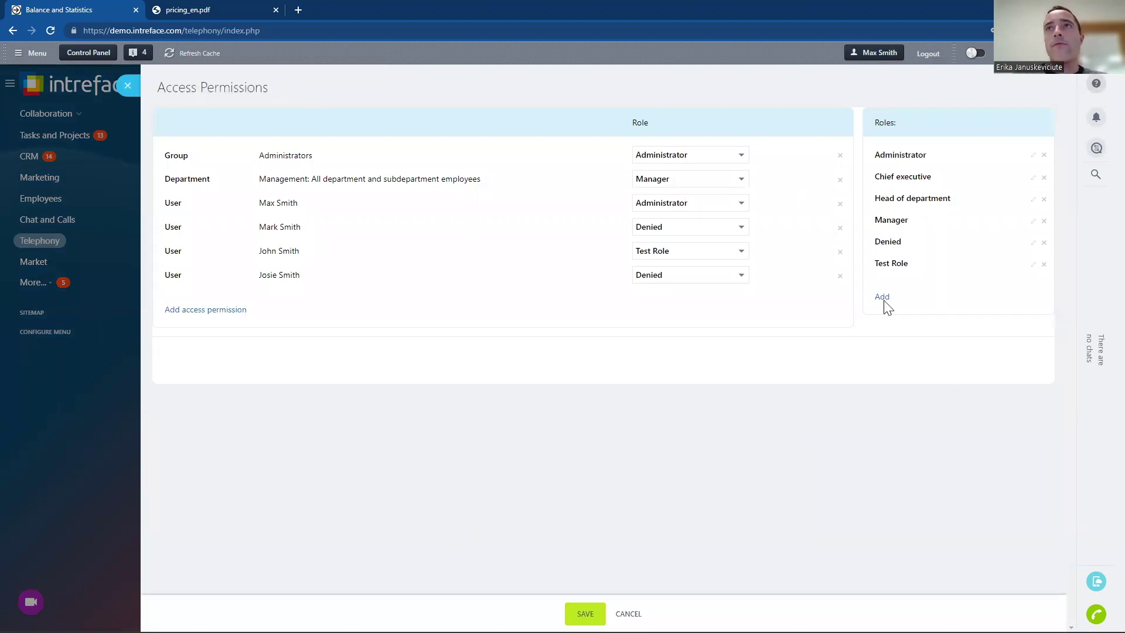
Step: Try setting the Administrator role's Telephony settings update permission to Access denied, and close the role without saving
{"action": "left_click", "coordinate": [1032, 155]}
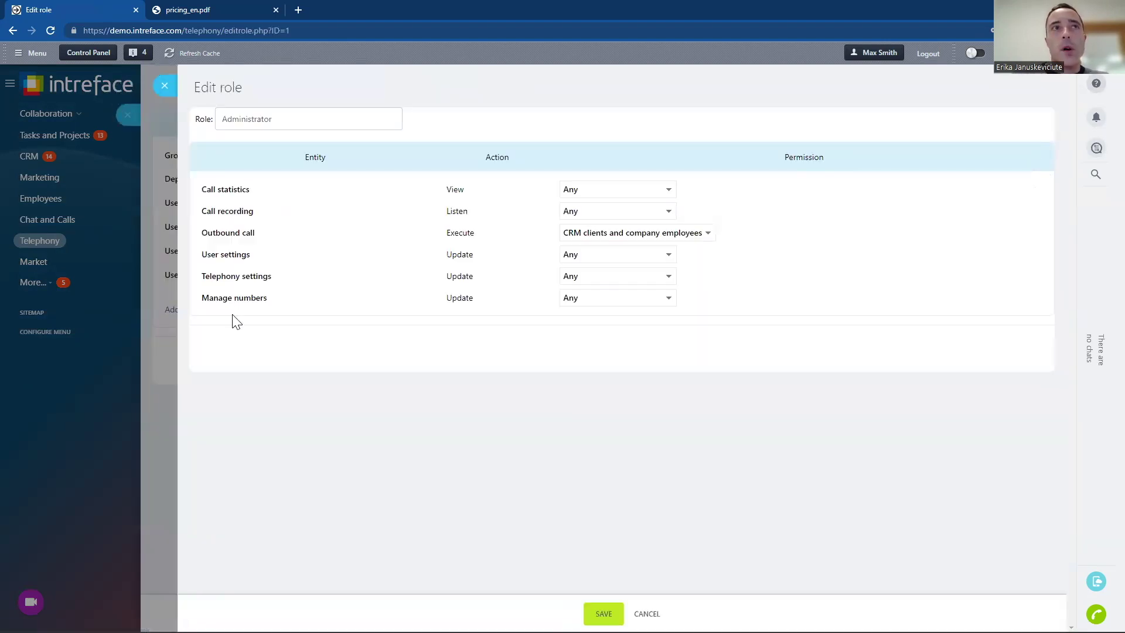
{"action": "left_click_drag", "start_coordinate": [281, 279], "coordinate": [195, 276]}
{"action": "left_click", "coordinate": [603, 275]}
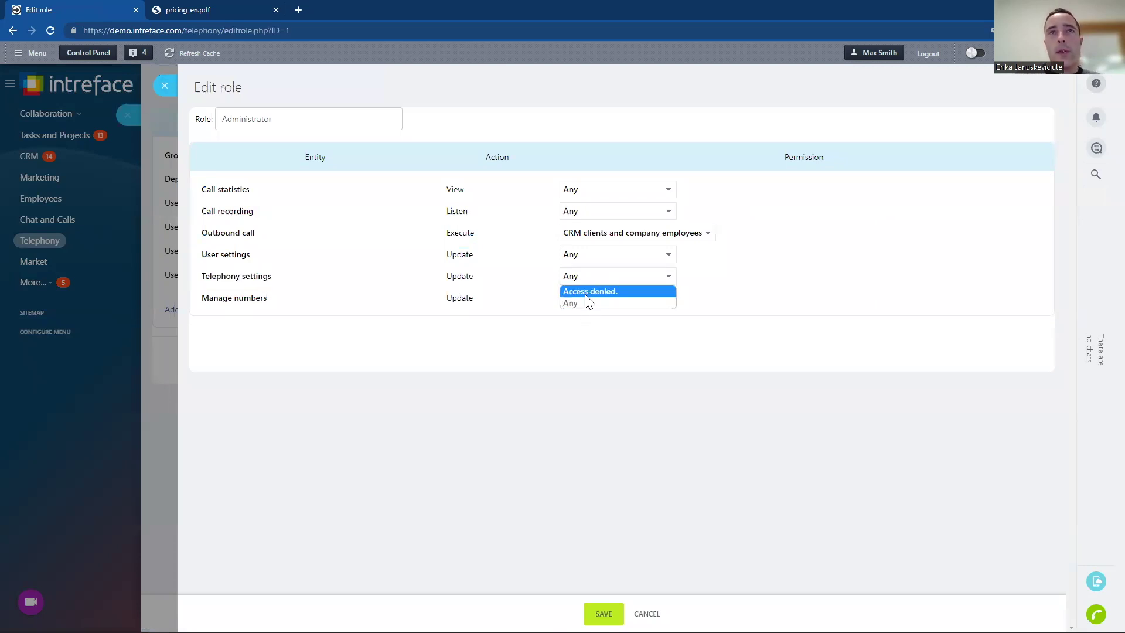
{"action": "left_click", "coordinate": [584, 292]}
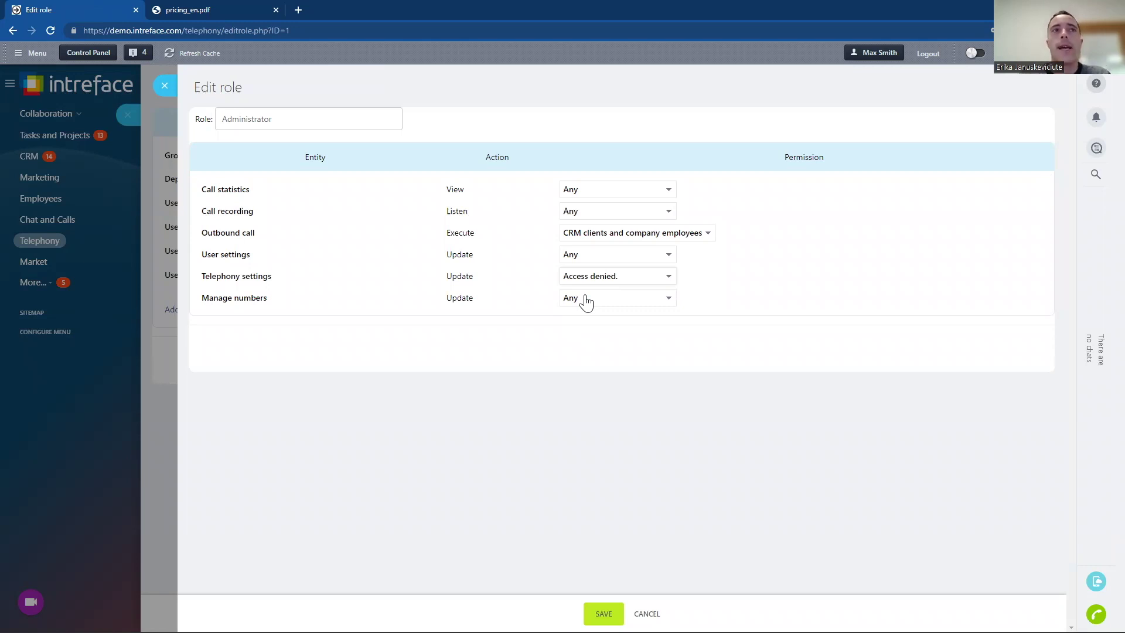
{"action": "left_click", "coordinate": [164, 89]}
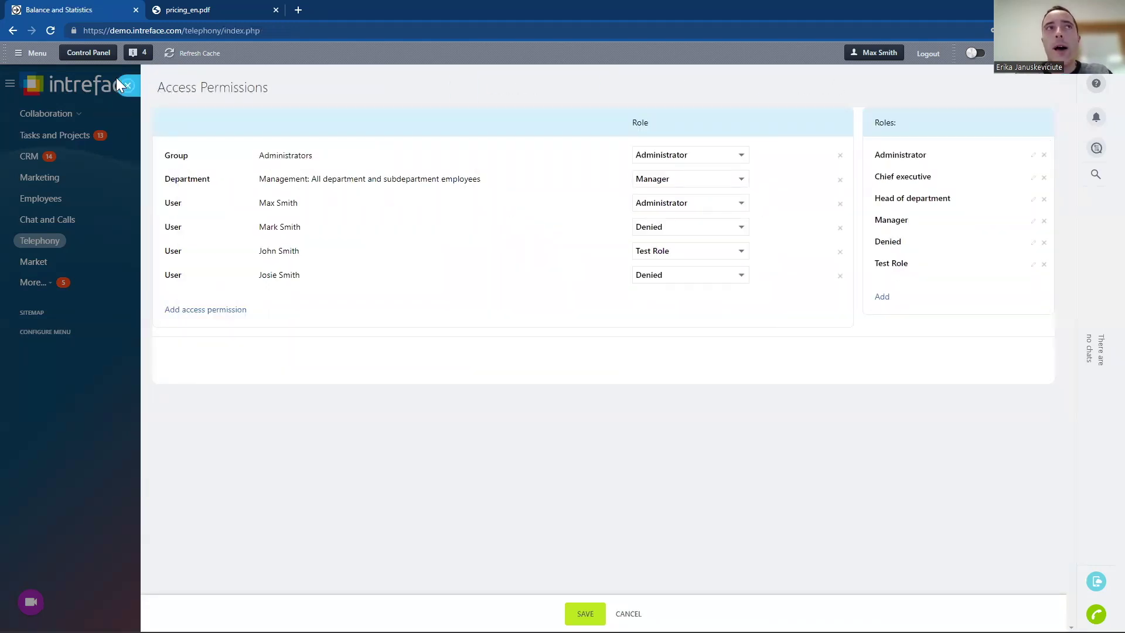
Step: Close the access permissions, hang up the incoming test call, and highlight the rented number in the telephony overview
{"action": "left_click", "coordinate": [119, 84]}
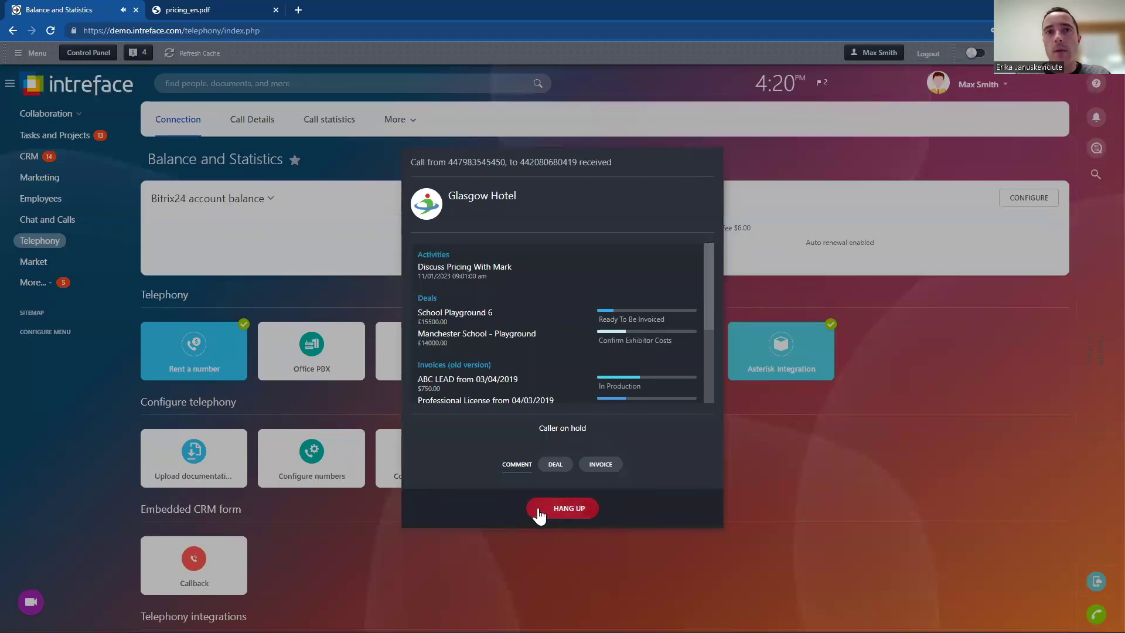
{"action": "left_click", "coordinate": [535, 512]}
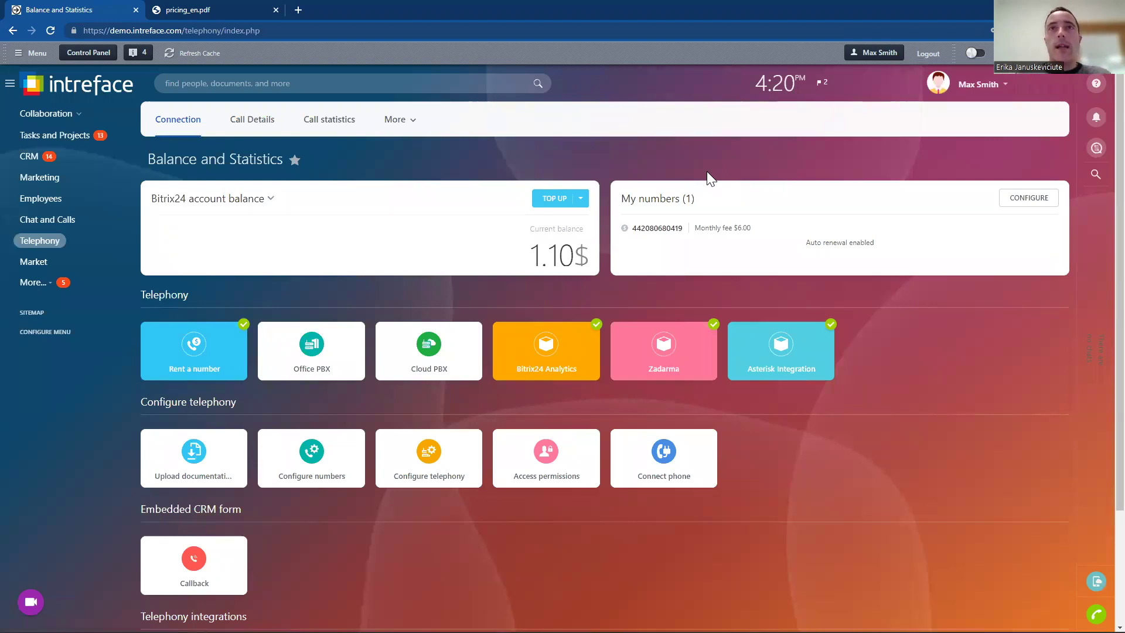
{"action": "left_click_drag", "start_coordinate": [684, 229], "coordinate": [633, 229]}
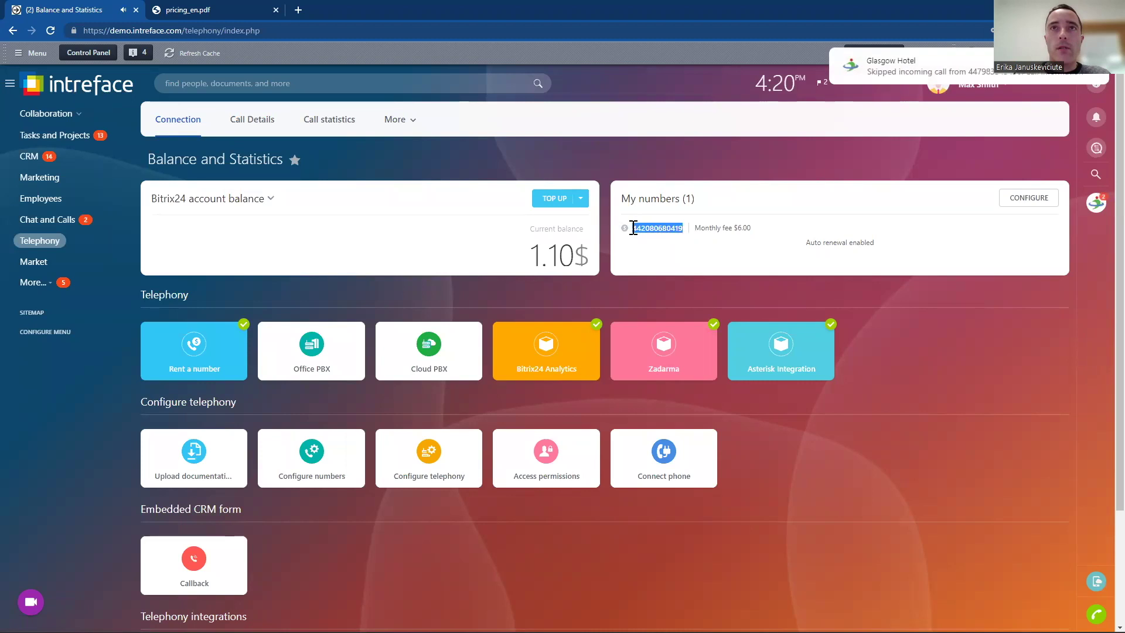
{"action": "left_click", "coordinate": [690, 233]}
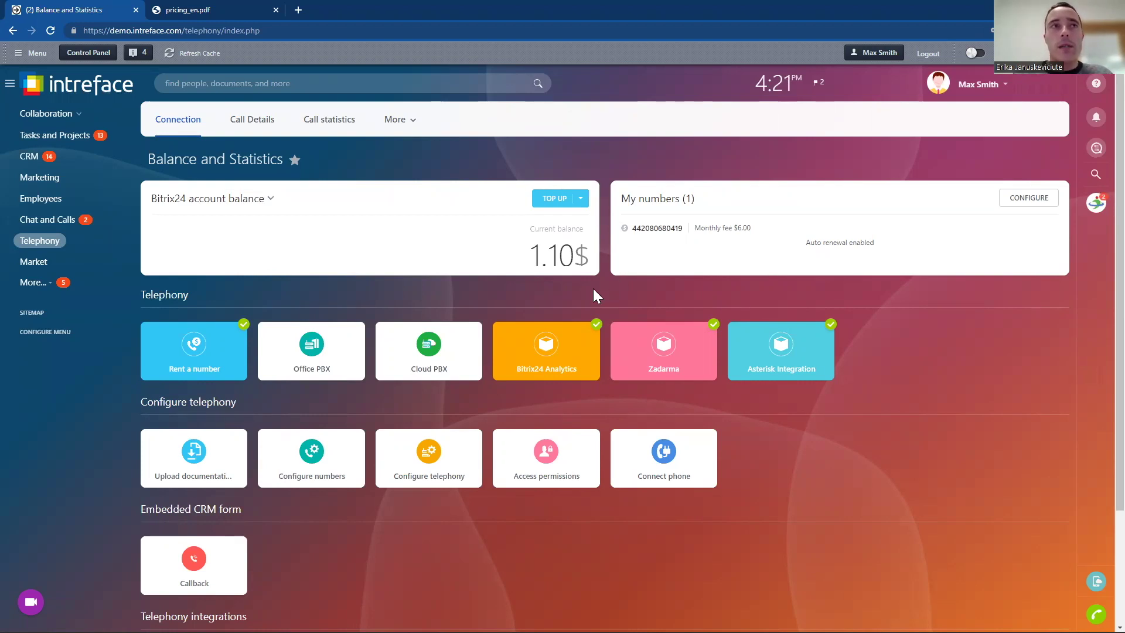
Step: Open the CRM contacts list and view the details of the Exhibitor contact located in Chicago
{"action": "left_click", "coordinate": [26, 159]}
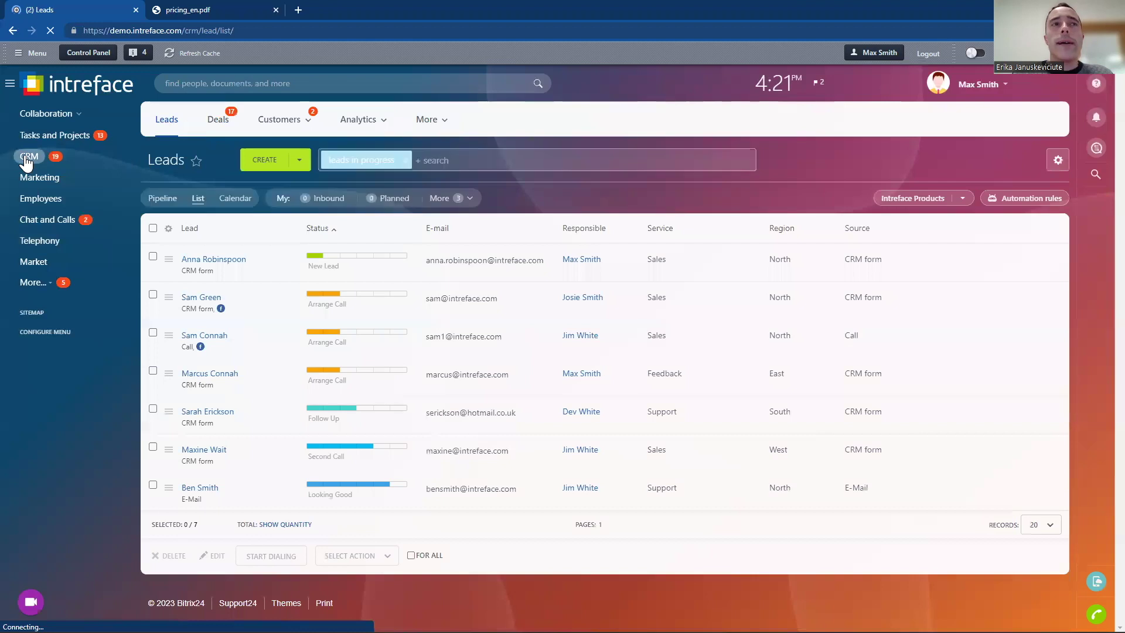
{"action": "left_click", "coordinate": [277, 122]}
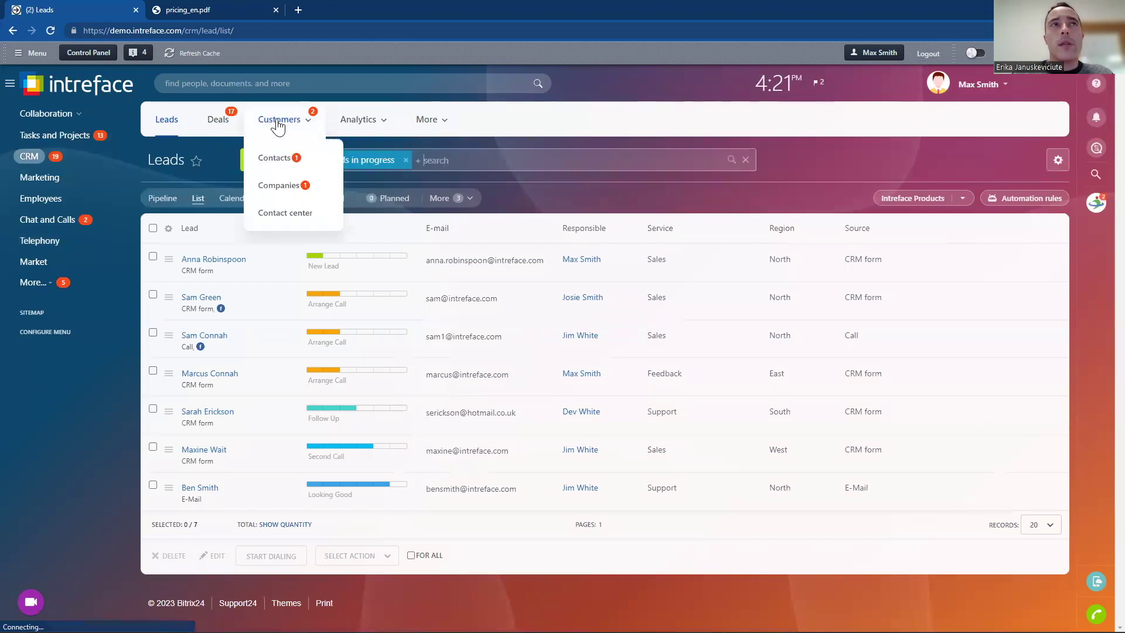
{"action": "left_click", "coordinate": [273, 161]}
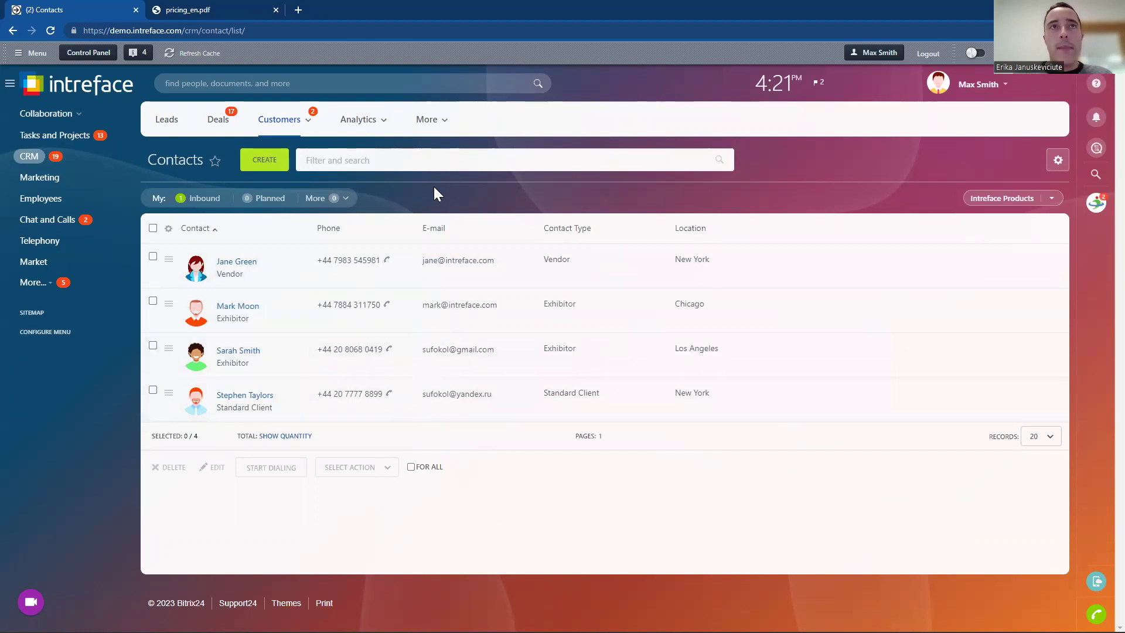
{"action": "left_click", "coordinate": [230, 305]}
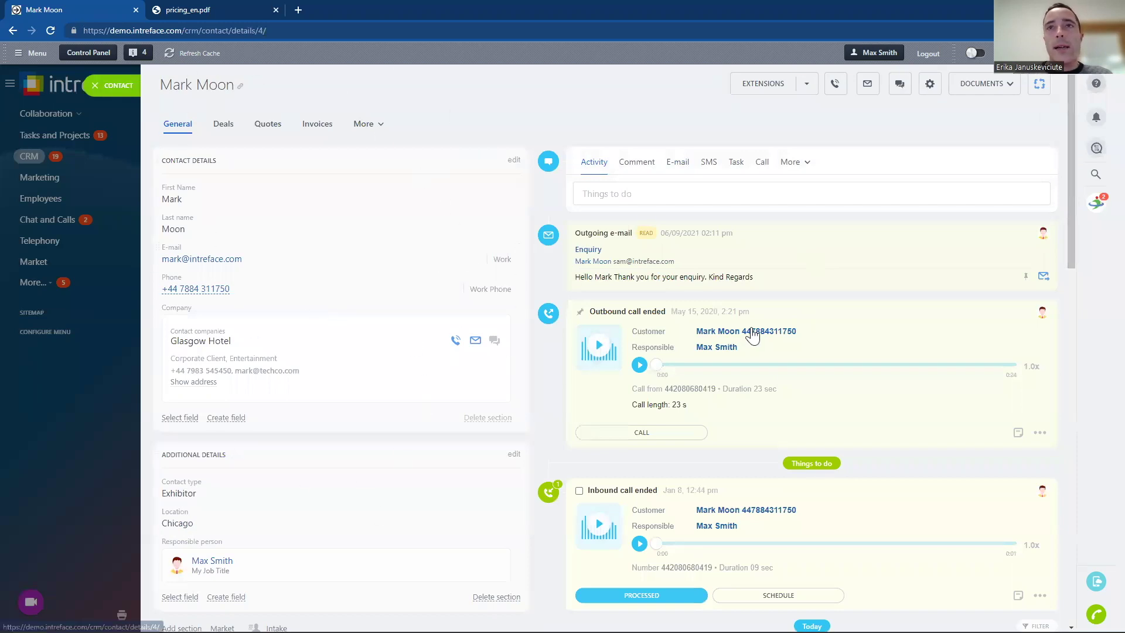
Step: Play a few seconds of the May 15, 2020 outbound call recording in the contact's activity history, and pause it
{"action": "scroll", "coordinate": [1071, 246], "scroll_direction": "down", "scroll_amount": 1}
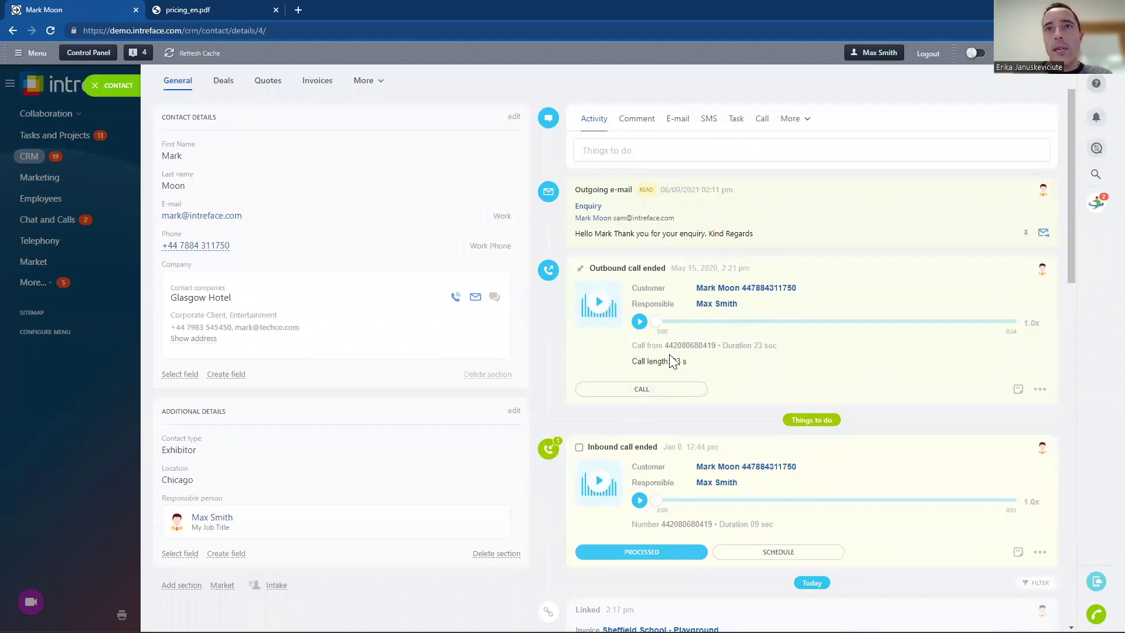
{"action": "left_click", "coordinate": [638, 389]}
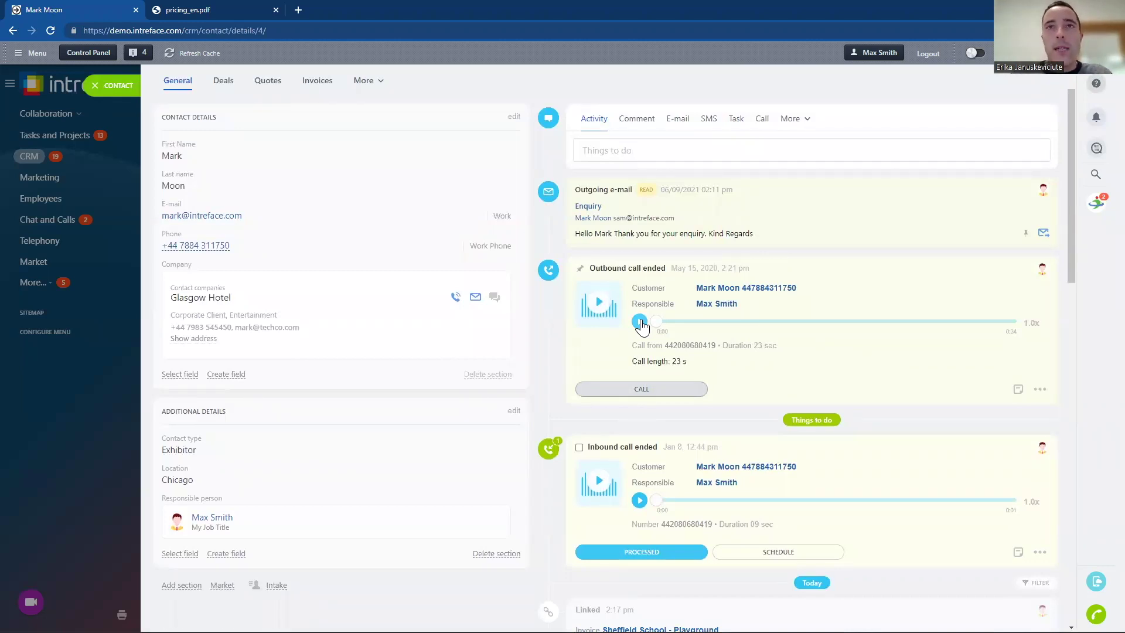
{"action": "left_click", "coordinate": [639, 323]}
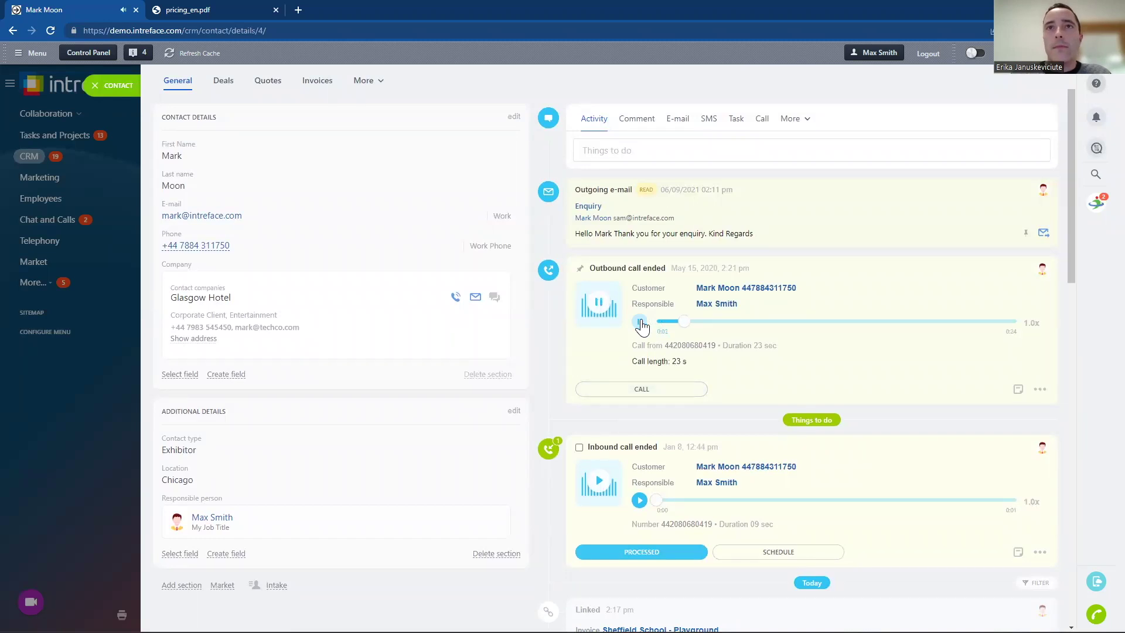
{"action": "left_click", "coordinate": [639, 323]}
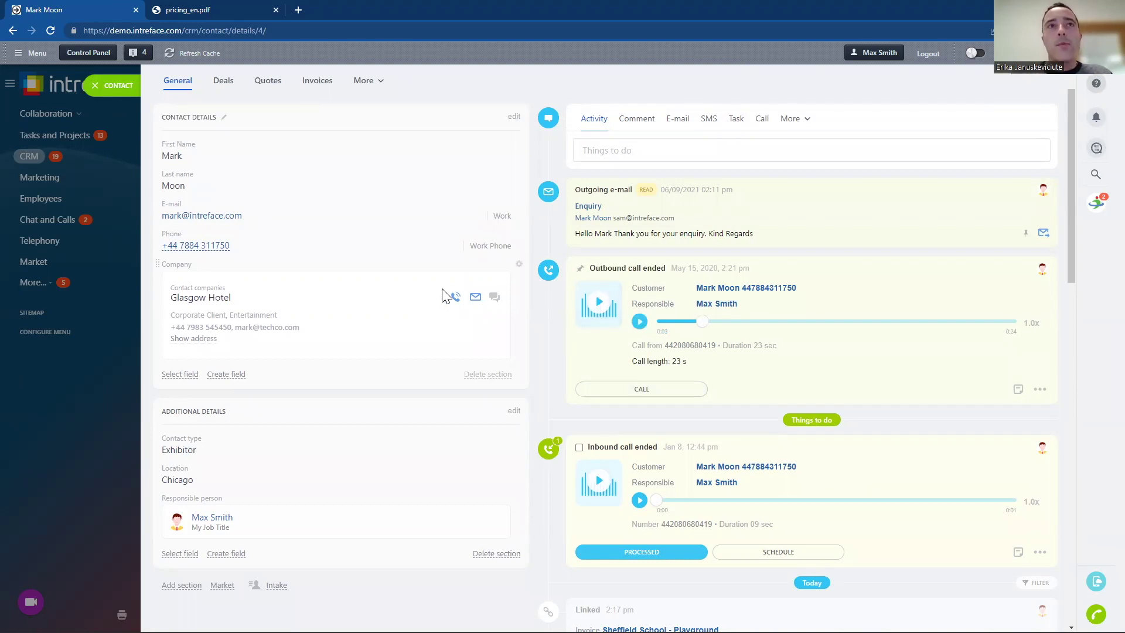
Step: Try calling the contact's work phone number from the contact details, and return to the contacts list
{"action": "left_click", "coordinate": [207, 248]}
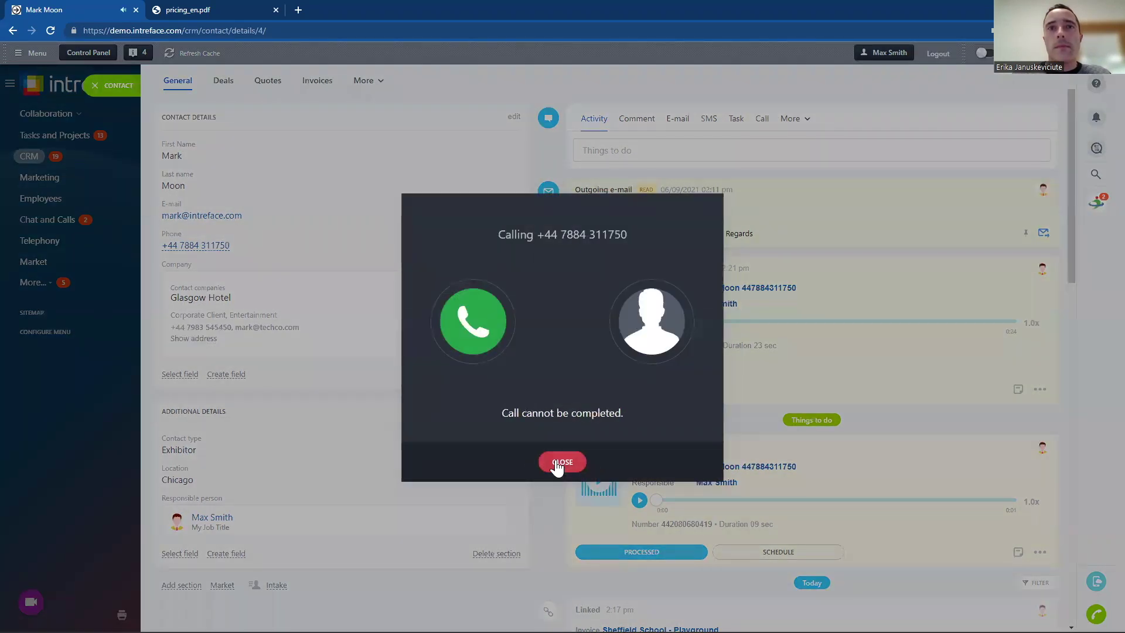
{"action": "left_click", "coordinate": [559, 463]}
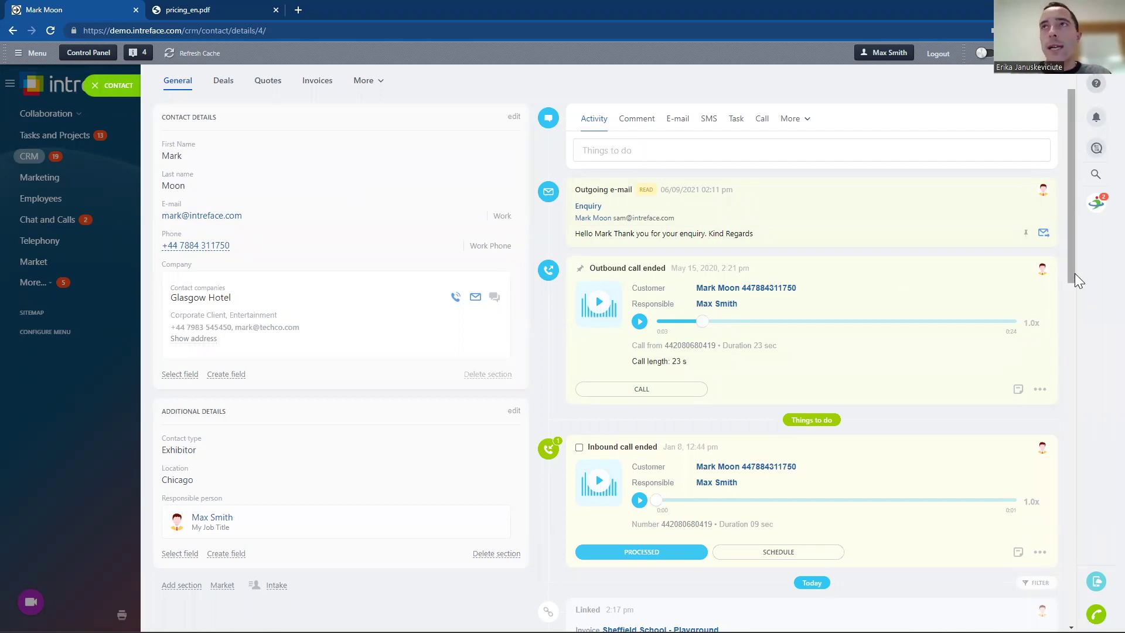
{"action": "scroll", "coordinate": [1074, 273], "scroll_direction": "up", "scroll_amount": 1}
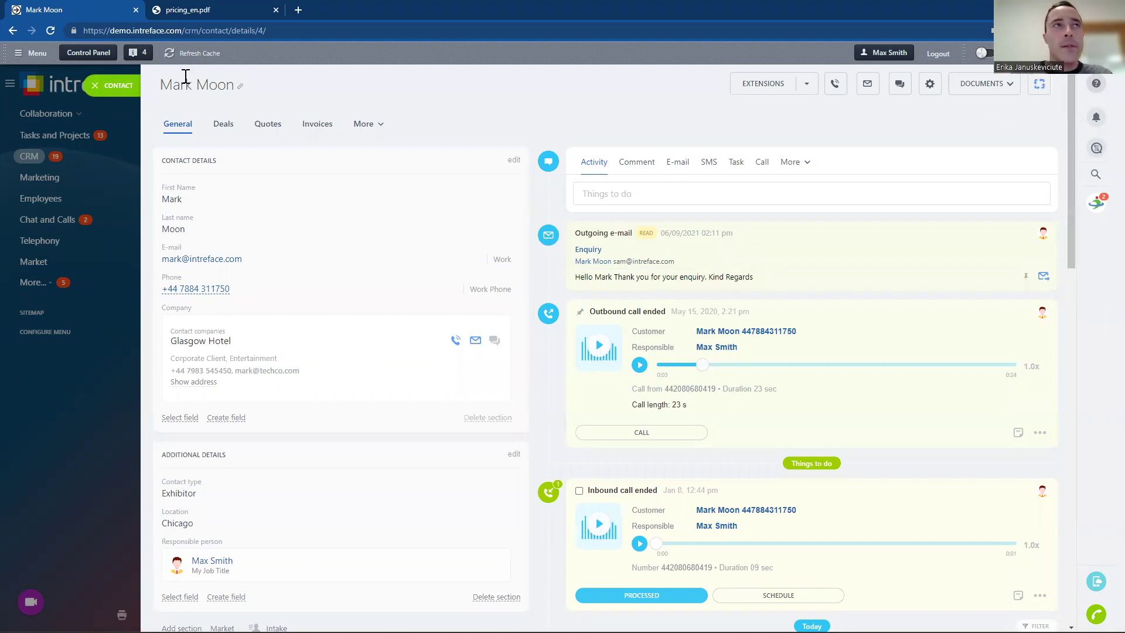
{"action": "left_click", "coordinate": [95, 88]}
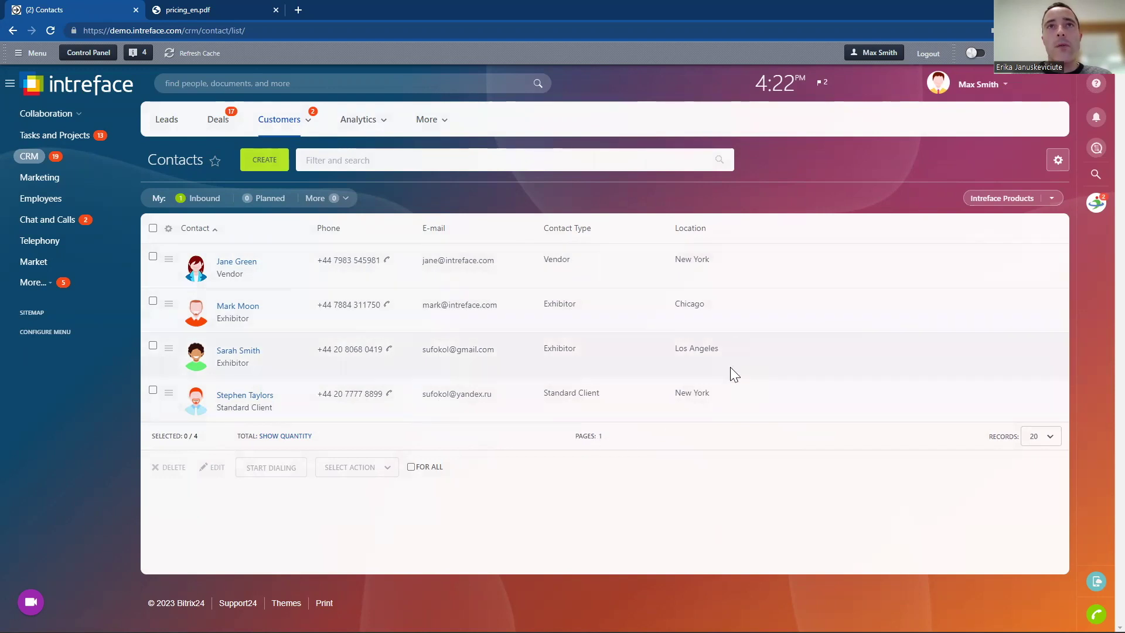
Step: Filter the contacts by the location New York
{"action": "left_click", "coordinate": [532, 155]}
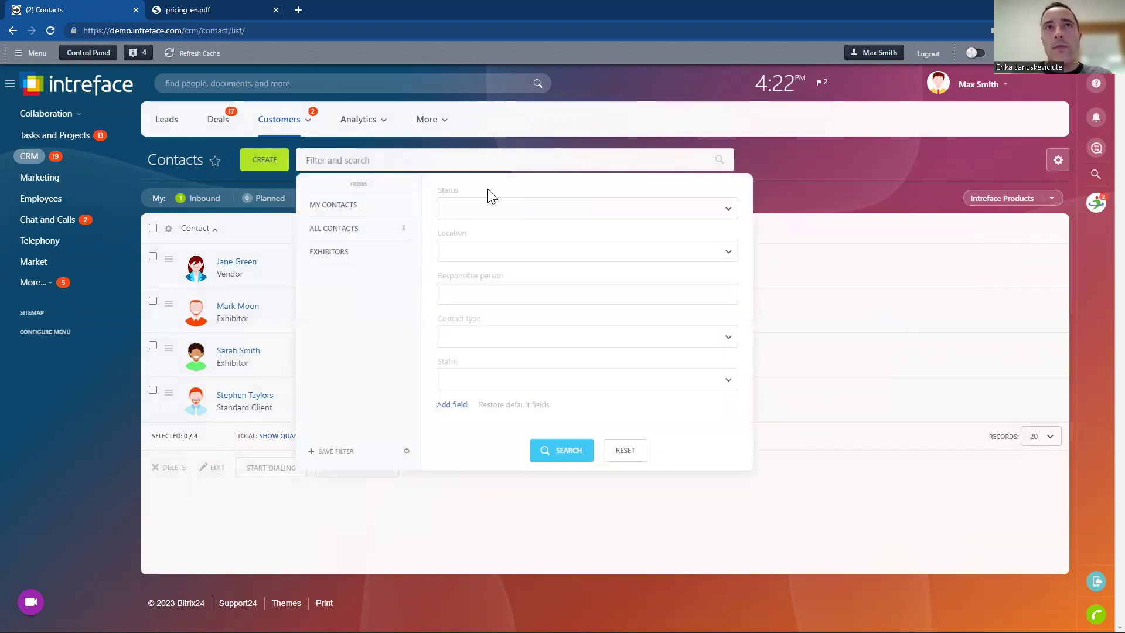
{"action": "left_click", "coordinate": [474, 257]}
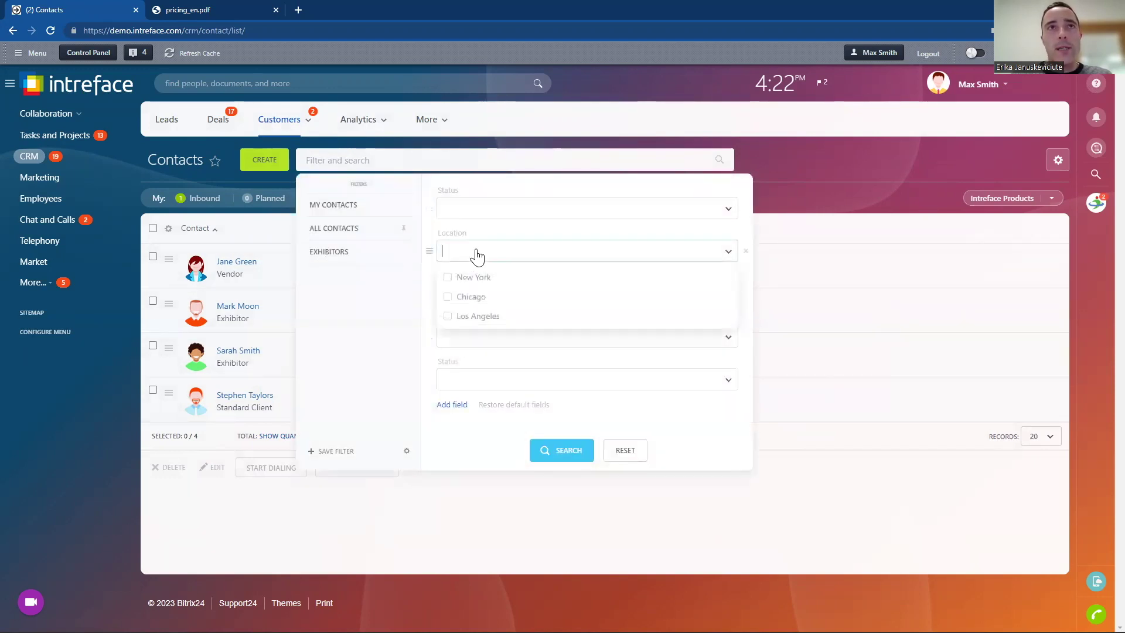
{"action": "left_click", "coordinate": [448, 279]}
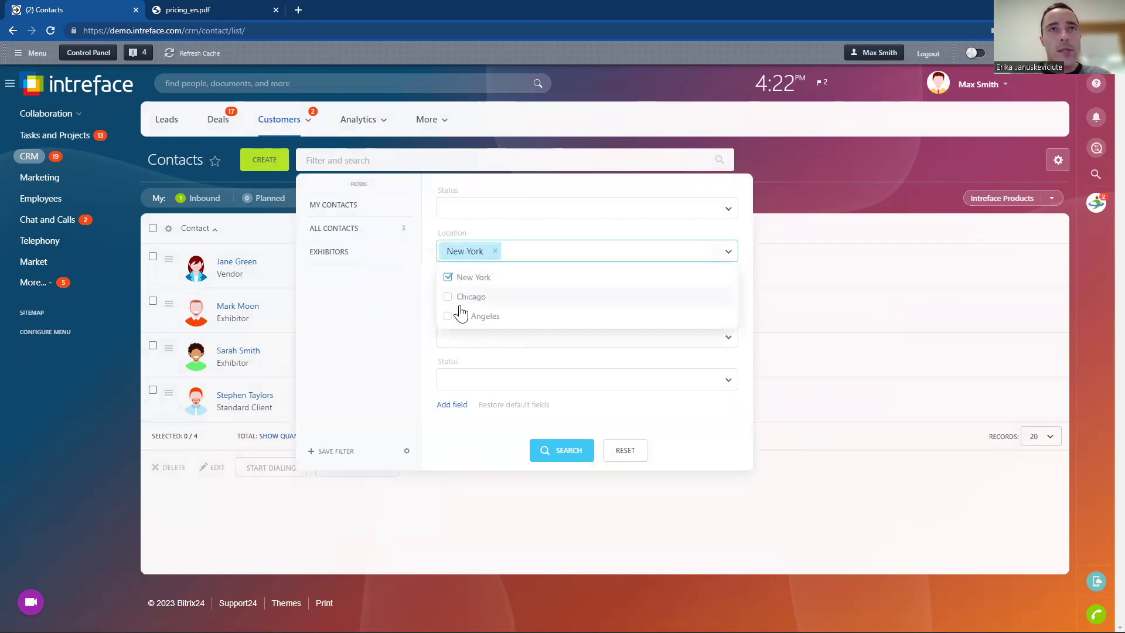
{"action": "left_click", "coordinate": [556, 451]}
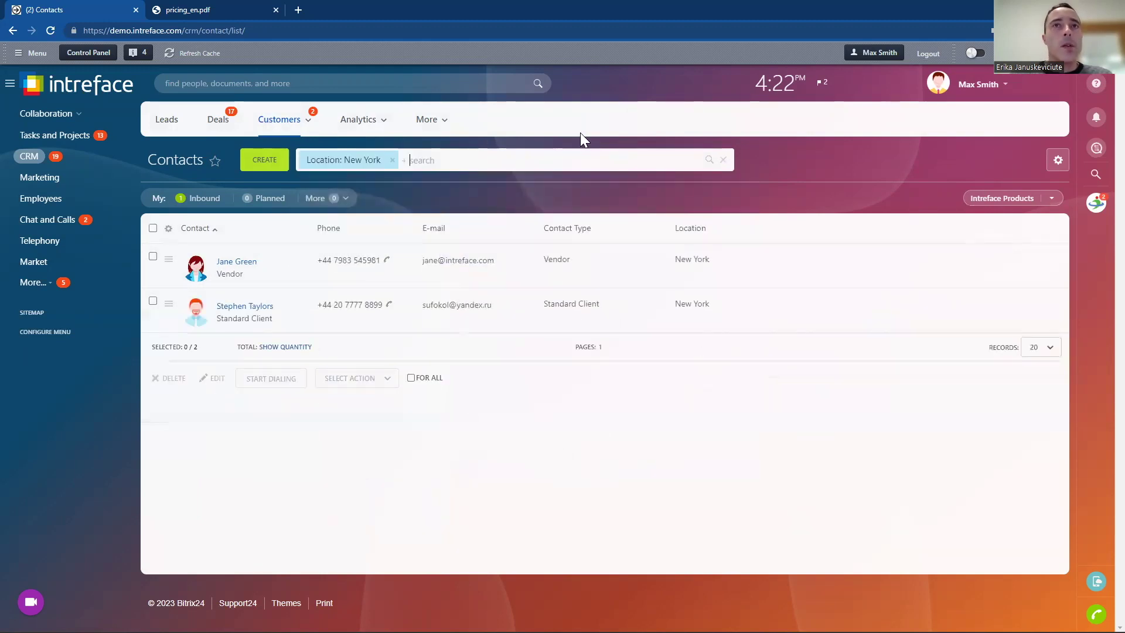
Step: Start dialing all the filtered New York contacts as a call list, close the dialing window and deselect the contacts
{"action": "left_click", "coordinate": [153, 227]}
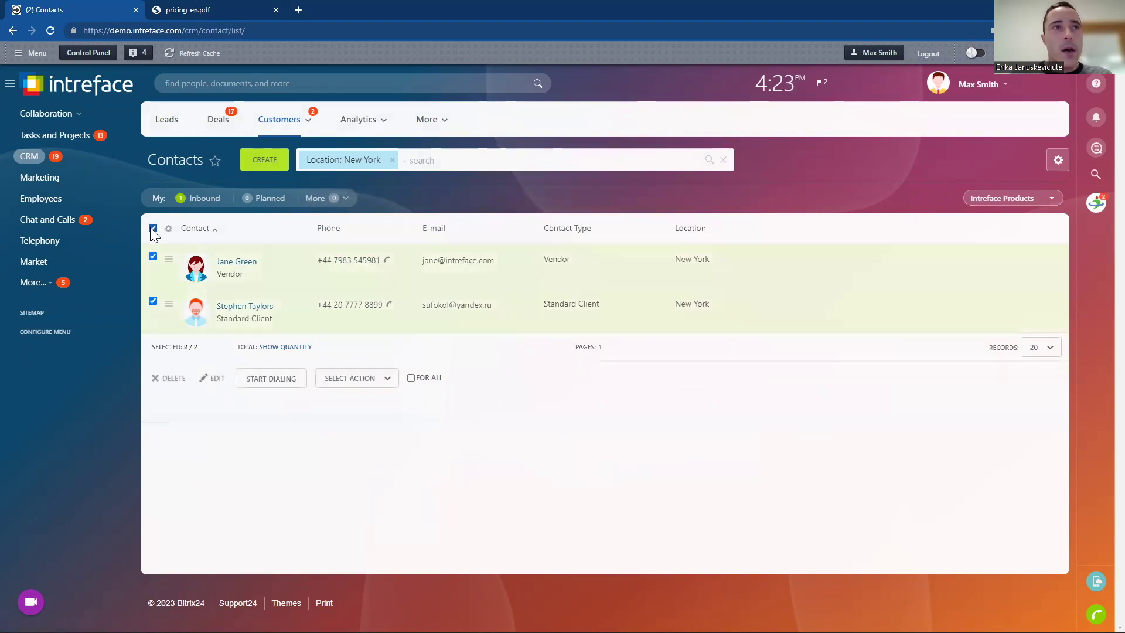
{"action": "left_click", "coordinate": [268, 379]}
{"action": "left_click", "coordinate": [340, 510]}
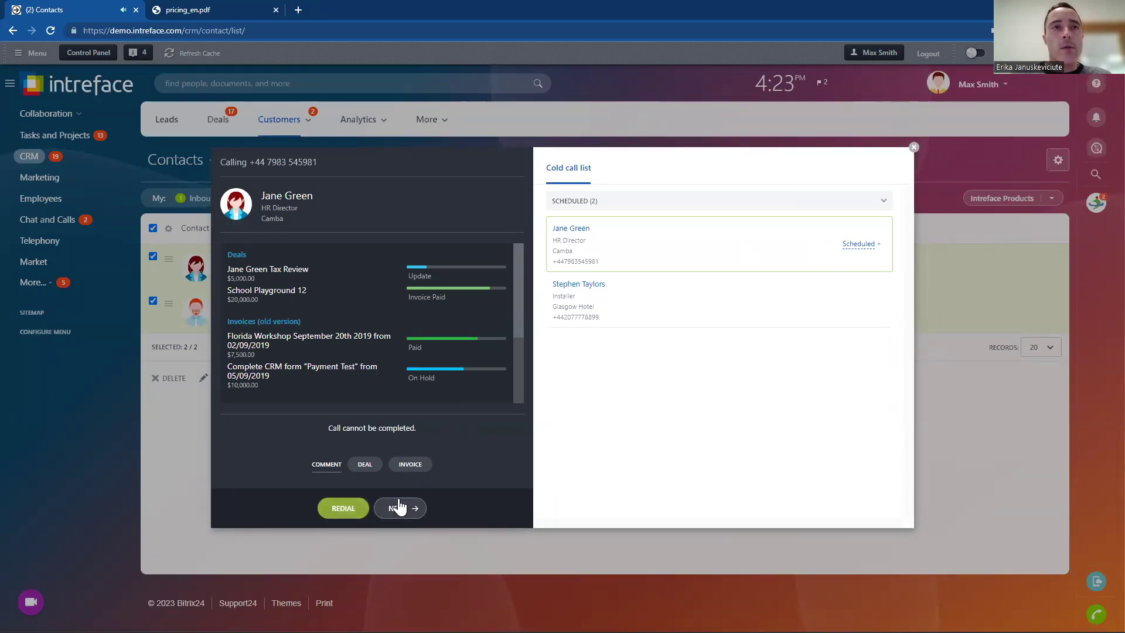
{"action": "left_click", "coordinate": [914, 147]}
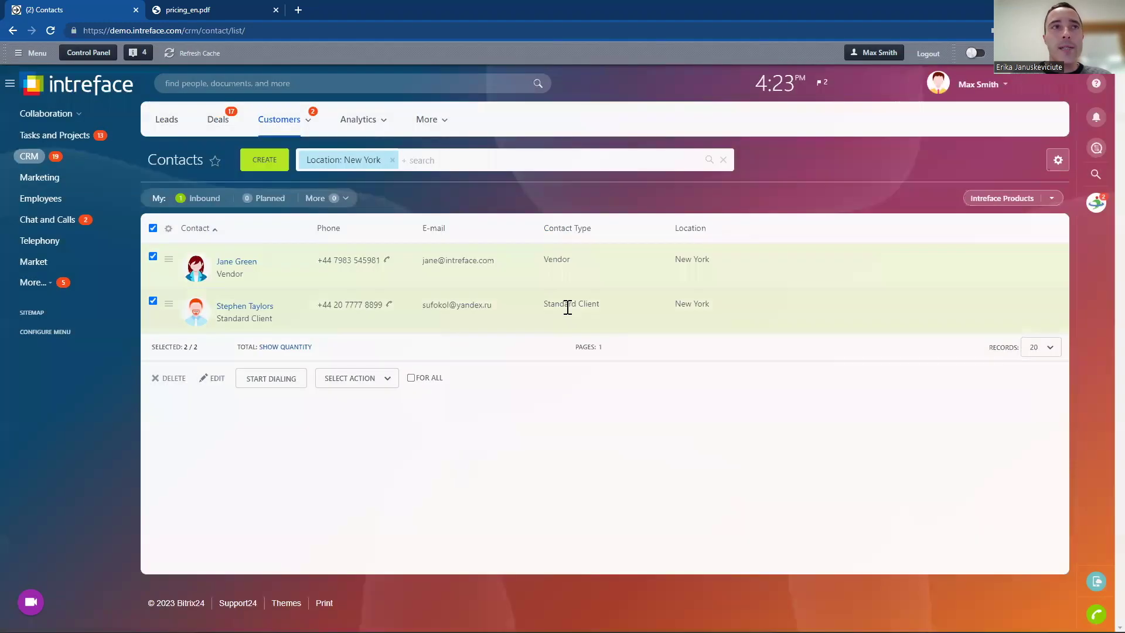
{"action": "left_click", "coordinate": [153, 228]}
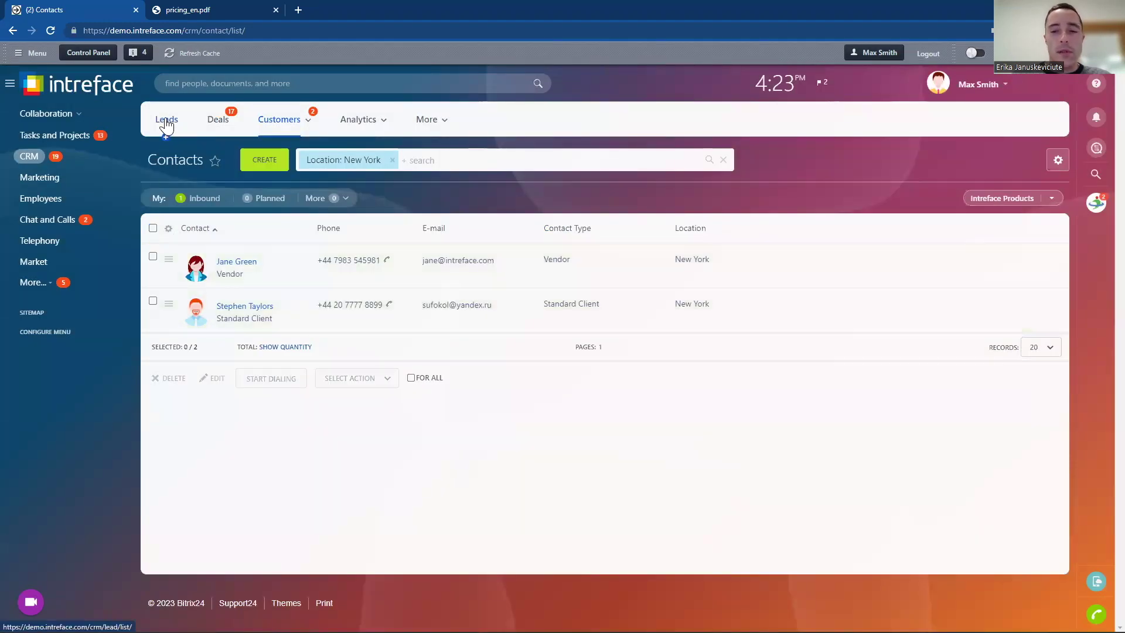
Step: In the leads list, create a call list from all leads in progress except the first two
{"action": "left_click", "coordinate": [167, 120]}
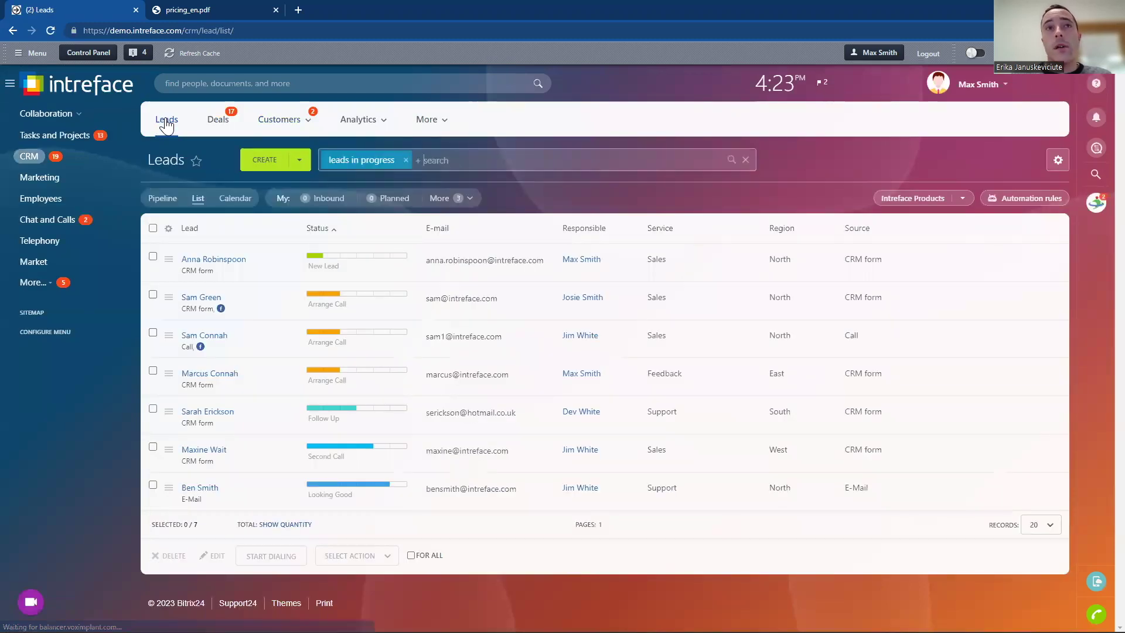
{"action": "left_click", "coordinate": [153, 229]}
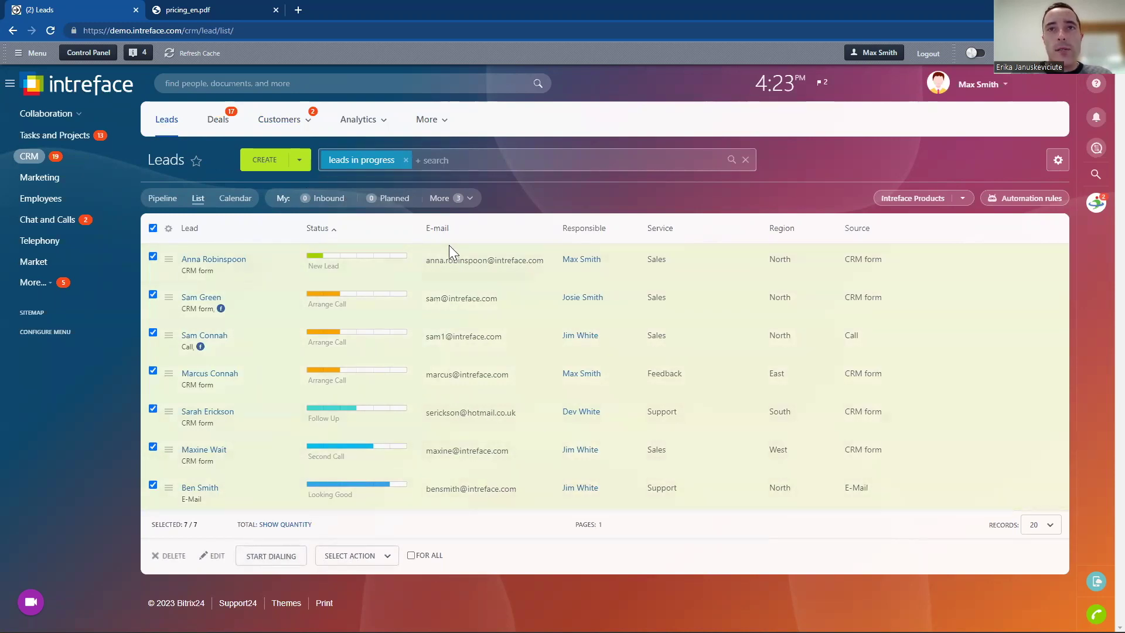
{"action": "left_click", "coordinate": [153, 257]}
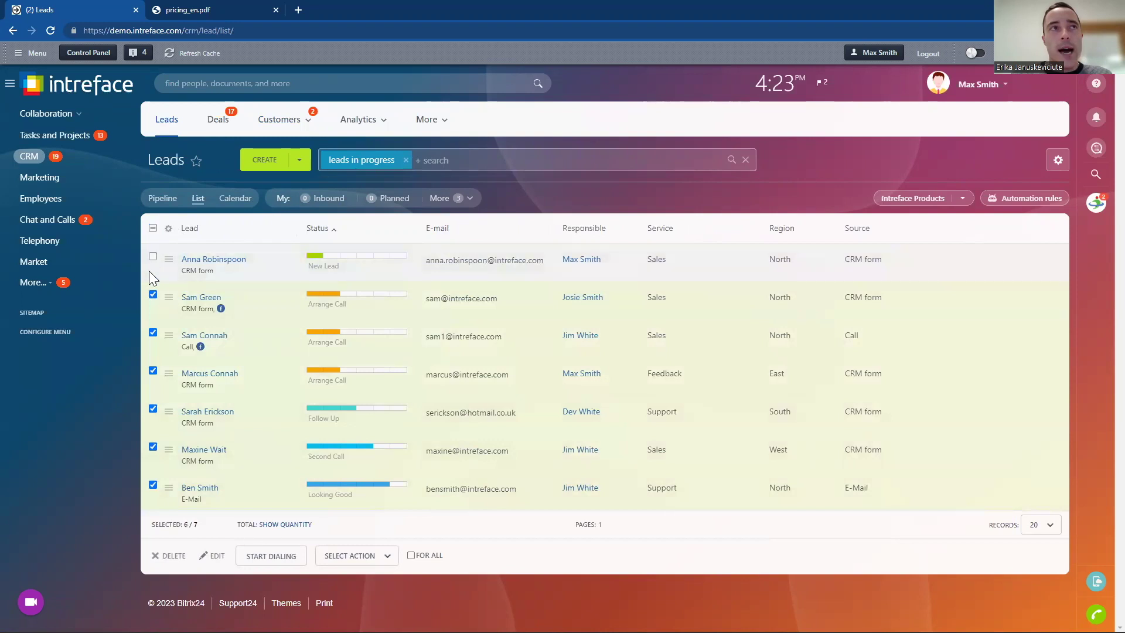
{"action": "left_click", "coordinate": [152, 294]}
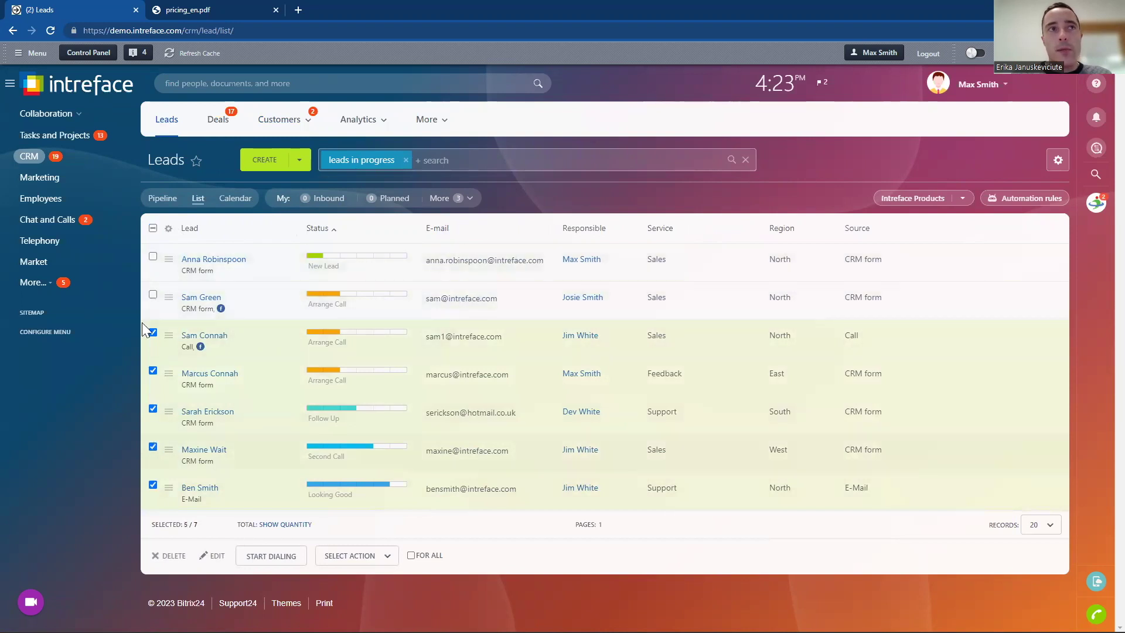
{"action": "left_click", "coordinate": [386, 556]}
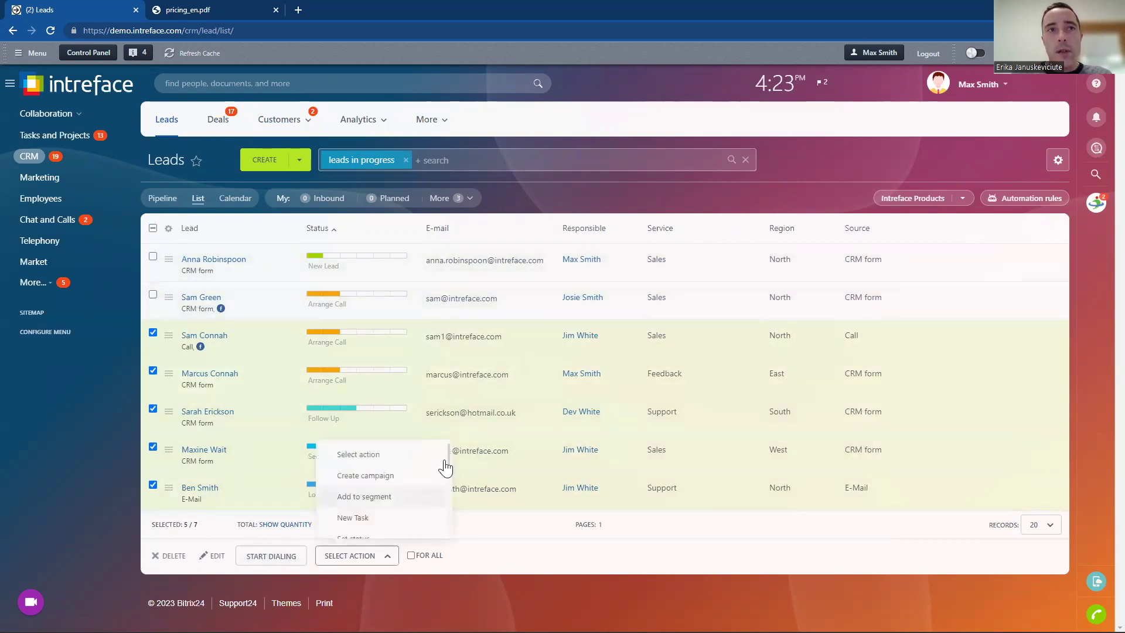
{"action": "scroll", "coordinate": [449, 475], "scroll_direction": "down", "scroll_amount": 1}
{"action": "scroll", "coordinate": [450, 474], "scroll_direction": "down", "scroll_amount": 4}
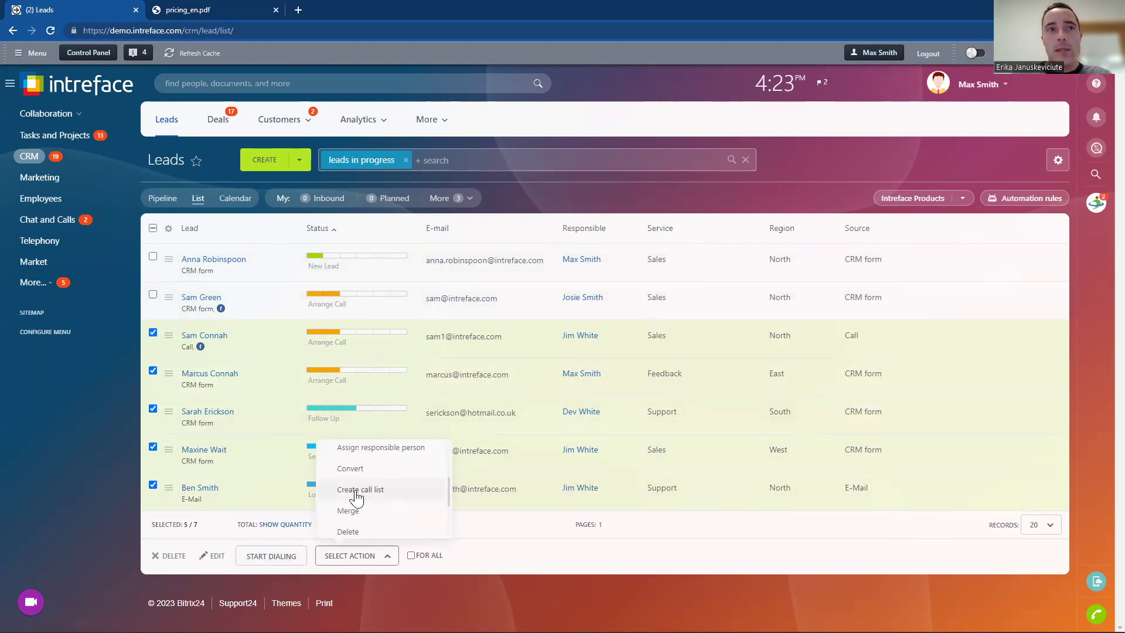
{"action": "left_click", "coordinate": [356, 492]}
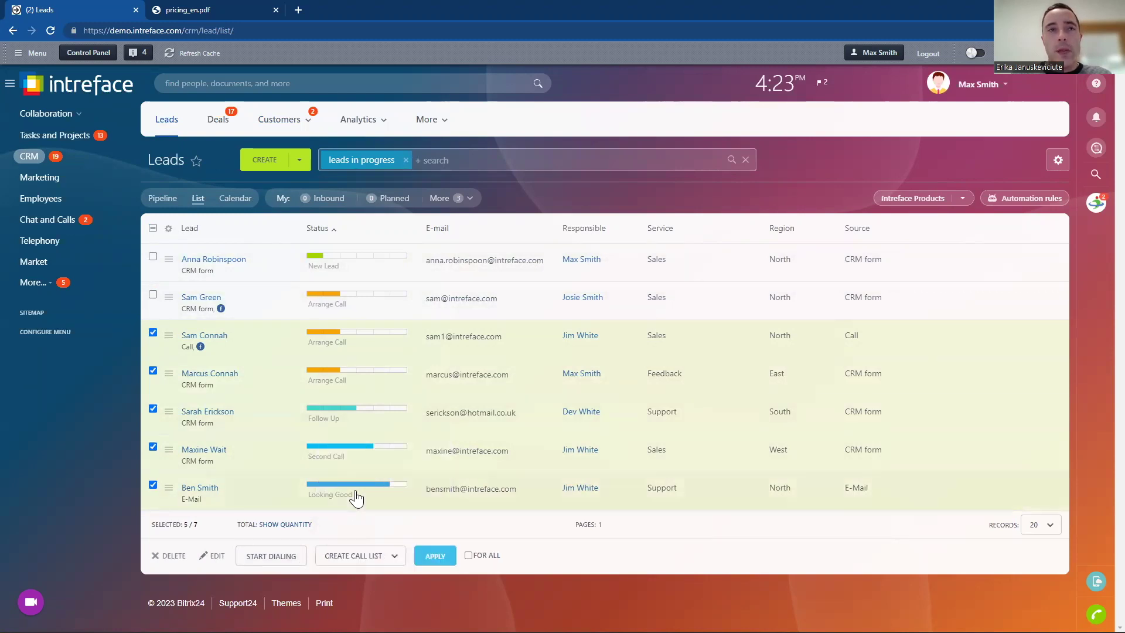
{"action": "left_click", "coordinate": [434, 556]}
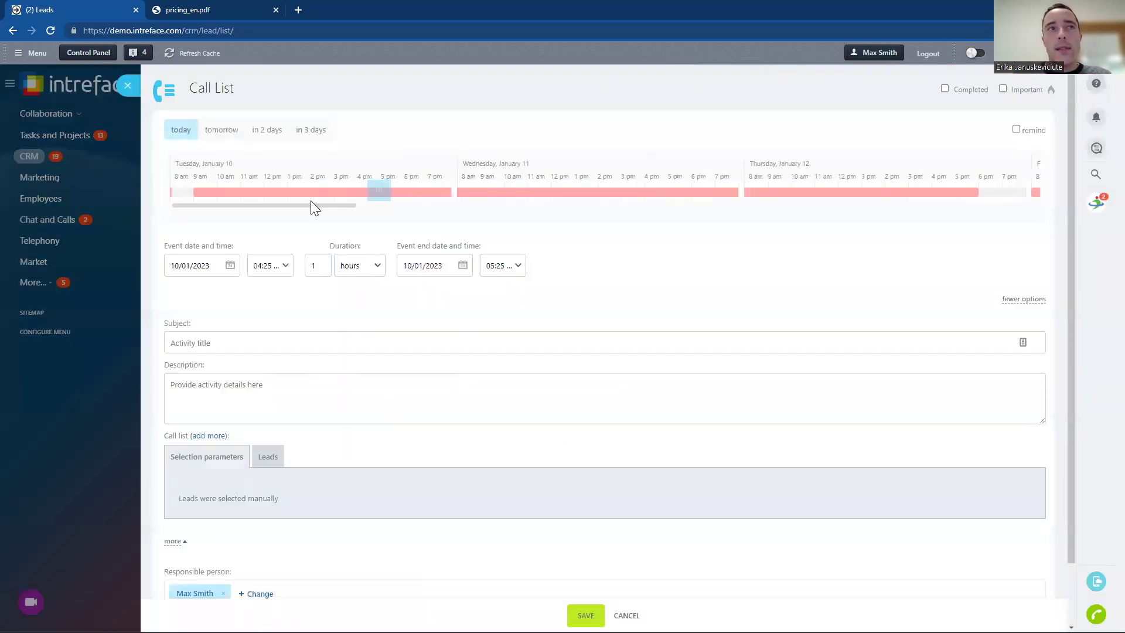
Step: Schedule the call list activity for Wednesday 11/01/2023, 09:00 to 10:00, with the subject "Call List - Wednesday 11th January"
{"action": "left_click", "coordinate": [227, 344]}
{"action": "type", "text": "Call List -"}
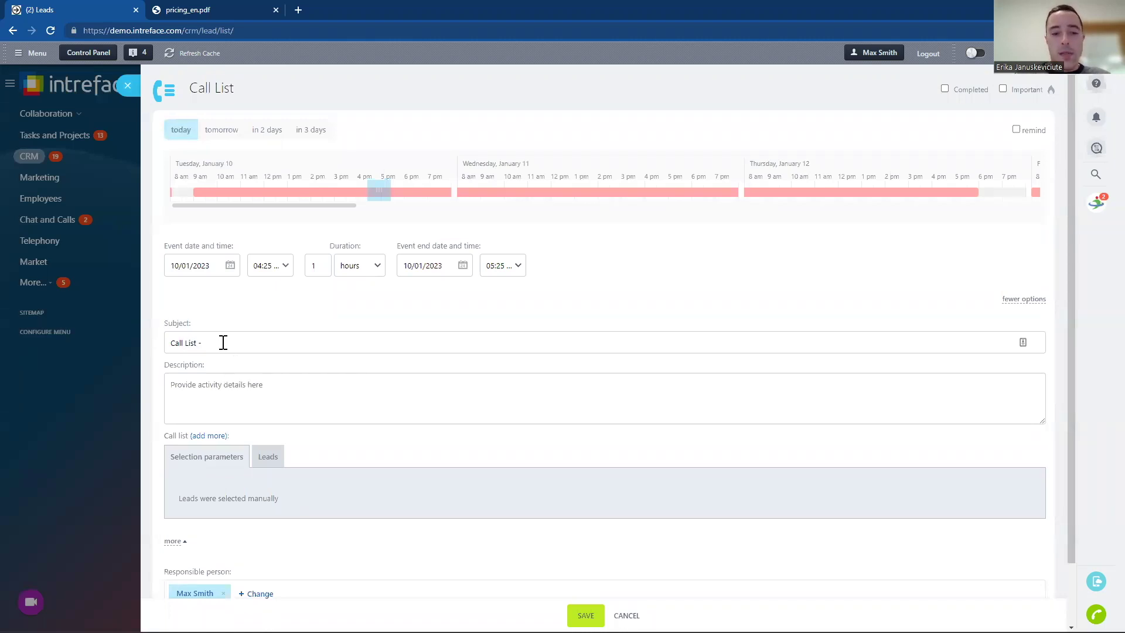
{"action": "left_click_drag", "start_coordinate": [380, 184], "coordinate": [492, 184]}
{"action": "left_click", "coordinate": [237, 334]}
{"action": "type", "text": "W"}
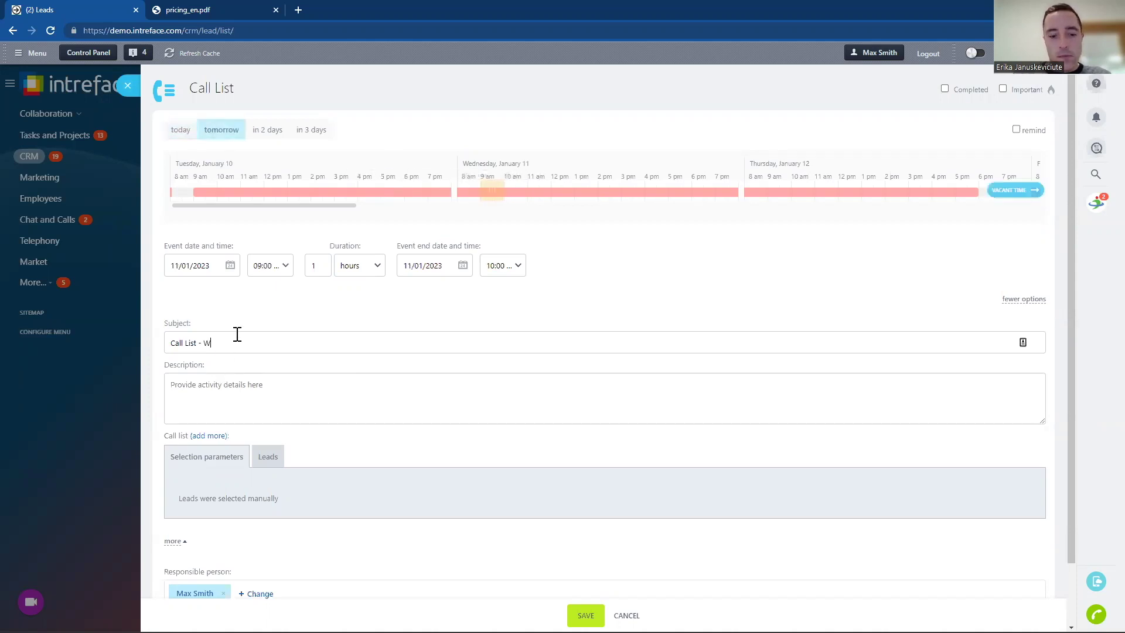
{"action": "type", "text": "ednesday 11"}
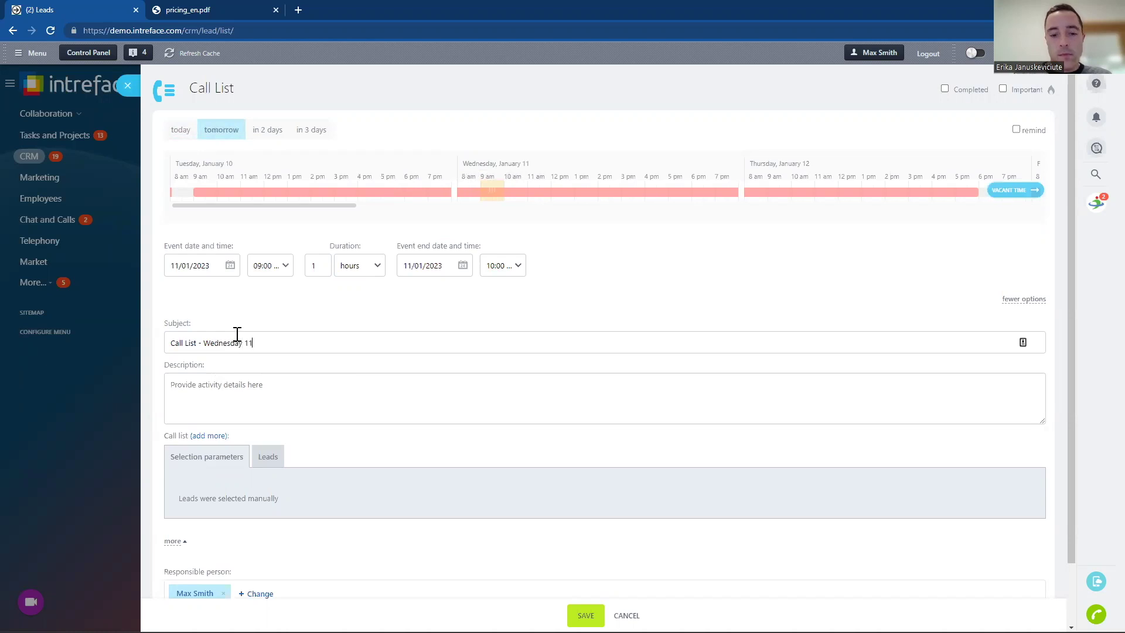
{"action": "type", "text": "th January"}
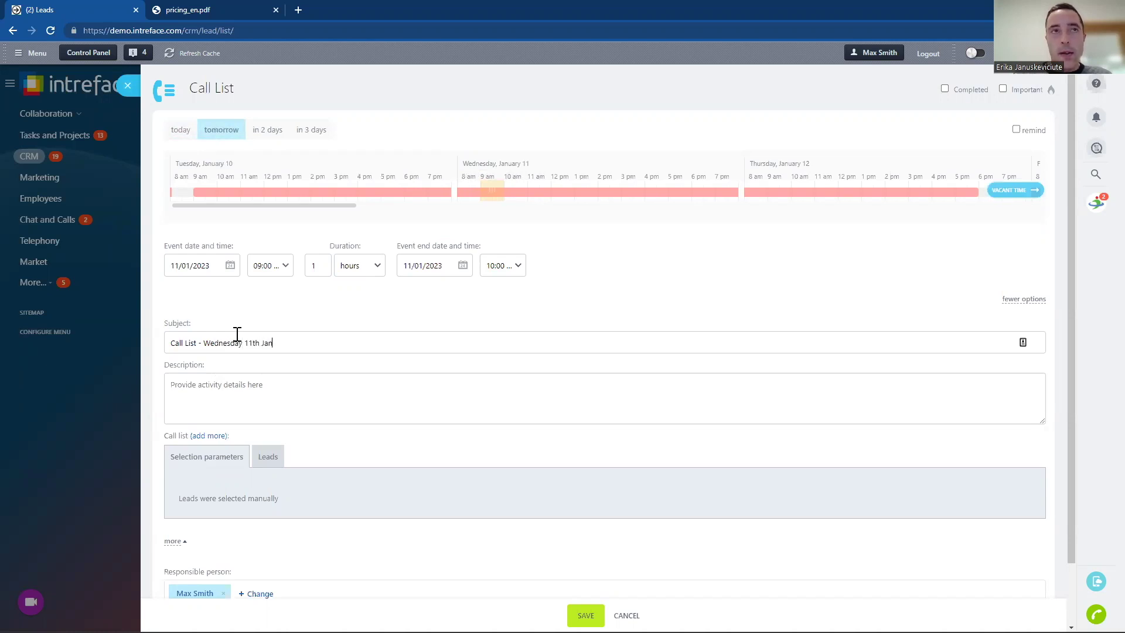
Step: Enter the activity description "Call the latest list of leads please"
{"action": "left_click", "coordinate": [250, 401]}
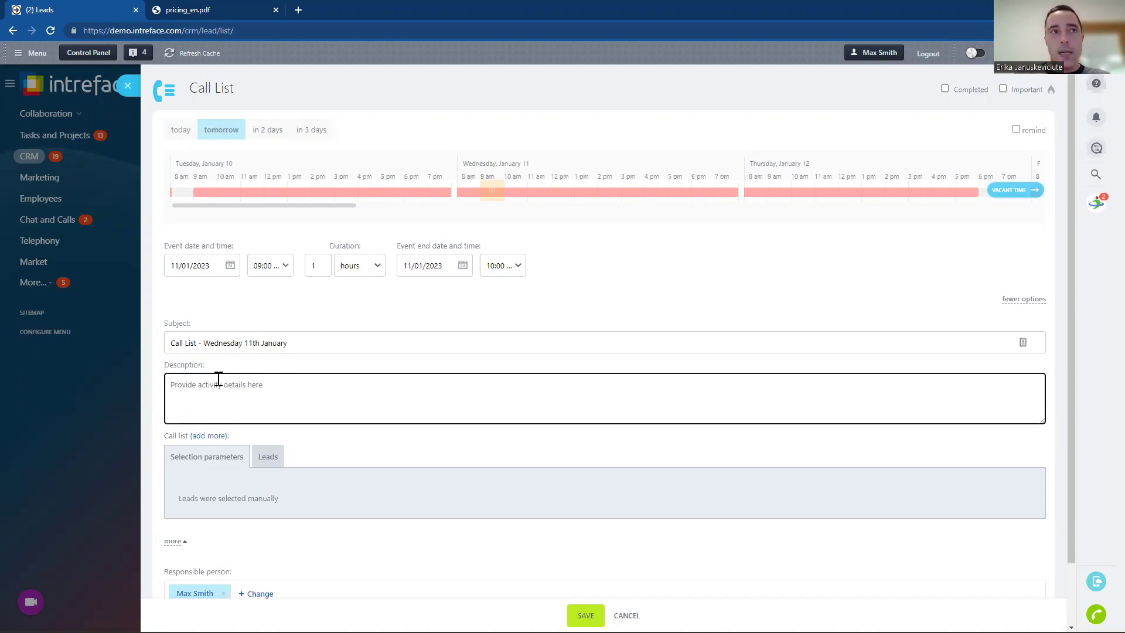
{"action": "type", "text": "Call t"}
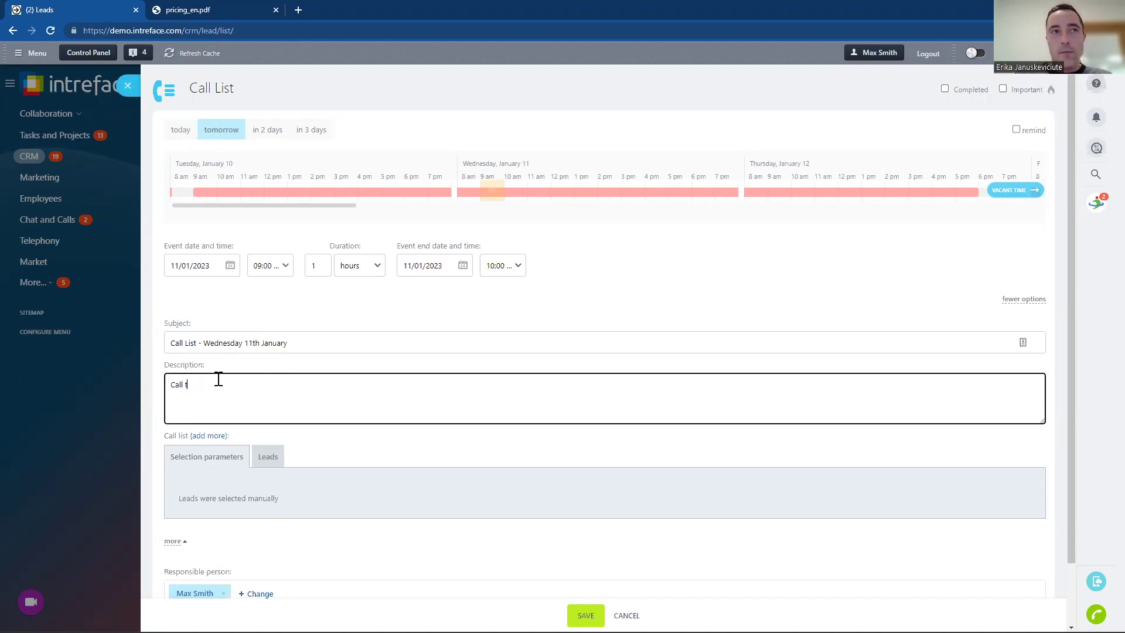
{"action": "type", "text": "he latest list of leads please"}
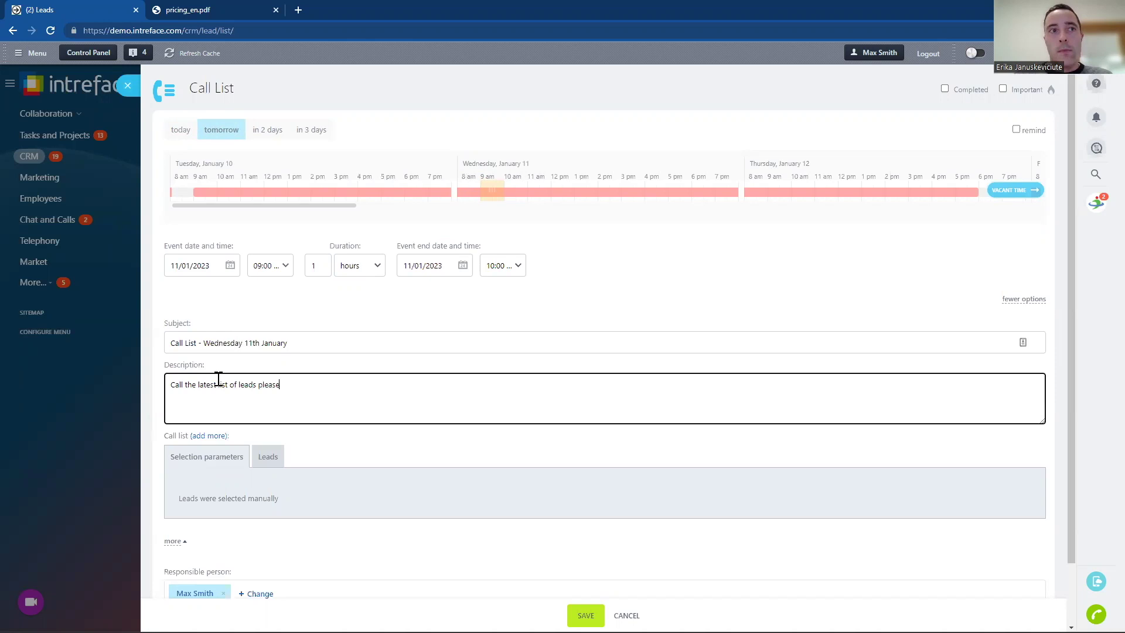
Step: Reassign the call list to another colleague as the responsible person and save the activity
{"action": "scroll", "coordinate": [1072, 555], "scroll_direction": "down", "scroll_amount": 1}
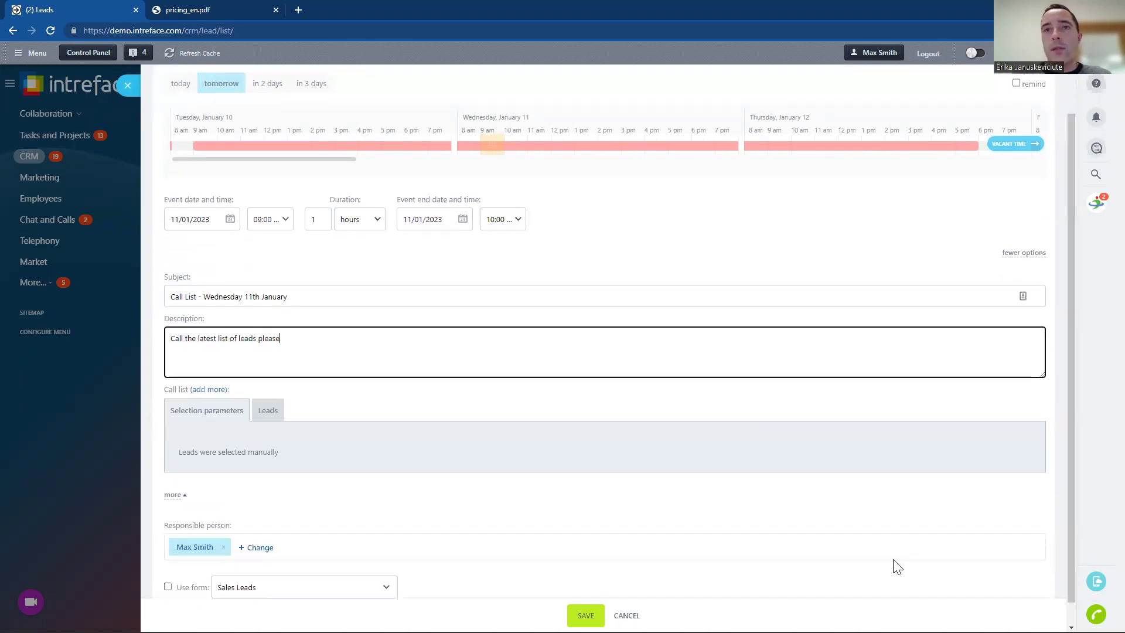
{"action": "left_click", "coordinate": [249, 593]}
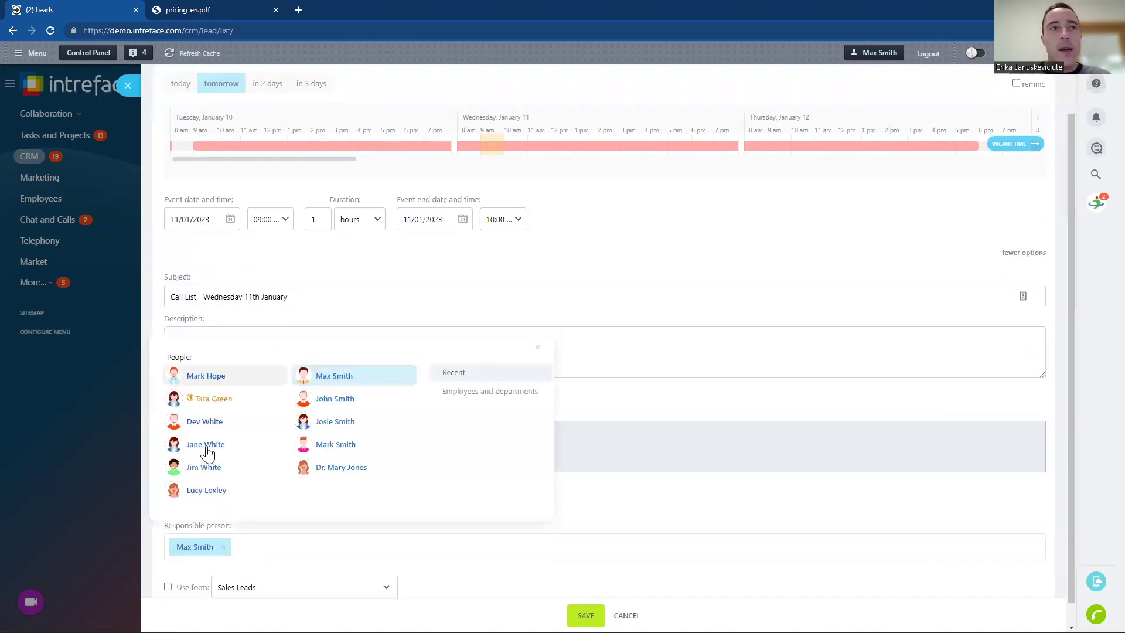
{"action": "left_click", "coordinate": [193, 422]}
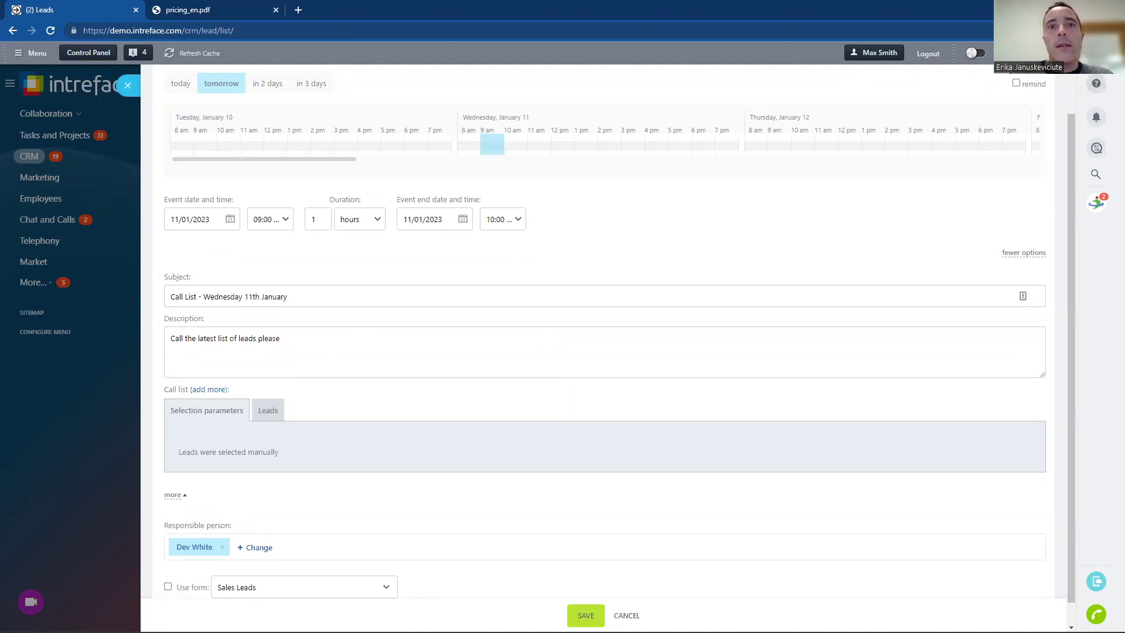
{"action": "left_click", "coordinate": [586, 615]}
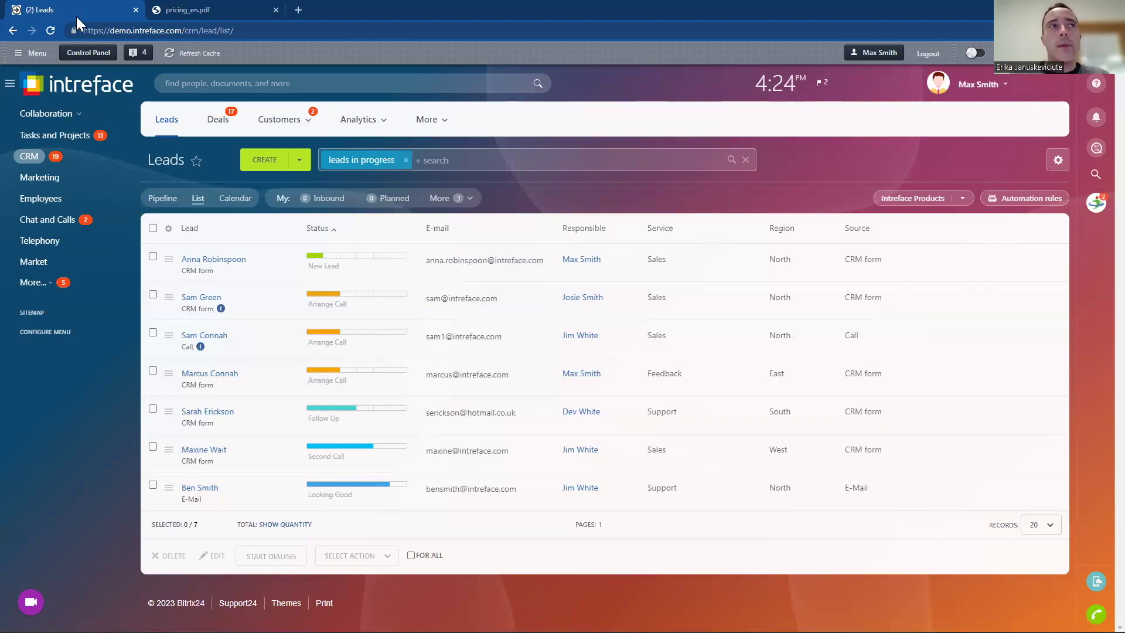
Step: Open the rented phone number's settings in Telephony and examine its inbound call routing and queue group settings
{"action": "left_click", "coordinate": [46, 246]}
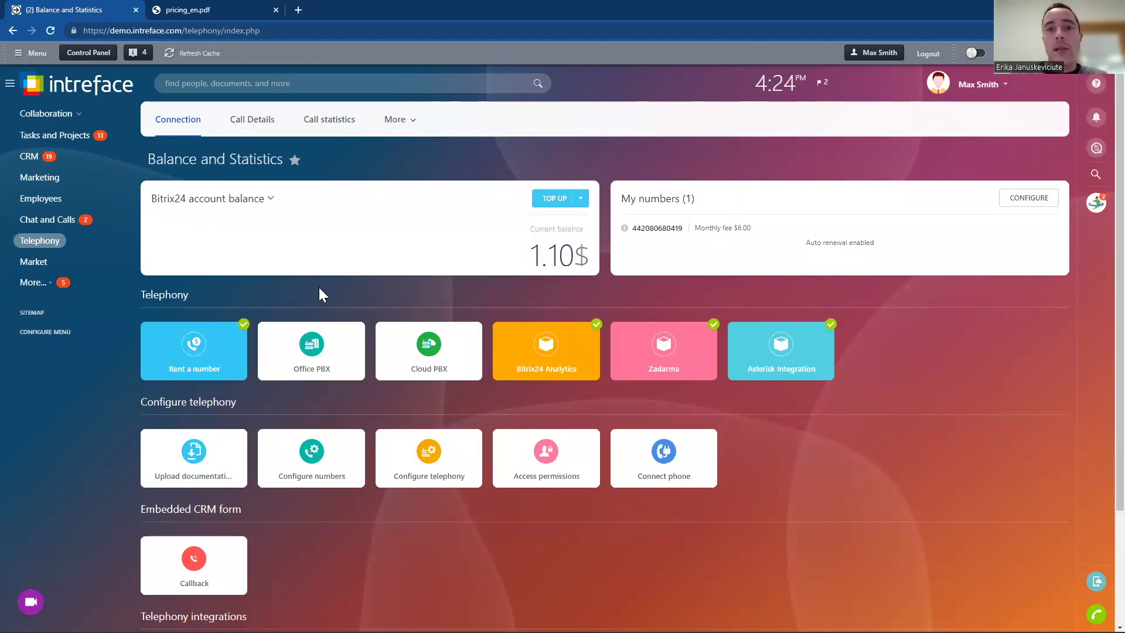
{"action": "left_click", "coordinate": [1015, 199]}
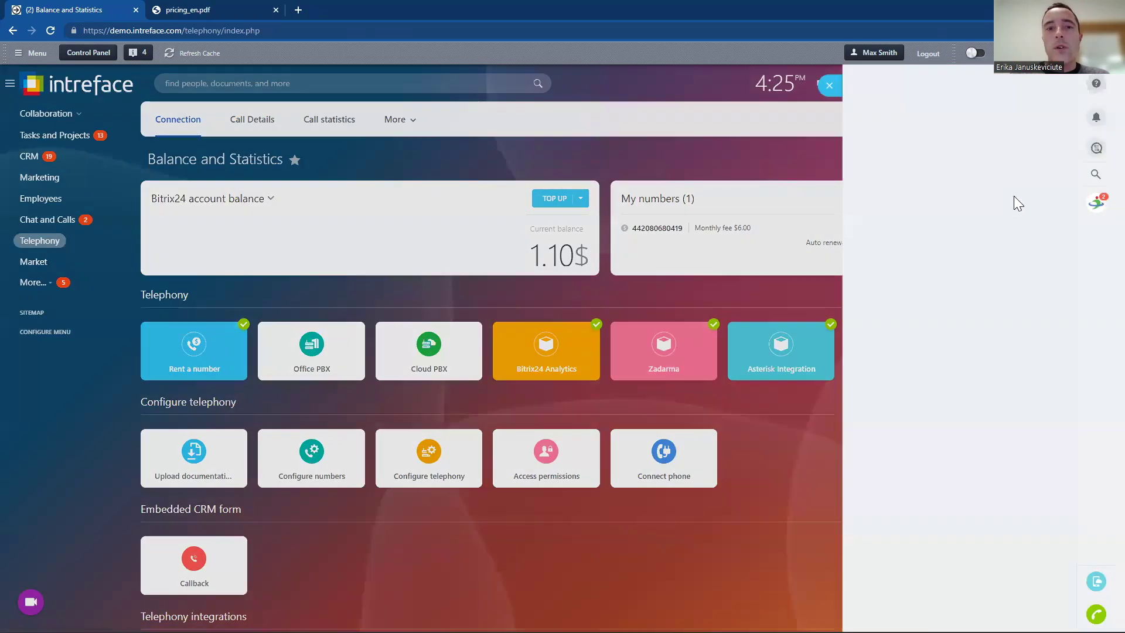
{"action": "left_click", "coordinate": [164, 155]}
{"action": "left_click", "coordinate": [197, 154]}
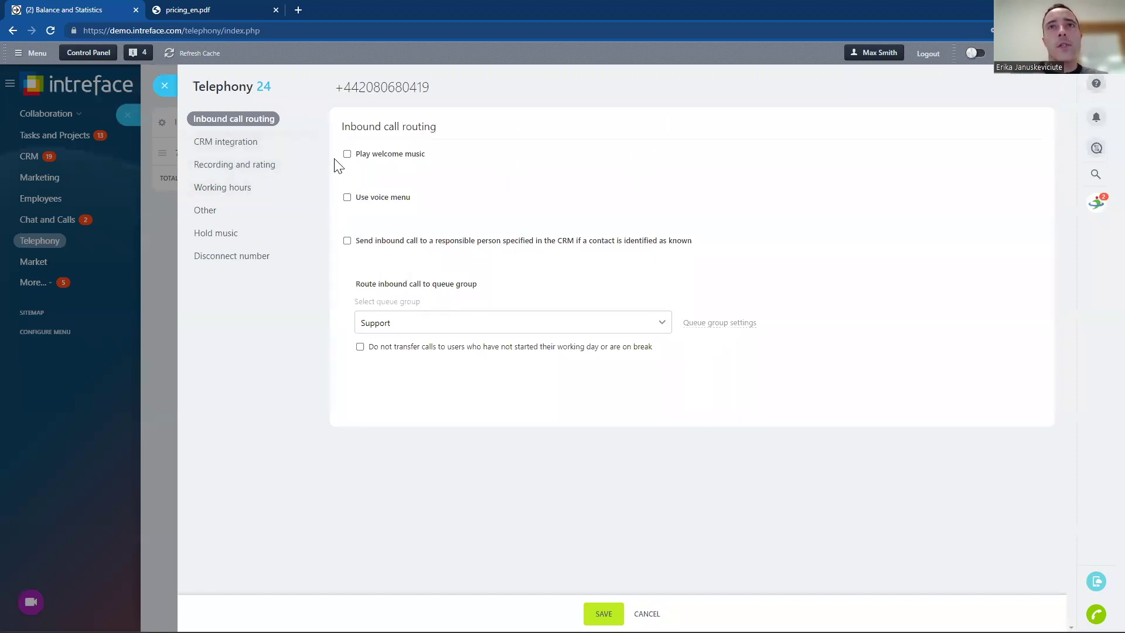
{"action": "left_click", "coordinate": [714, 323]}
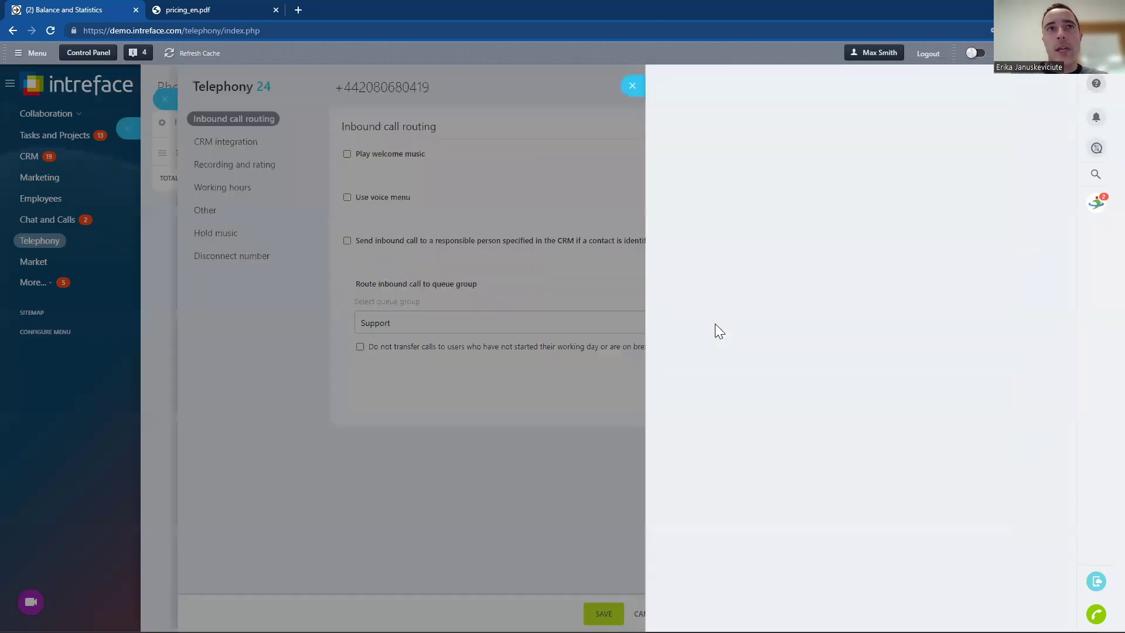
{"action": "left_click", "coordinate": [203, 86]}
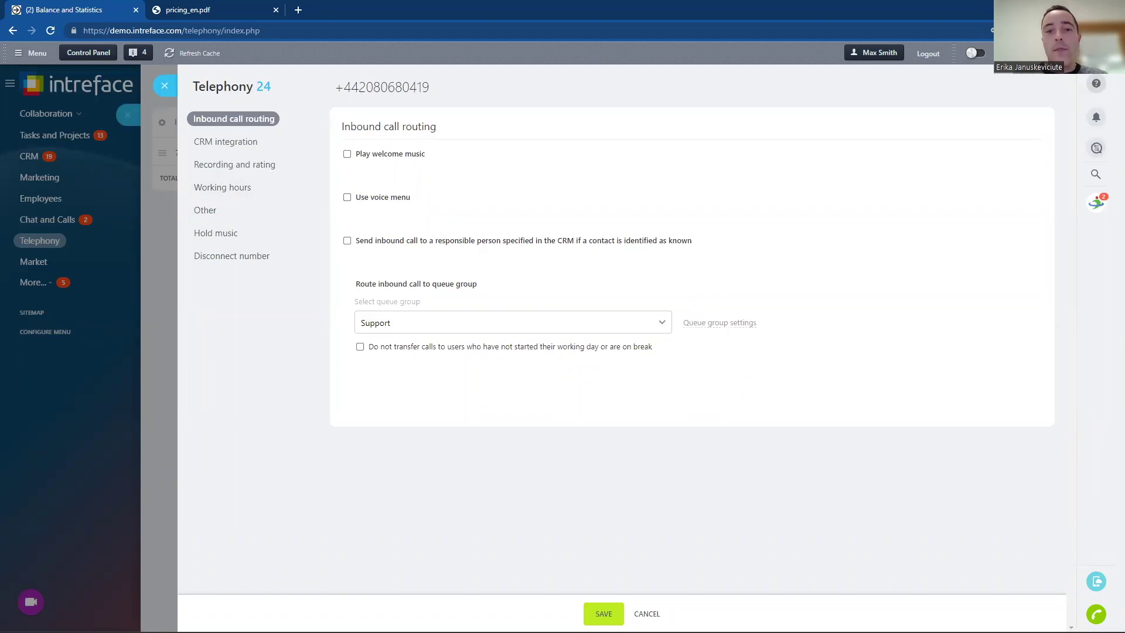
Step: Review the number's recording, working hours, other and disconnect settings, and return to the telephony overview
{"action": "left_click", "coordinate": [231, 171]}
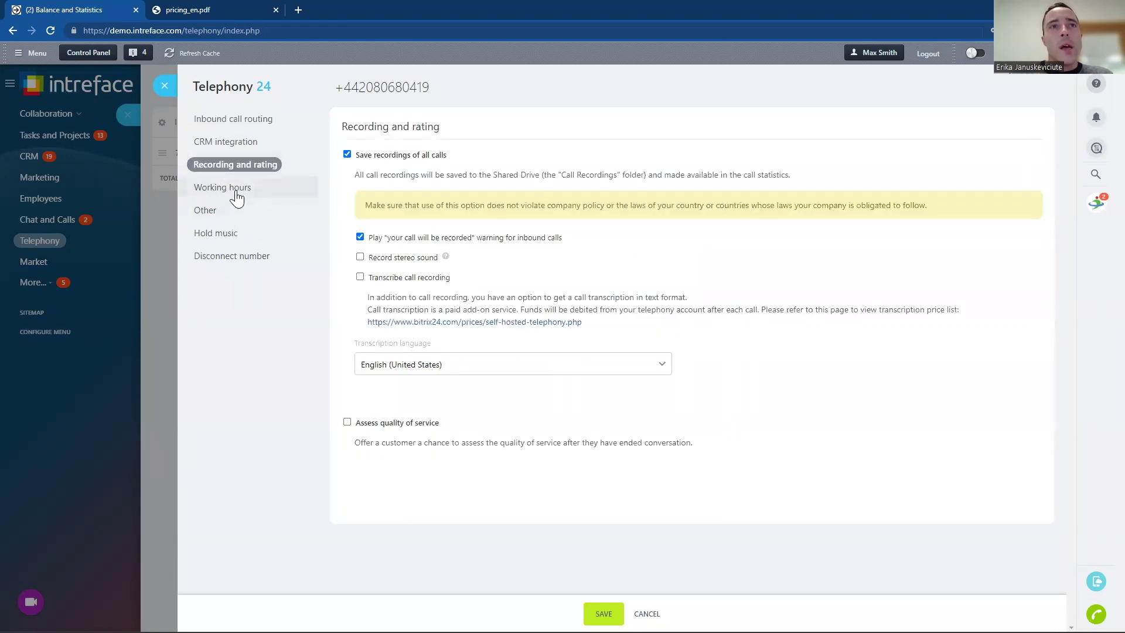
{"action": "left_click", "coordinate": [209, 191]}
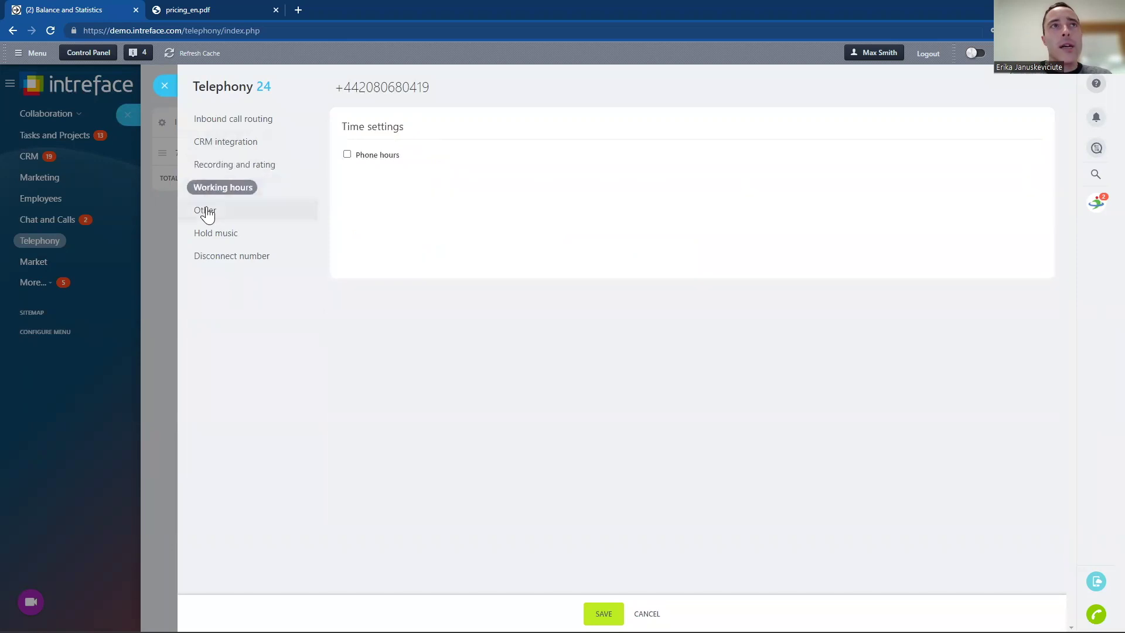
{"action": "left_click", "coordinate": [206, 212]}
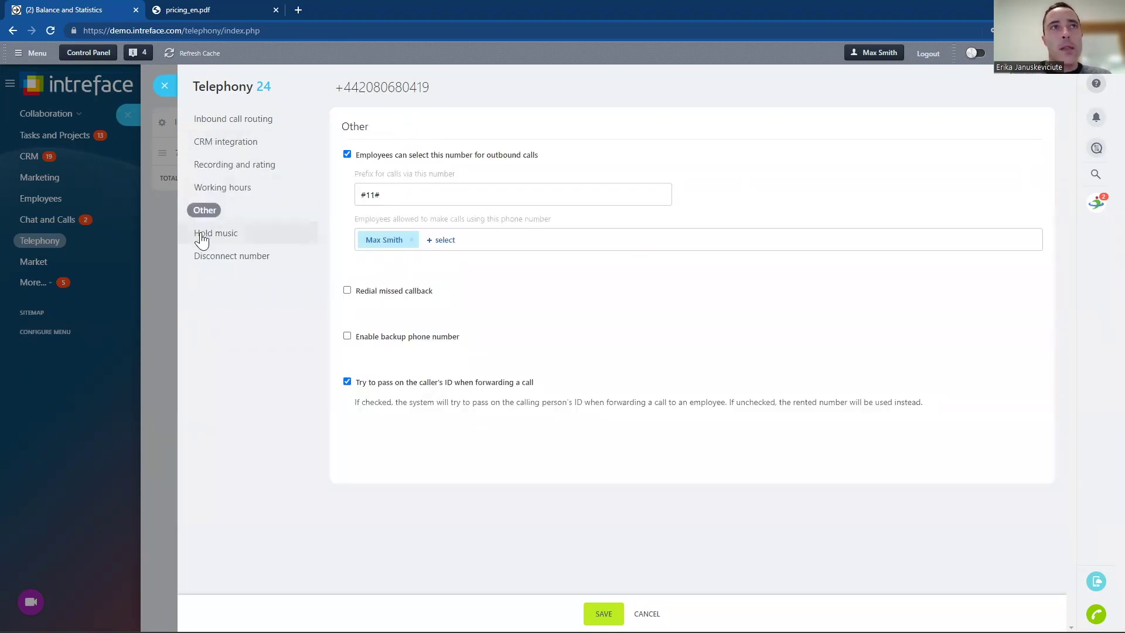
{"action": "left_click", "coordinate": [209, 258]}
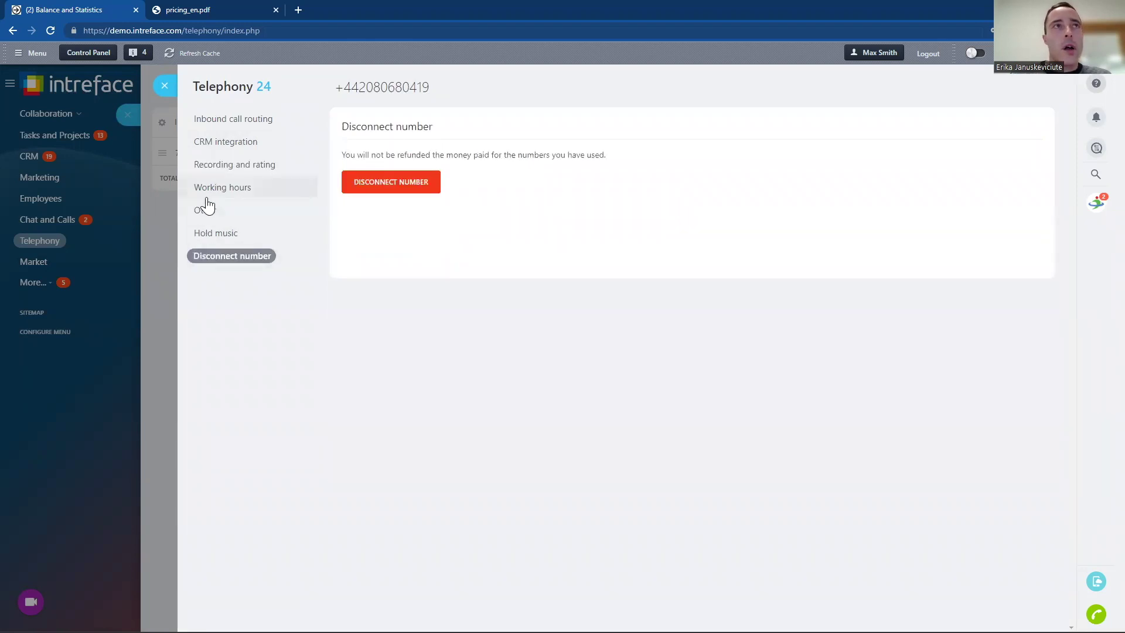
{"action": "left_click", "coordinate": [204, 210]}
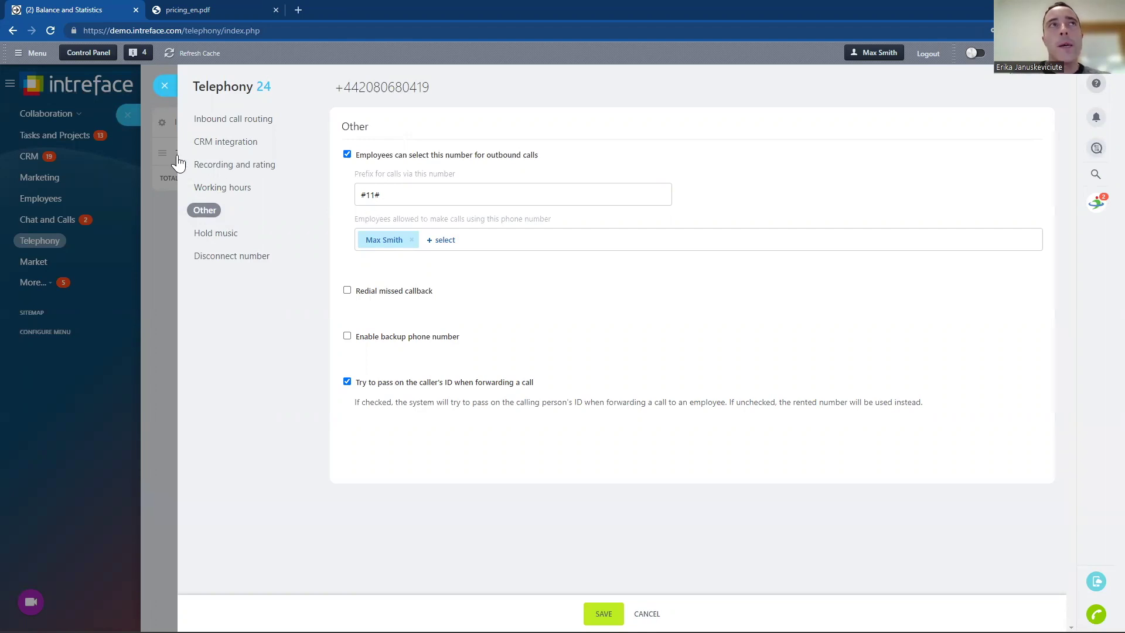
{"action": "left_click", "coordinate": [165, 85]}
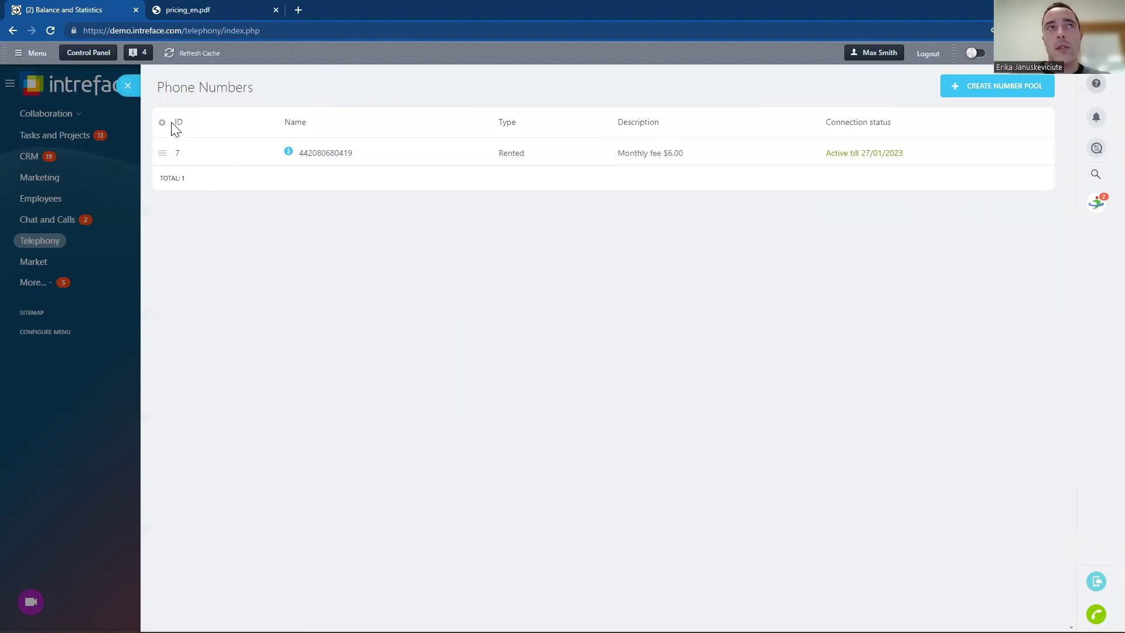
{"action": "left_click", "coordinate": [127, 86]}
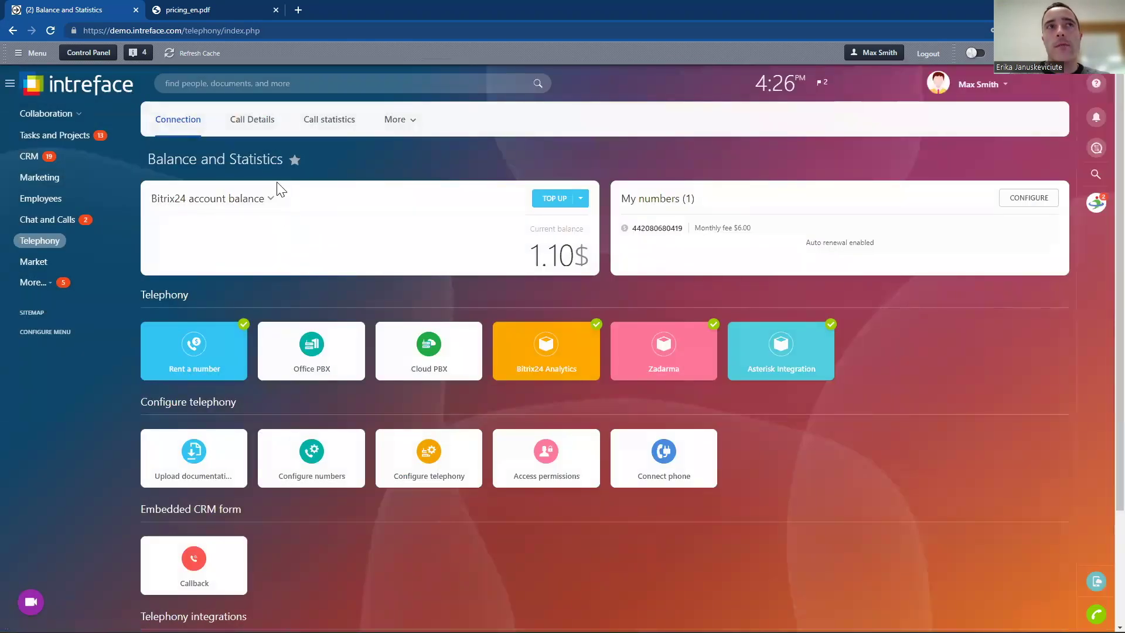
Step: Switch to the pricing_en.pdf document and examine the call rates on its first page
{"action": "left_click", "coordinate": [192, 11]}
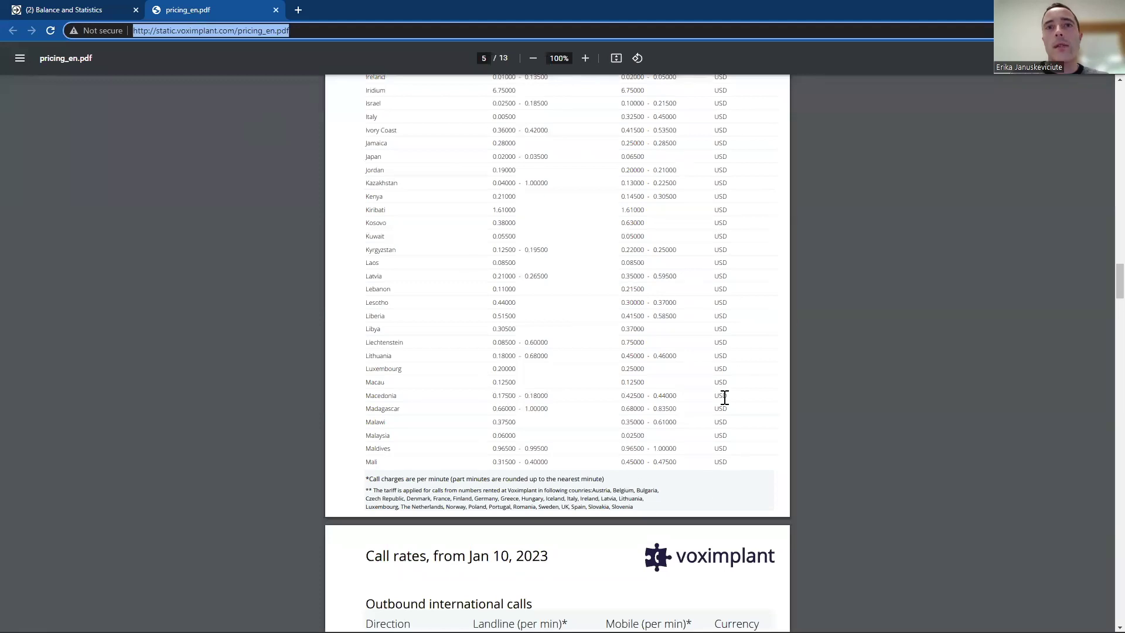
{"action": "left_click_drag", "start_coordinate": [1119, 283], "coordinate": [1120, 120]}
{"action": "scroll", "coordinate": [1096, 111], "scroll_direction": "up", "scroll_amount": 15}
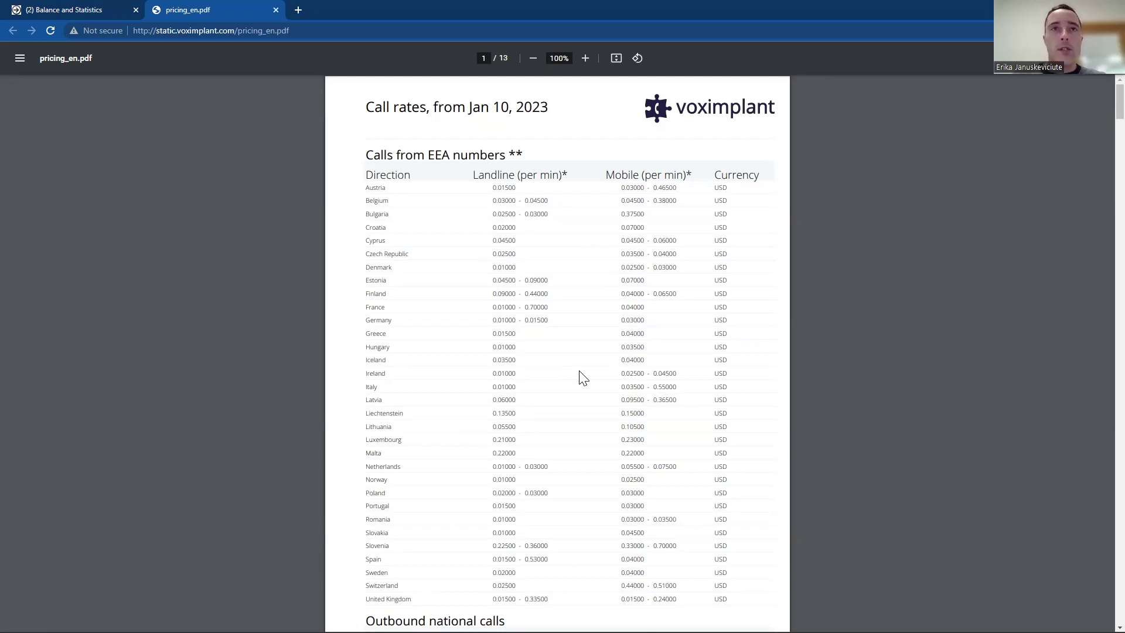
Step: Go back to the telephony overview, look at the Cloud PBX SIP connector details and close them
{"action": "left_click", "coordinate": [98, 8]}
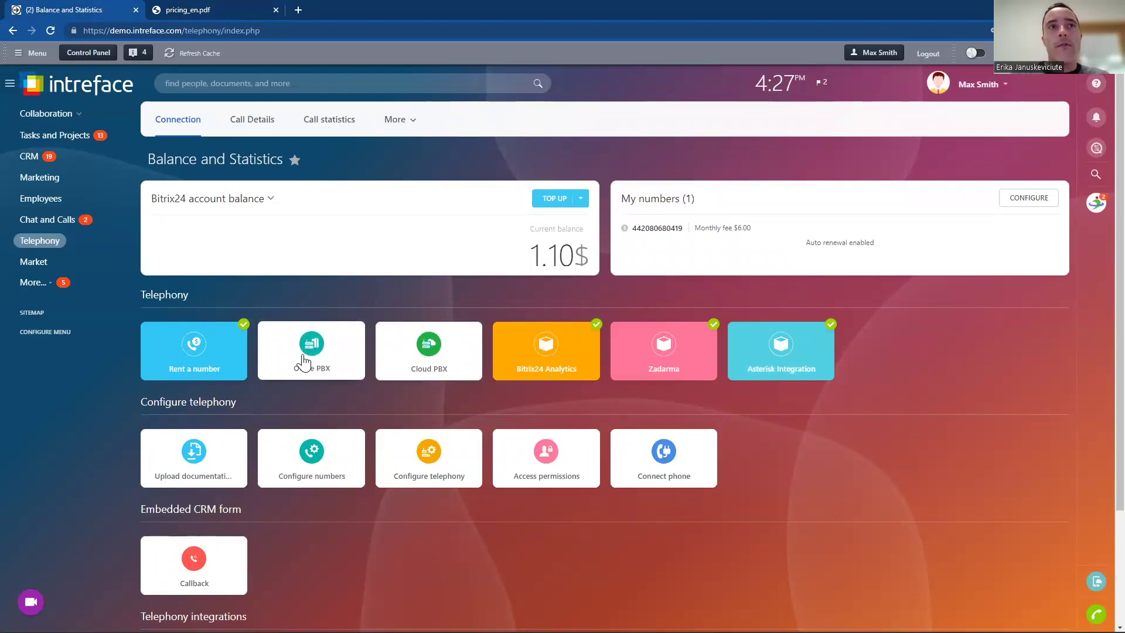
{"action": "left_click", "coordinate": [425, 356]}
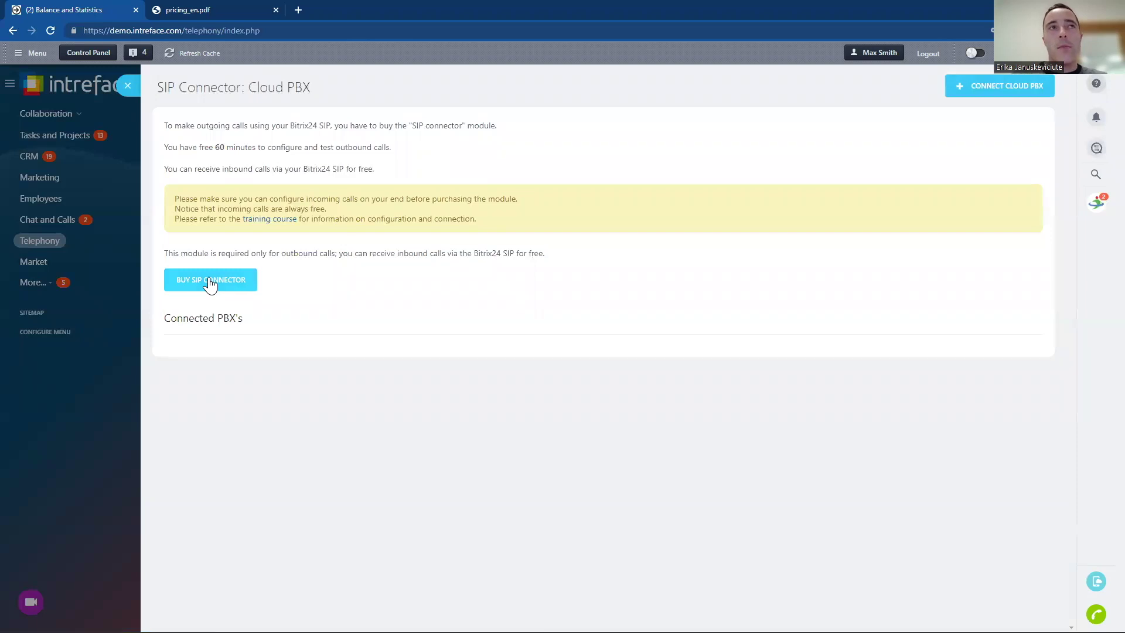
{"action": "left_click", "coordinate": [127, 85]}
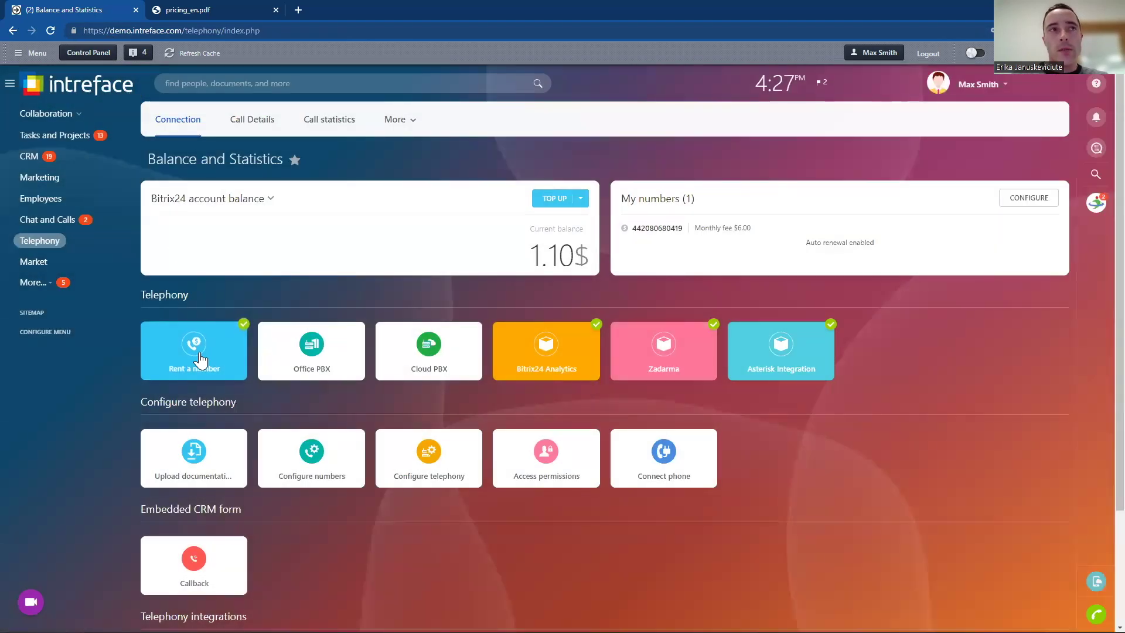
Step: Start renting a phone number and choose UK as its country
{"action": "left_click", "coordinate": [200, 358]}
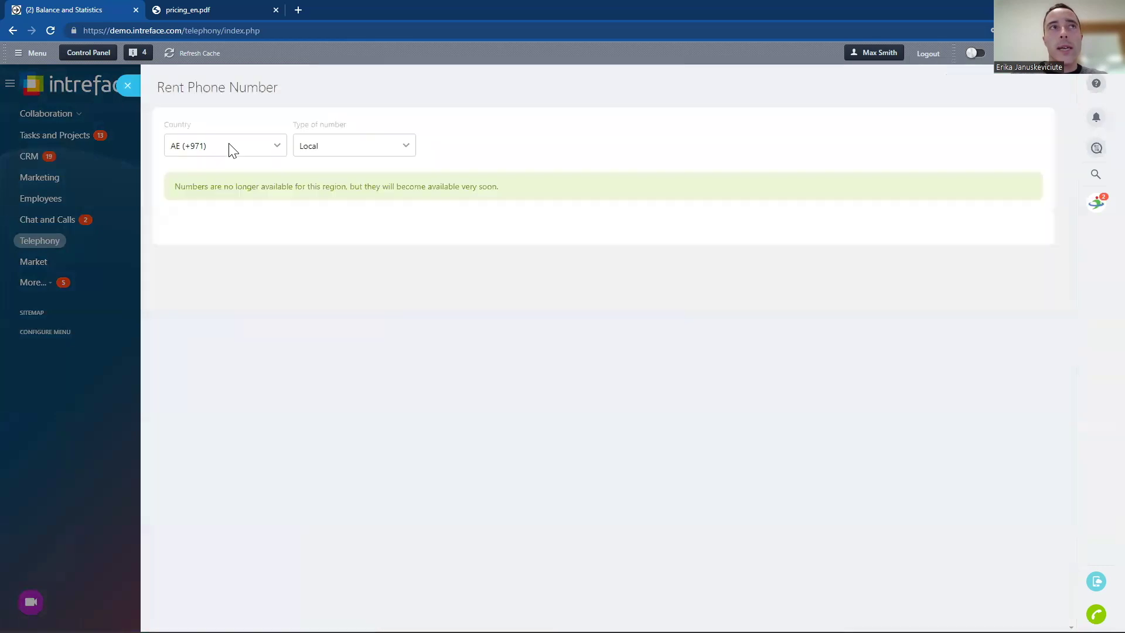
{"action": "left_click", "coordinate": [230, 145]}
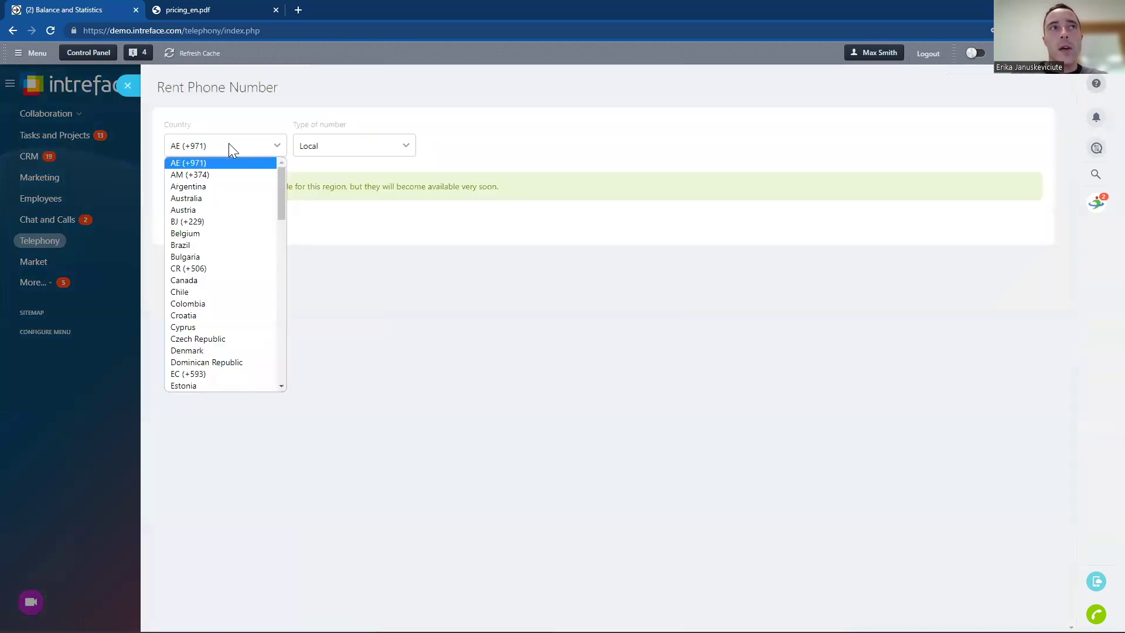
{"action": "left_click_drag", "start_coordinate": [280, 210], "coordinate": [277, 381]}
{"action": "left_click", "coordinate": [237, 335]}
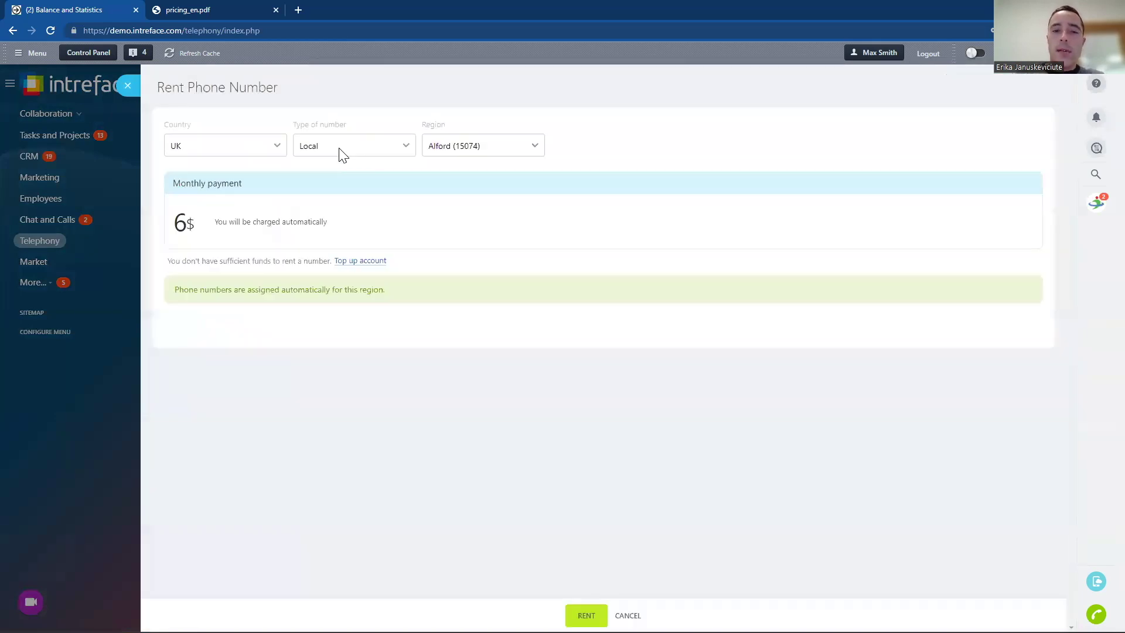
Step: Check the Mobiles number type for the UK rental, and set the type back to Local
{"action": "left_click", "coordinate": [342, 154]}
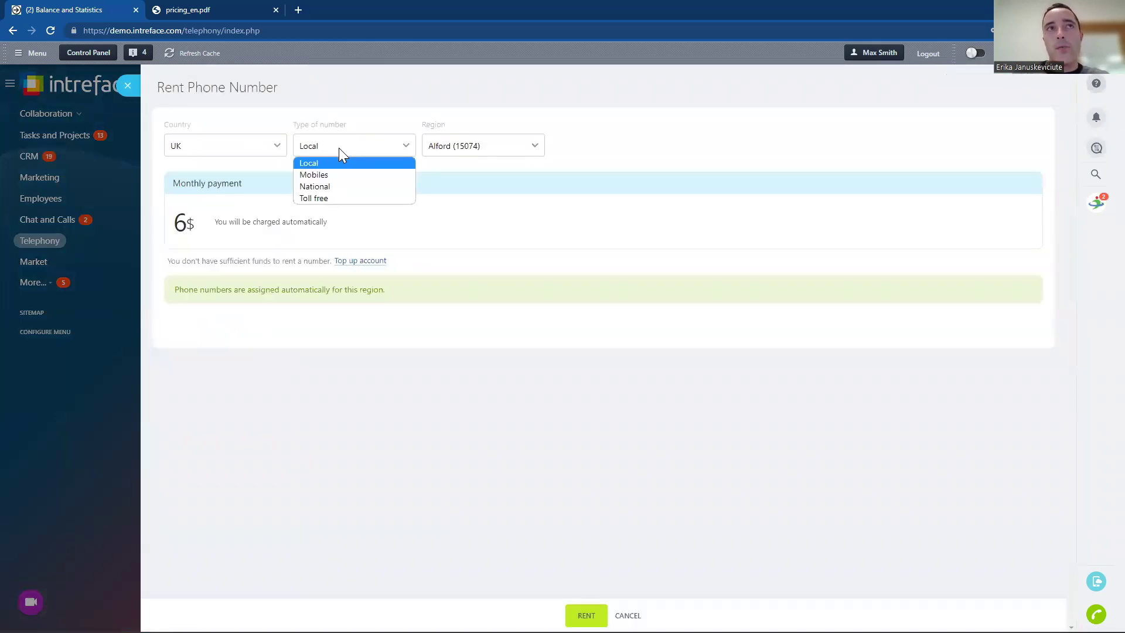
{"action": "left_click", "coordinate": [329, 175]}
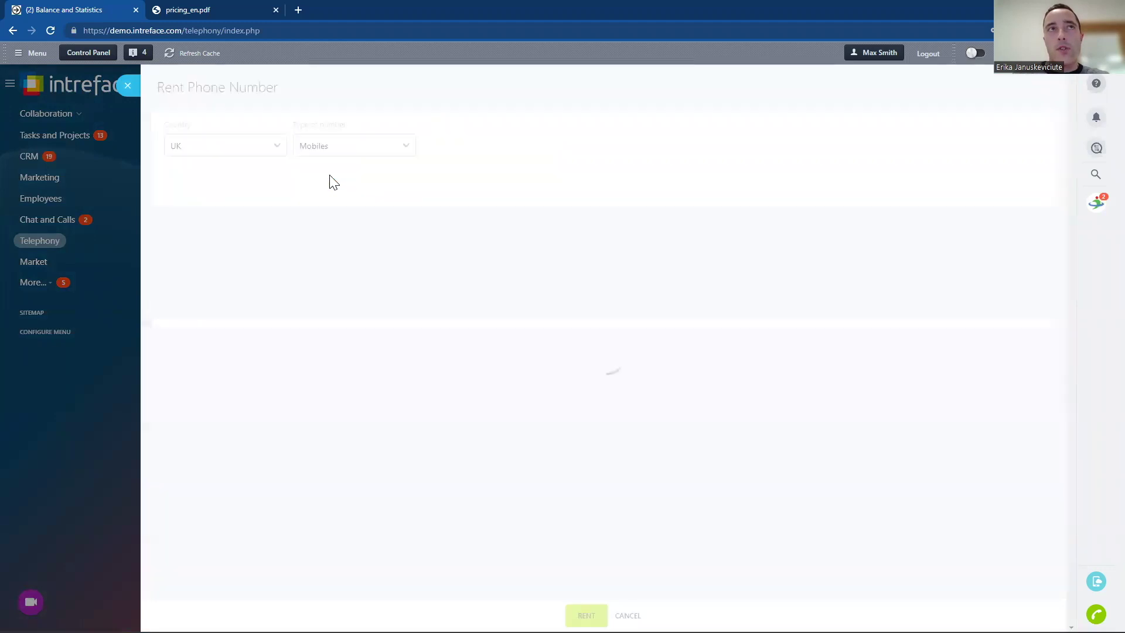
{"action": "left_click", "coordinate": [331, 153]}
{"action": "left_click", "coordinate": [331, 163]}
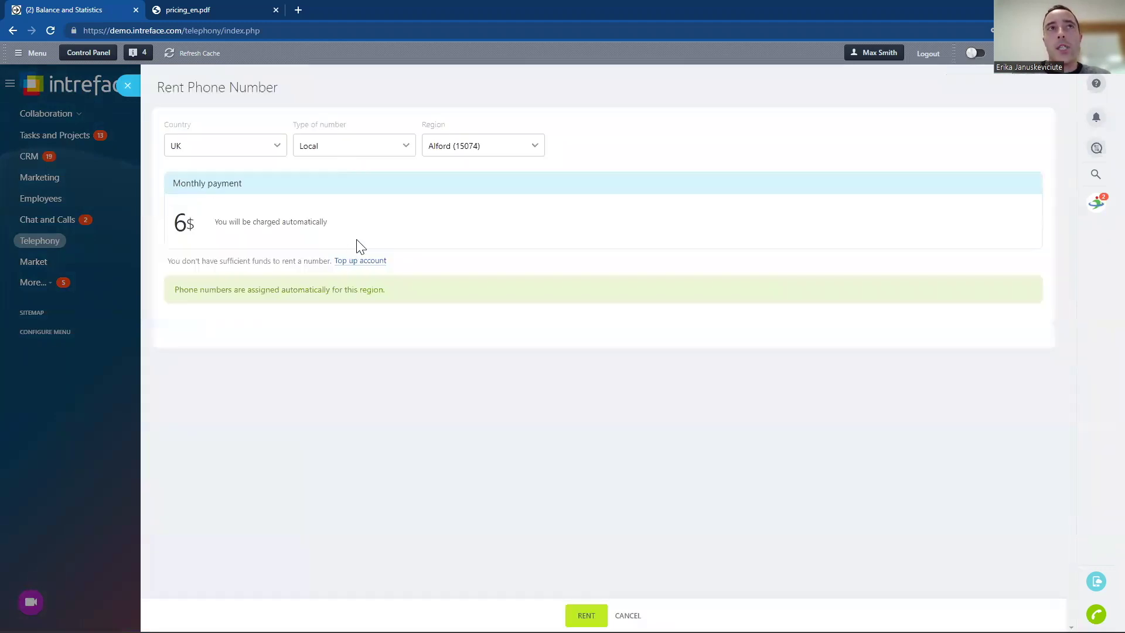
{"action": "mouse_move", "coordinate": [336, 234]}
{"action": "left_mouse_down"}
{"action": "mouse_move", "coordinate": [172, 222]}
{"action": "mouse_move", "coordinate": [326, 233]}
{"action": "left_mouse_up"}
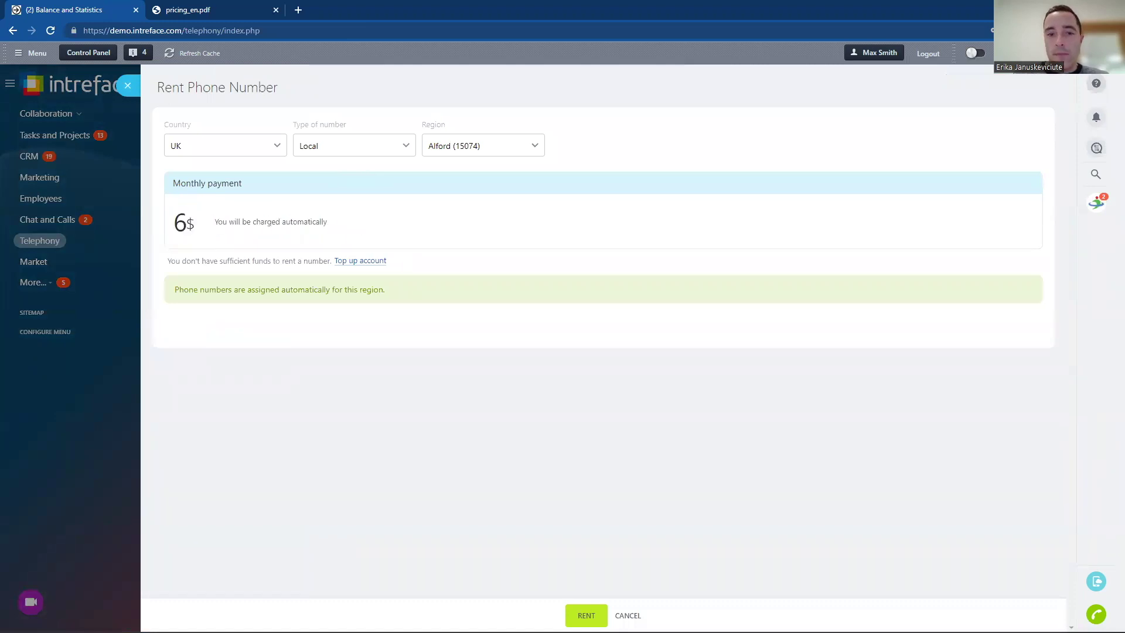
Step: Close the phone number rental form and switch to the presentation's Integrations slide
{"action": "left_click", "coordinate": [126, 89]}
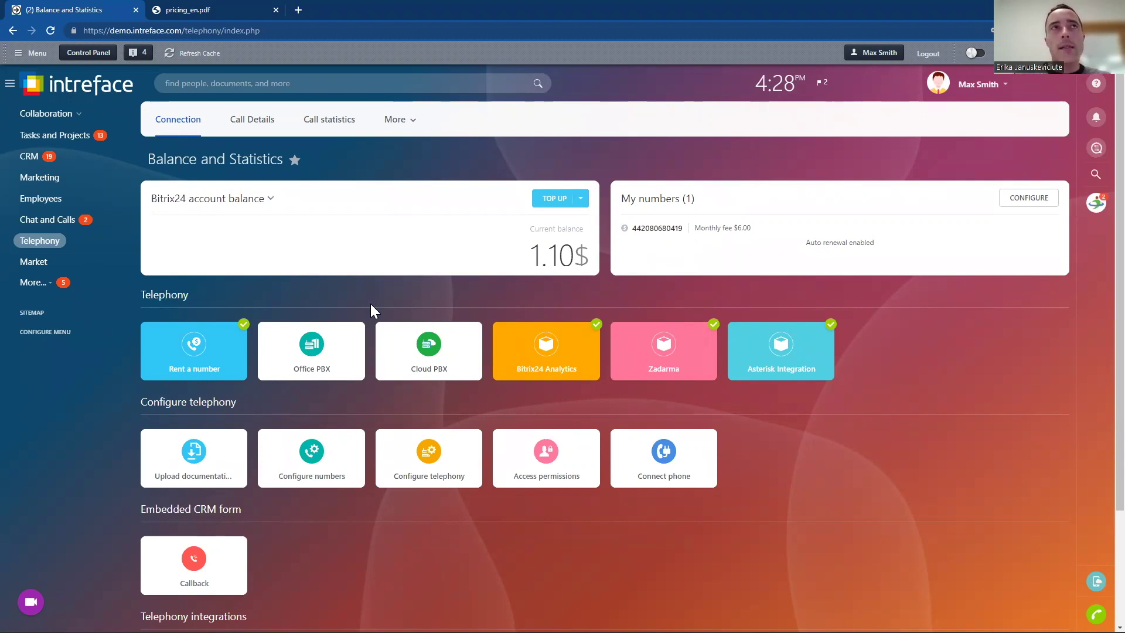
{"action": "key", "text": "alt+Tab"}
{"action": "left_click", "coordinate": [1012, 252]}
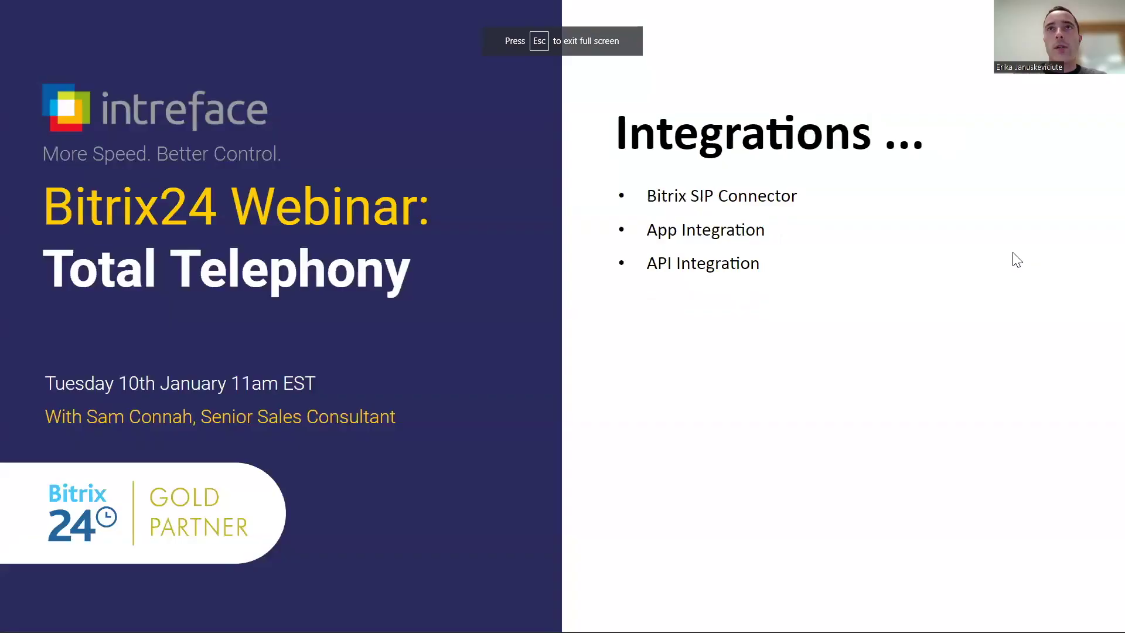
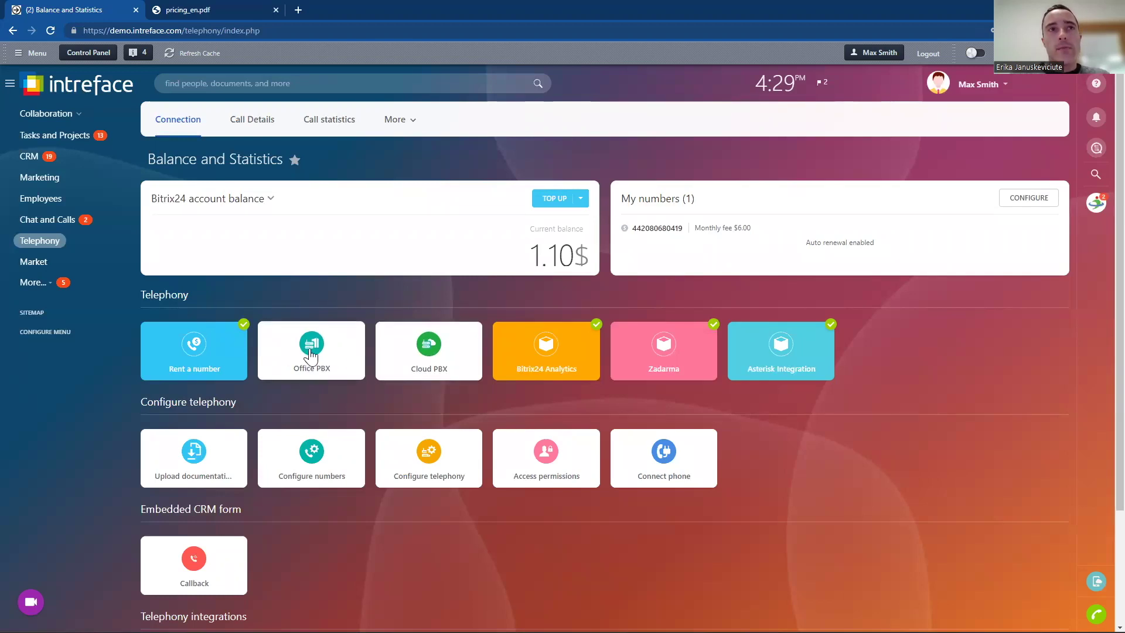
Step: Return to the telephony overview in the browser, view the fields for connecting a Cloud PBX, and close that form
{"action": "left_click", "coordinate": [410, 360]}
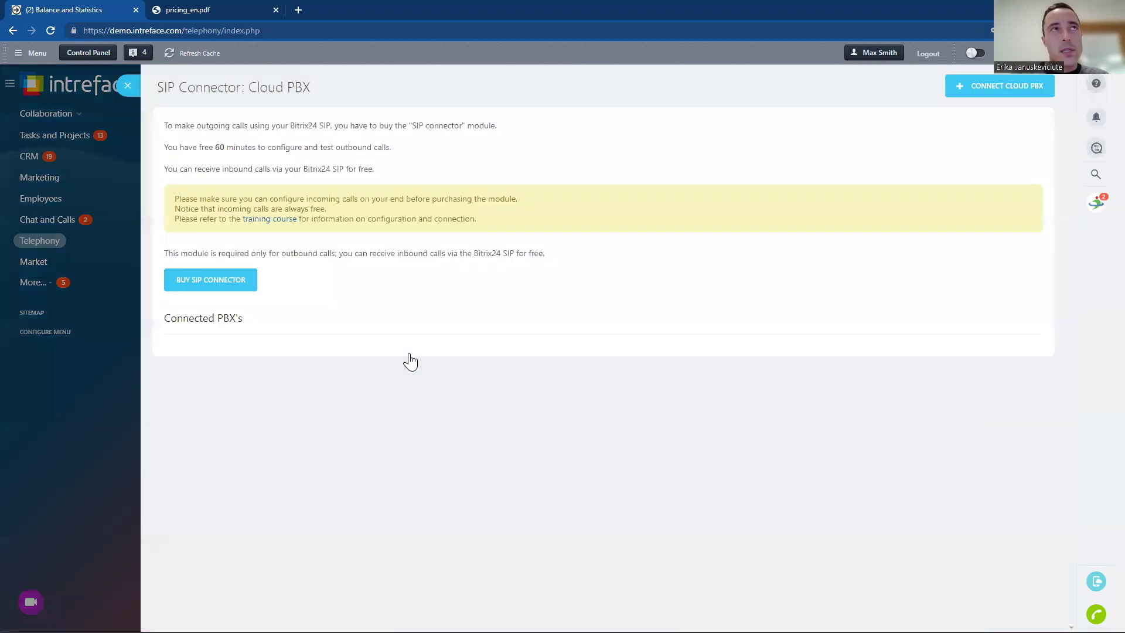
{"action": "left_click", "coordinate": [968, 91]}
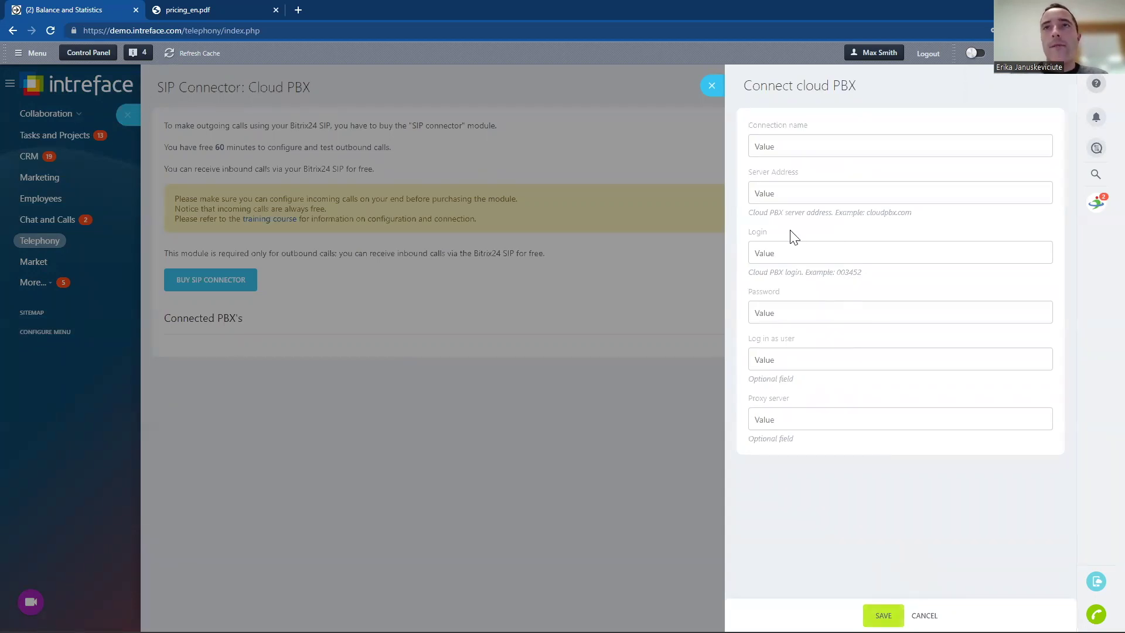
{"action": "left_click", "coordinate": [713, 87]}
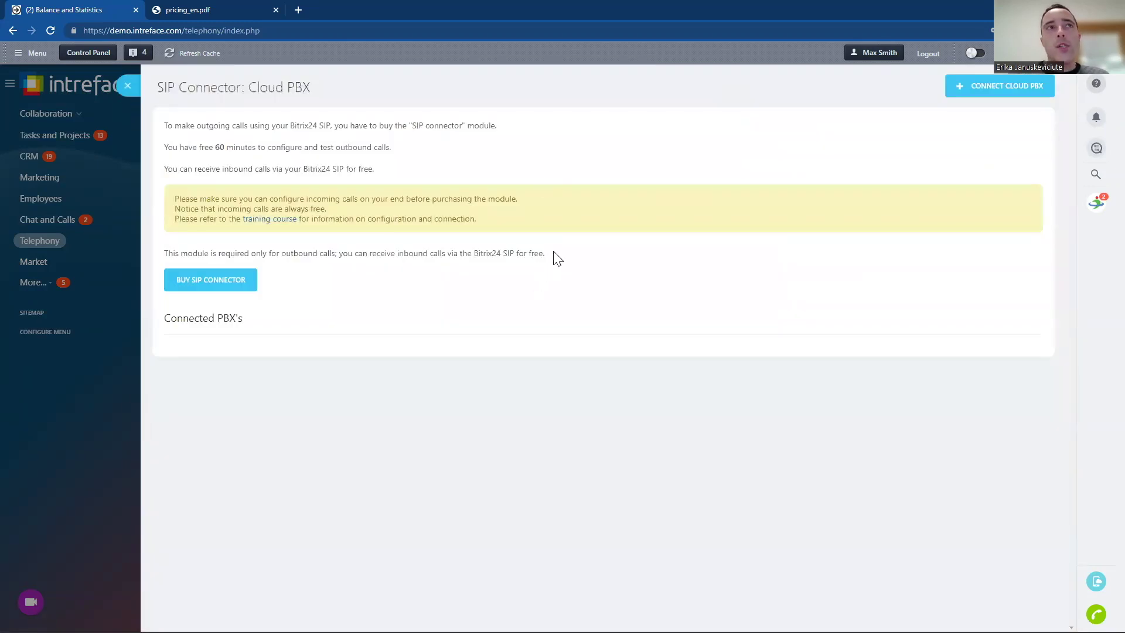
Step: Highlight the free 60 minutes note, view and cancel the SIP connector purchase confirmation, and leave the Cloud PBX page
{"action": "left_click_drag", "start_coordinate": [392, 148], "coordinate": [195, 151]}
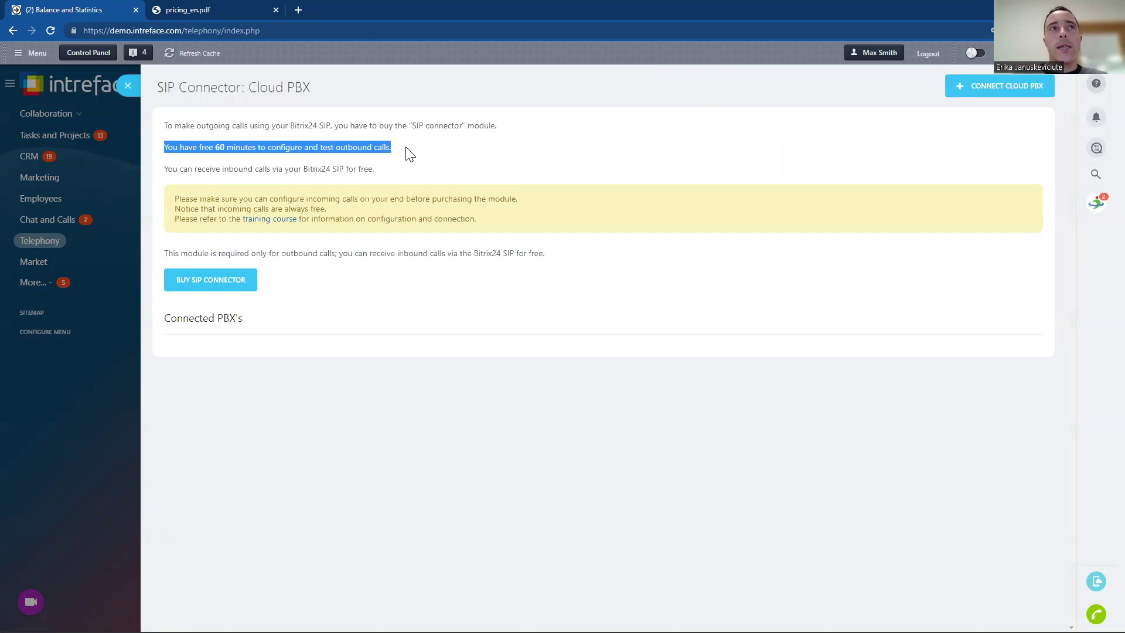
{"action": "left_click", "coordinate": [204, 287]}
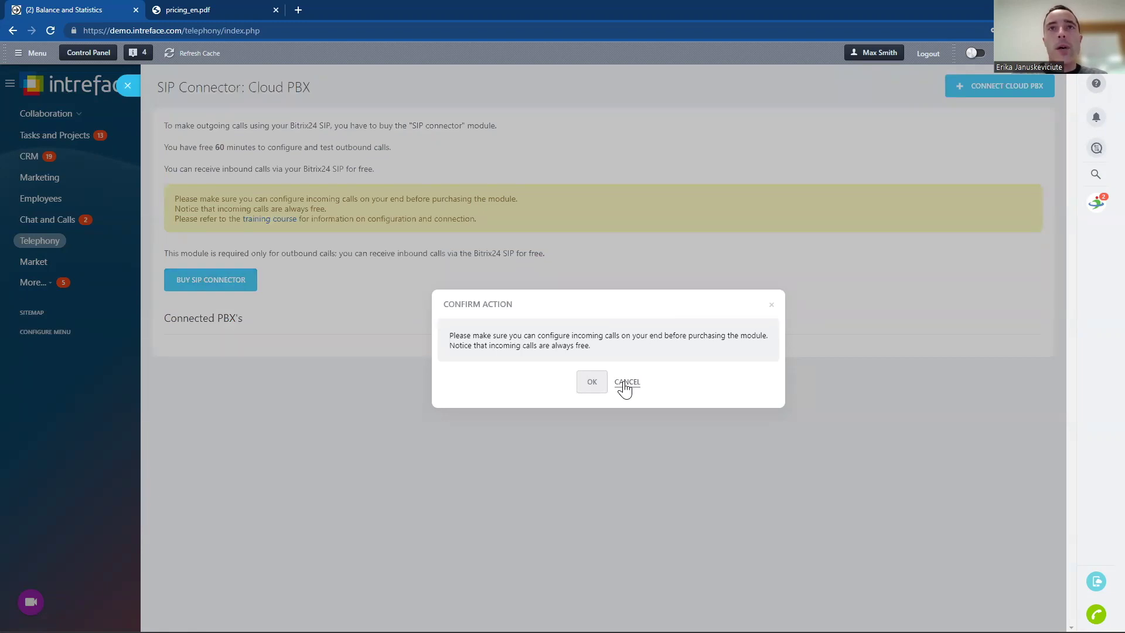
{"action": "left_click", "coordinate": [624, 385]}
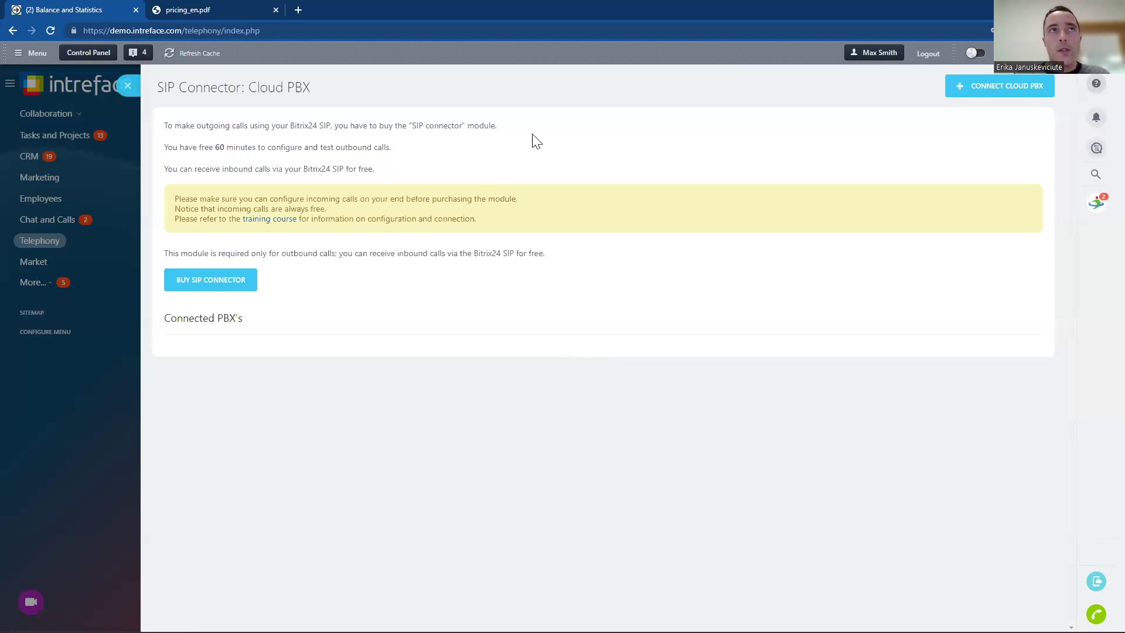
{"action": "left_click", "coordinate": [127, 86]}
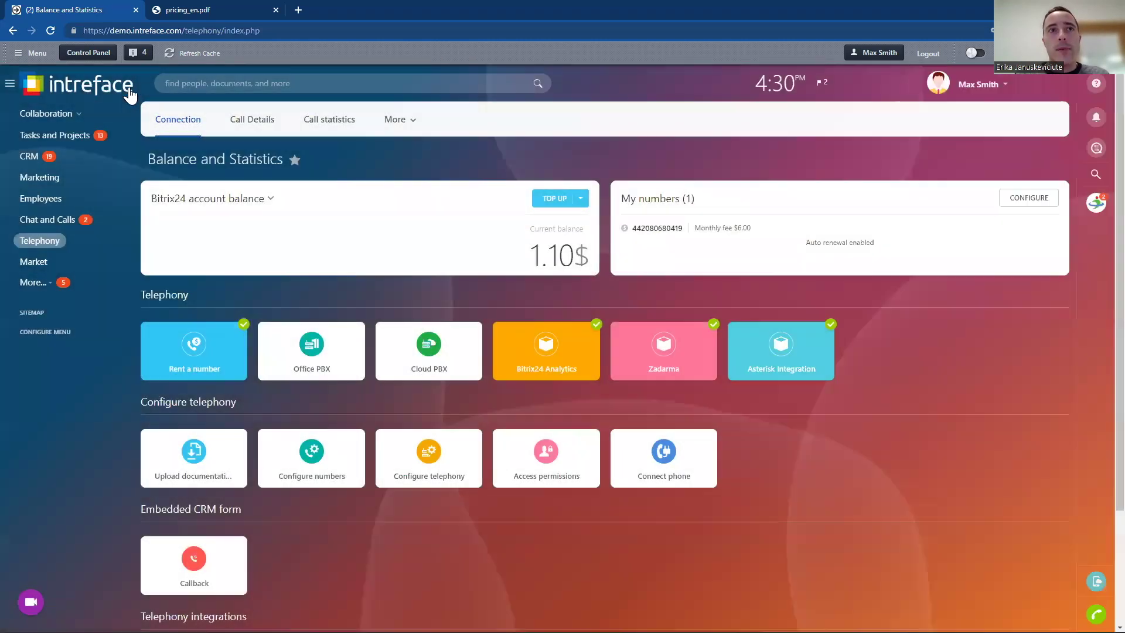
Step: View the fields for connecting an Office PBX, and return to the telephony overview
{"action": "left_click", "coordinate": [304, 363]}
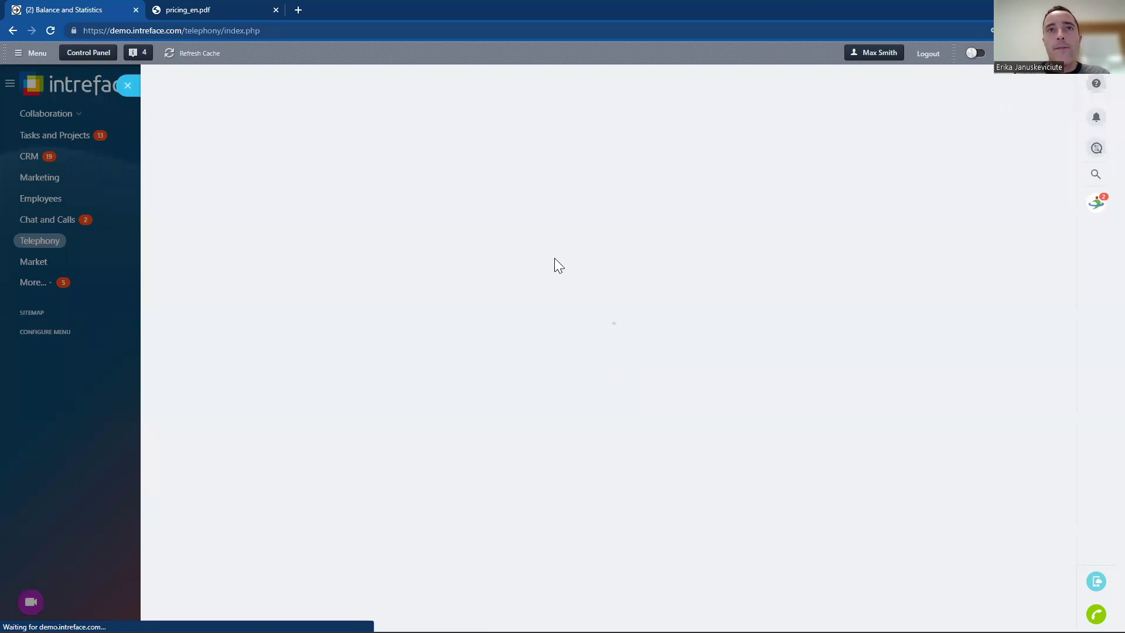
{"action": "left_click", "coordinate": [984, 93]}
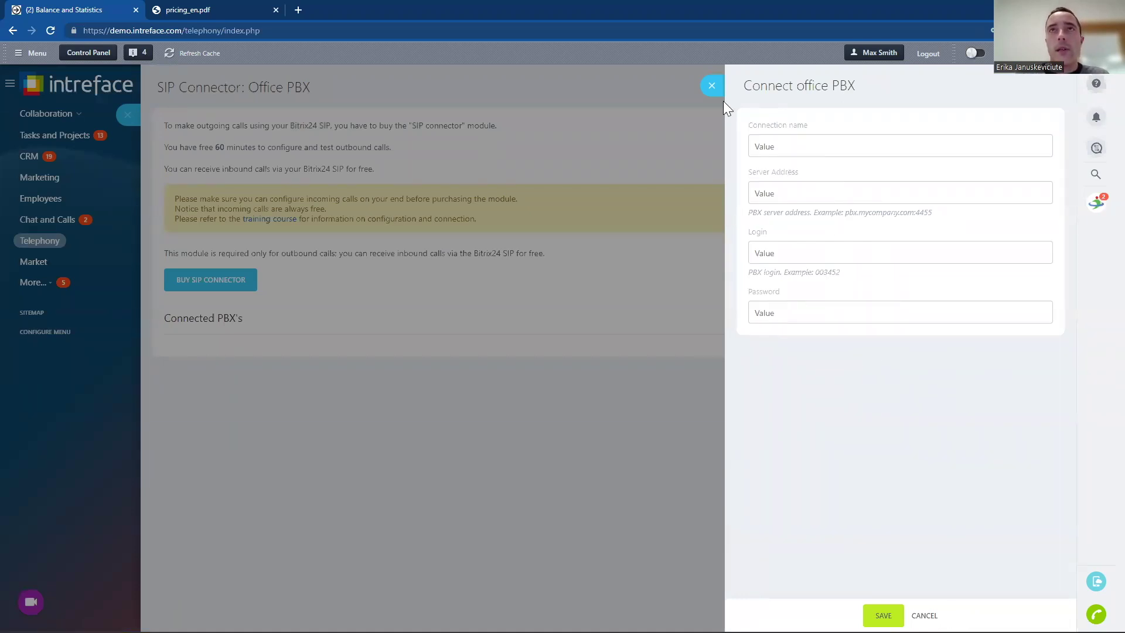
{"action": "left_click", "coordinate": [711, 88]}
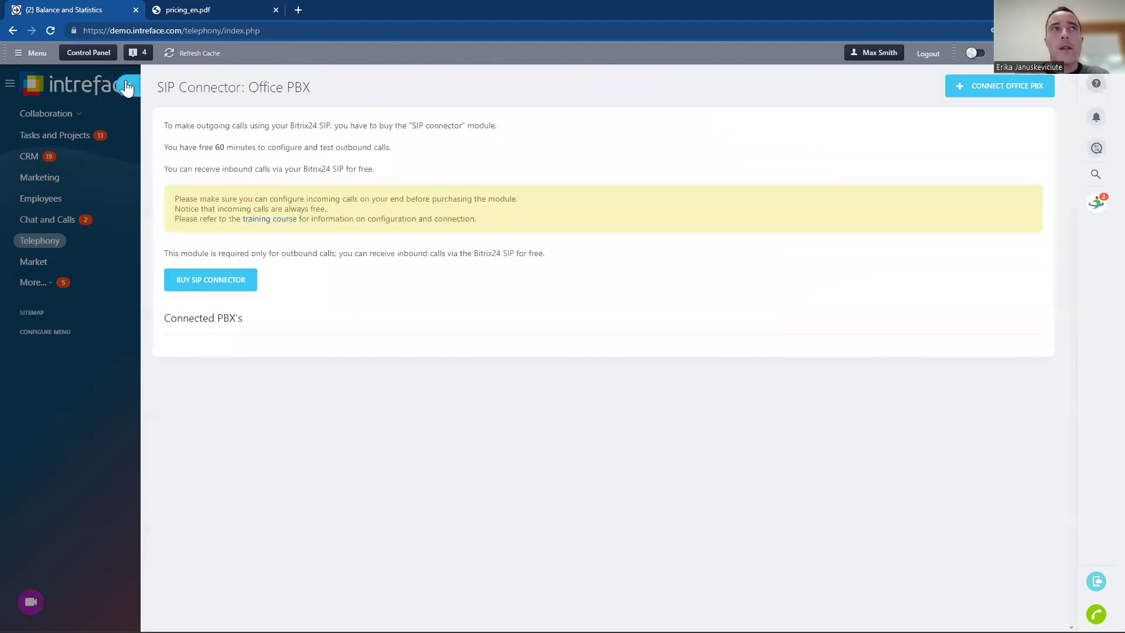
{"action": "left_click", "coordinate": [126, 88]}
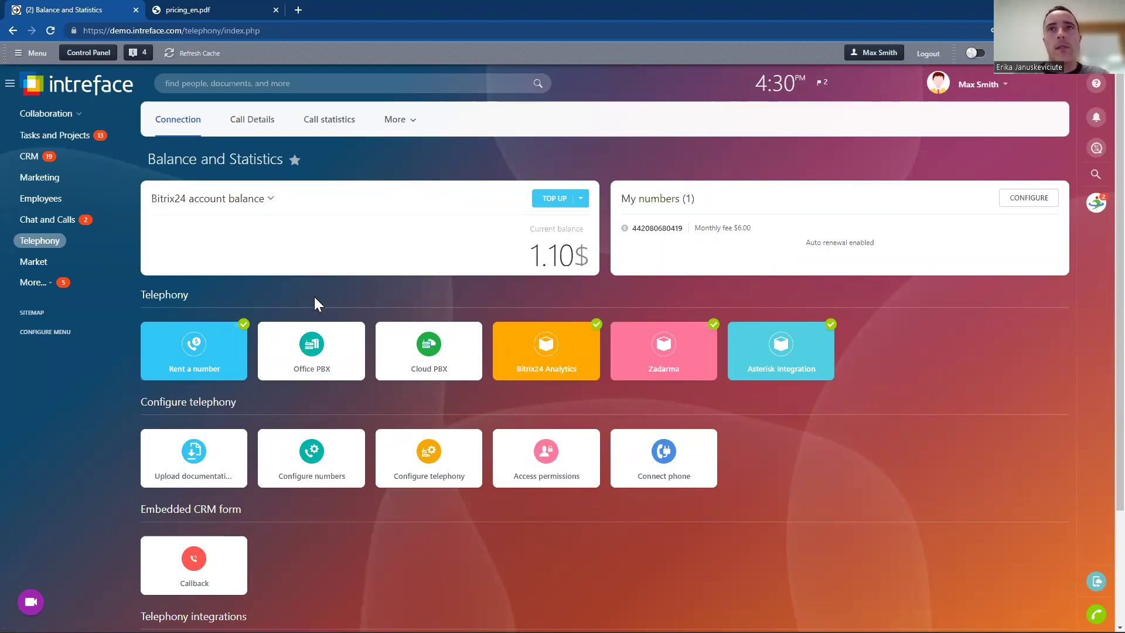
Step: Open the full list of telephony integration apps in the marketplace and load the remaining apps
{"action": "left_click_drag", "start_coordinate": [1097, 355], "coordinate": [1097, 486]}
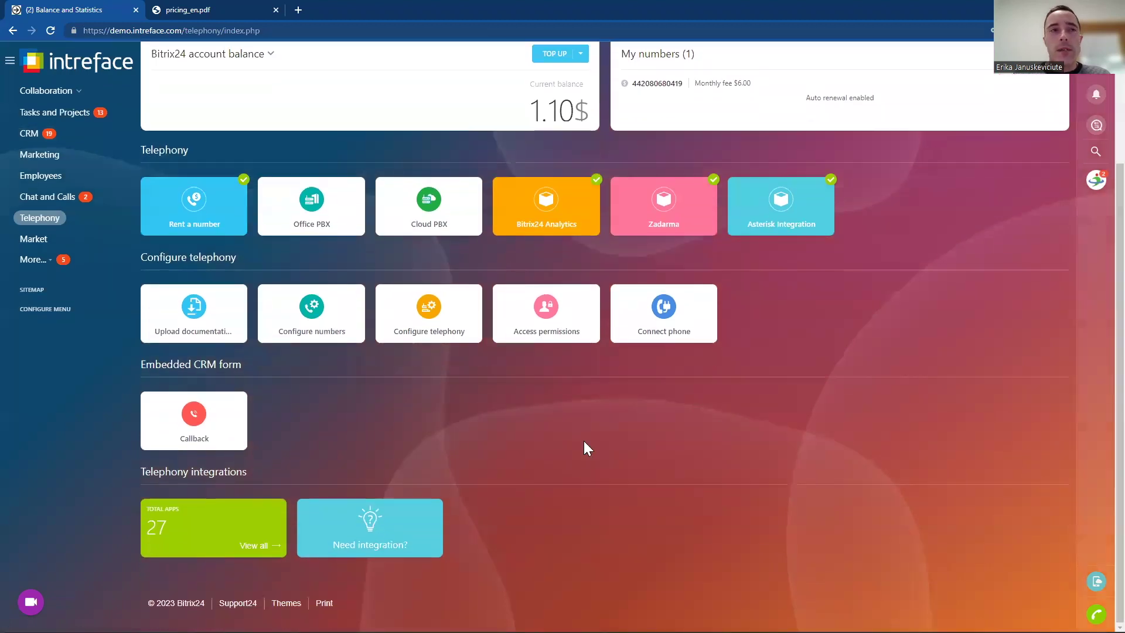
{"action": "left_click", "coordinate": [173, 534]}
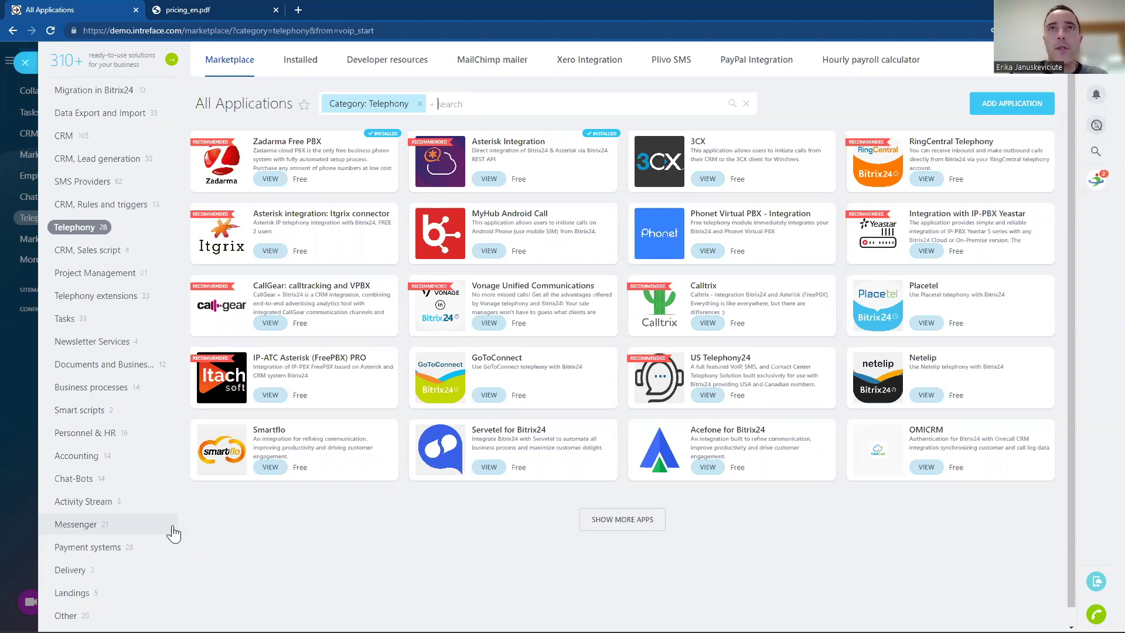
{"action": "left_click", "coordinate": [610, 526]}
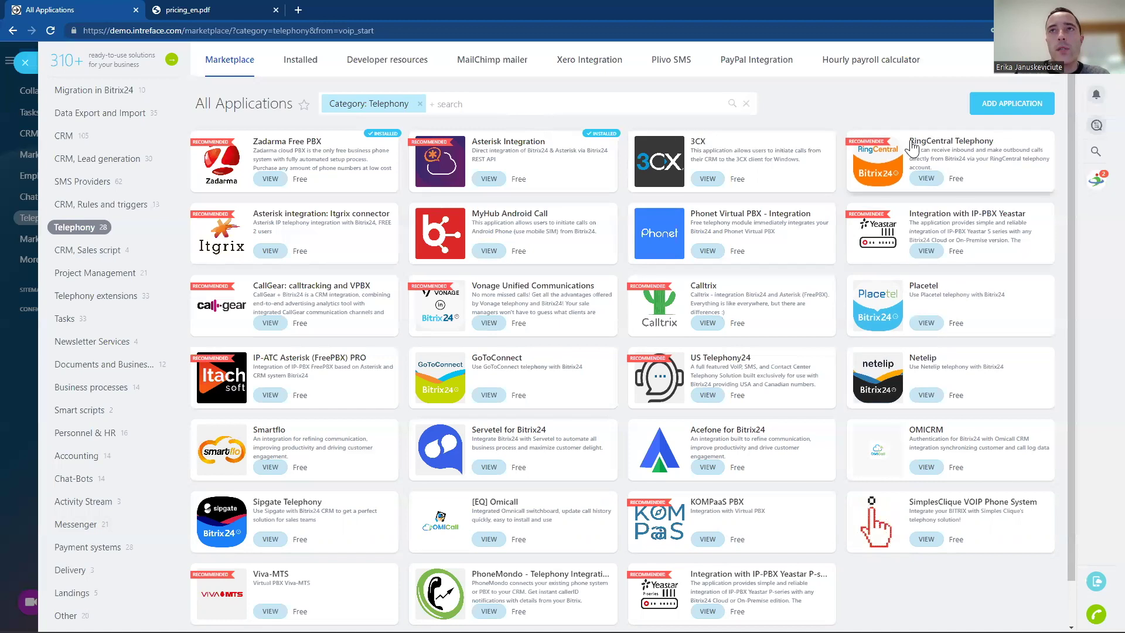
Step: Review the RingCentral Telephony app's description, highlighting the trial note and the supported plans, and return to the app list
{"action": "left_click", "coordinate": [925, 178]}
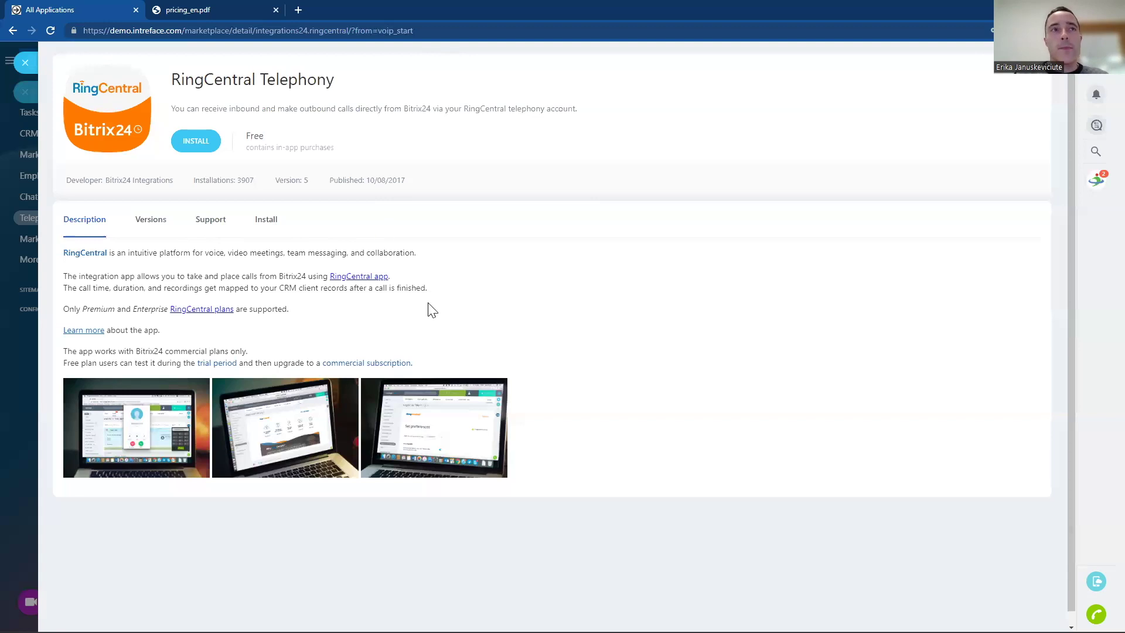
{"action": "left_click_drag", "start_coordinate": [424, 366], "coordinate": [101, 367]}
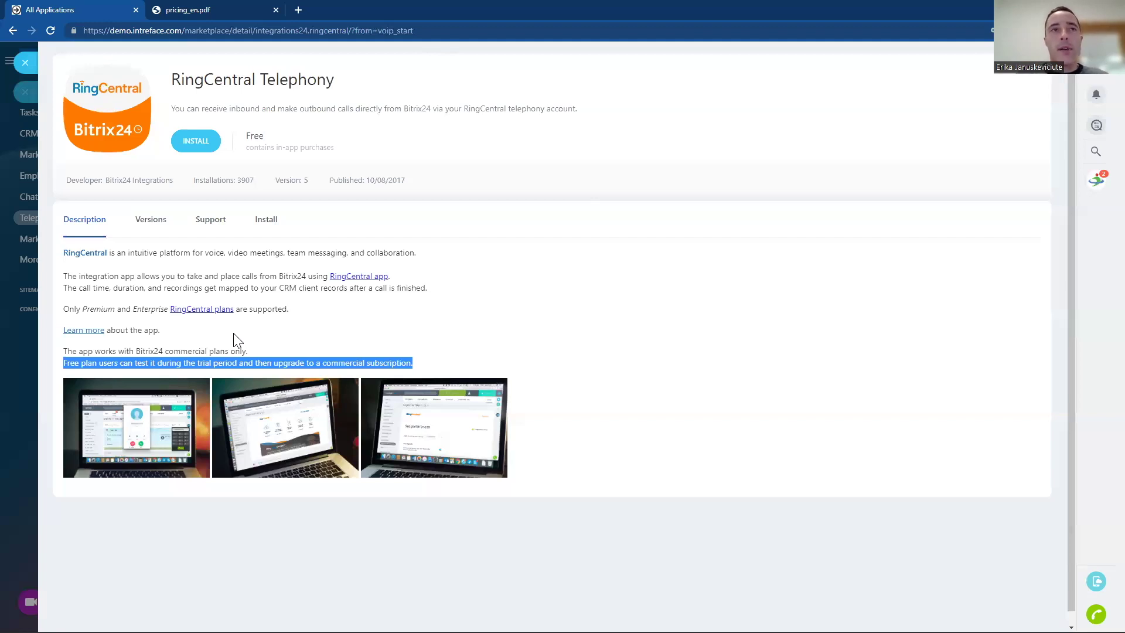
{"action": "left_click", "coordinate": [282, 294]}
{"action": "left_click_drag", "start_coordinate": [293, 311], "coordinate": [68, 310]}
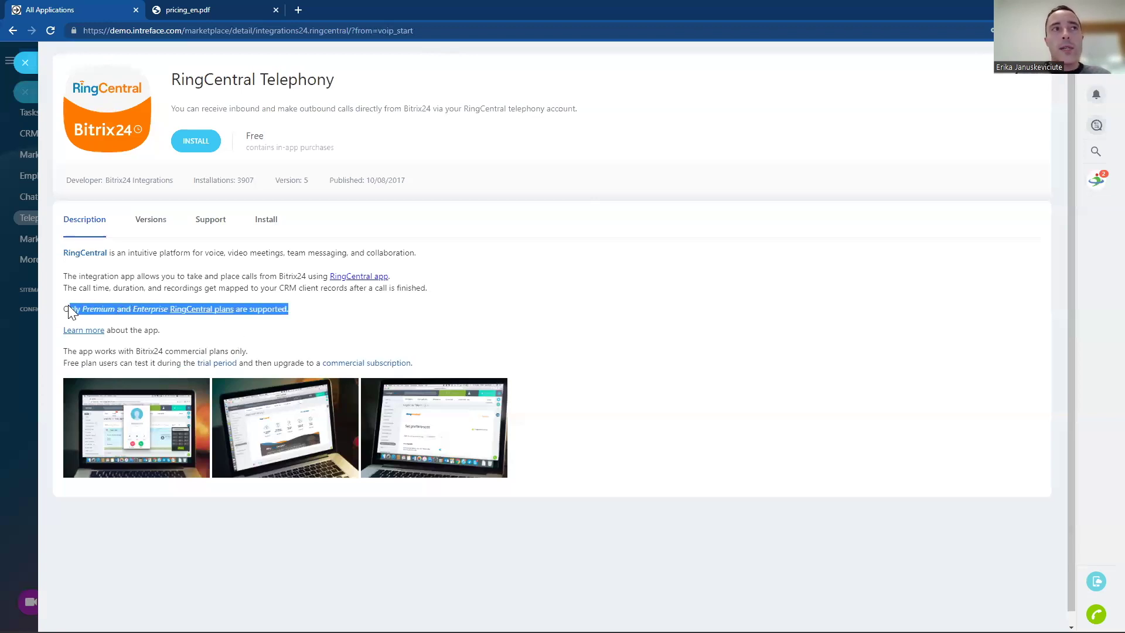
{"action": "left_click", "coordinate": [348, 318]}
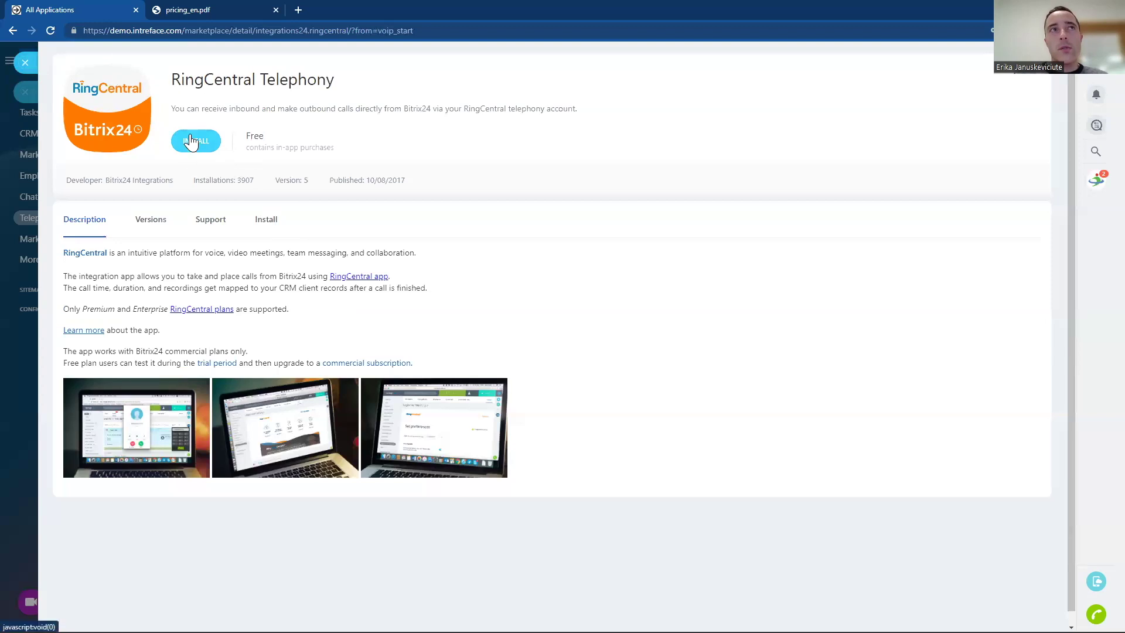
{"action": "left_click", "coordinate": [26, 64]}
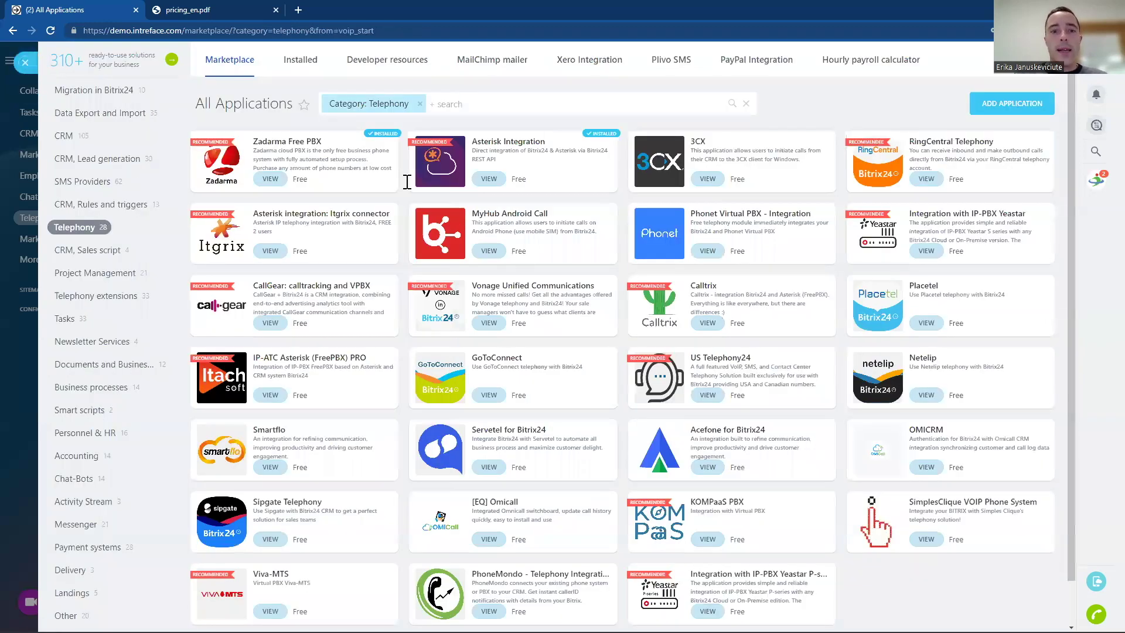
Step: Leave the marketplace and switch to the presentation's Questions slide
{"action": "left_click", "coordinate": [25, 62]}
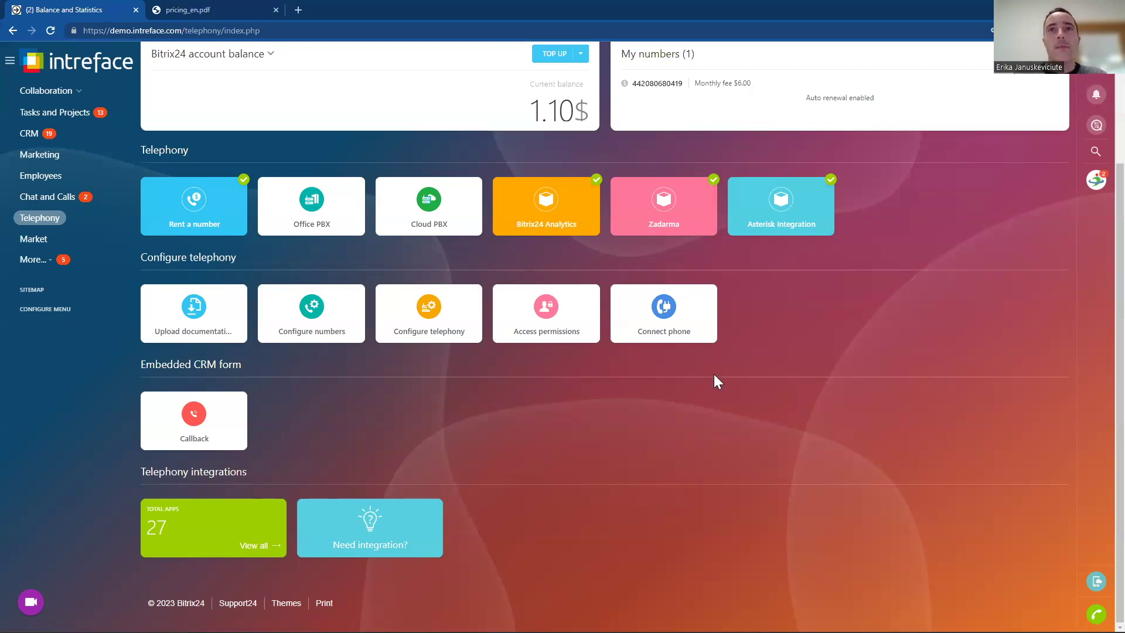
{"action": "scroll", "coordinate": [1096, 413], "scroll_direction": "up", "scroll_amount": 2}
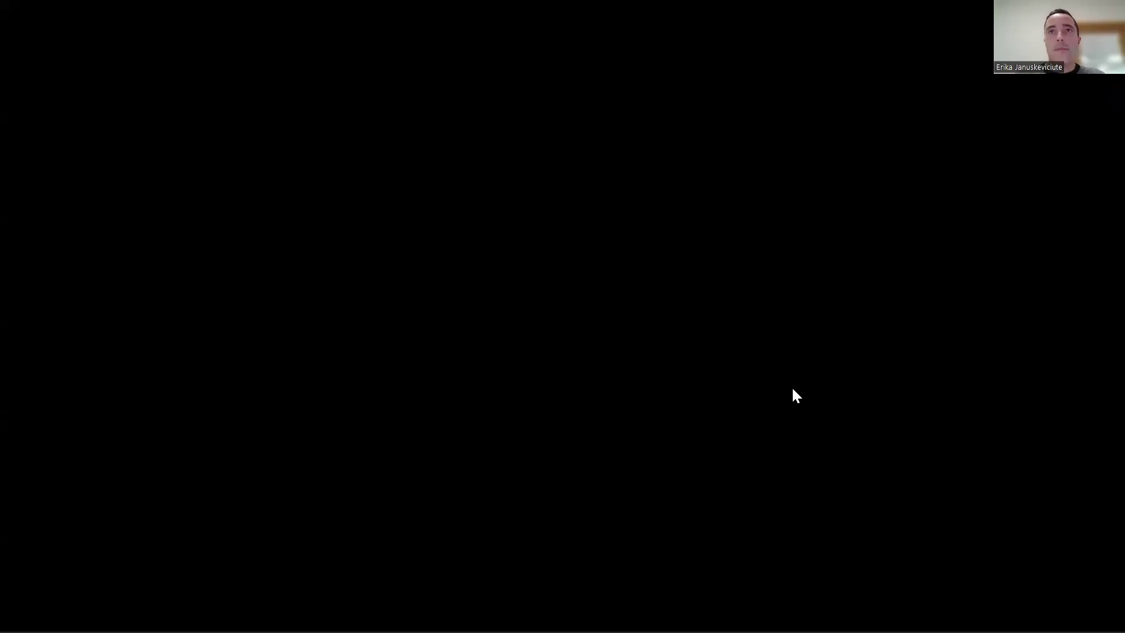
{"action": "key", "text": "Right"}
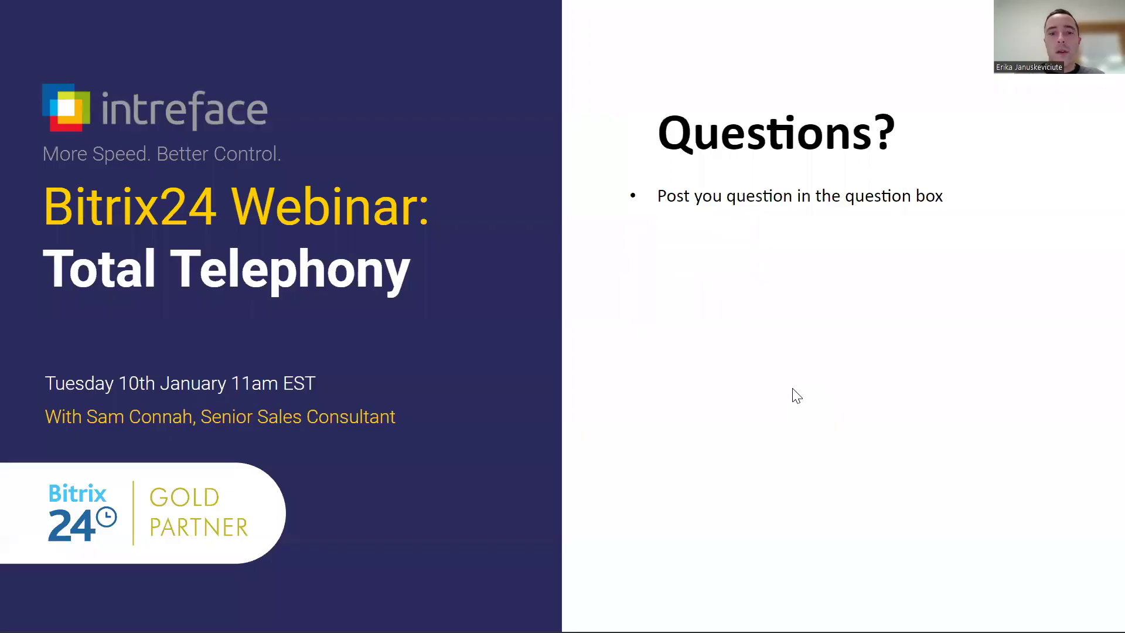
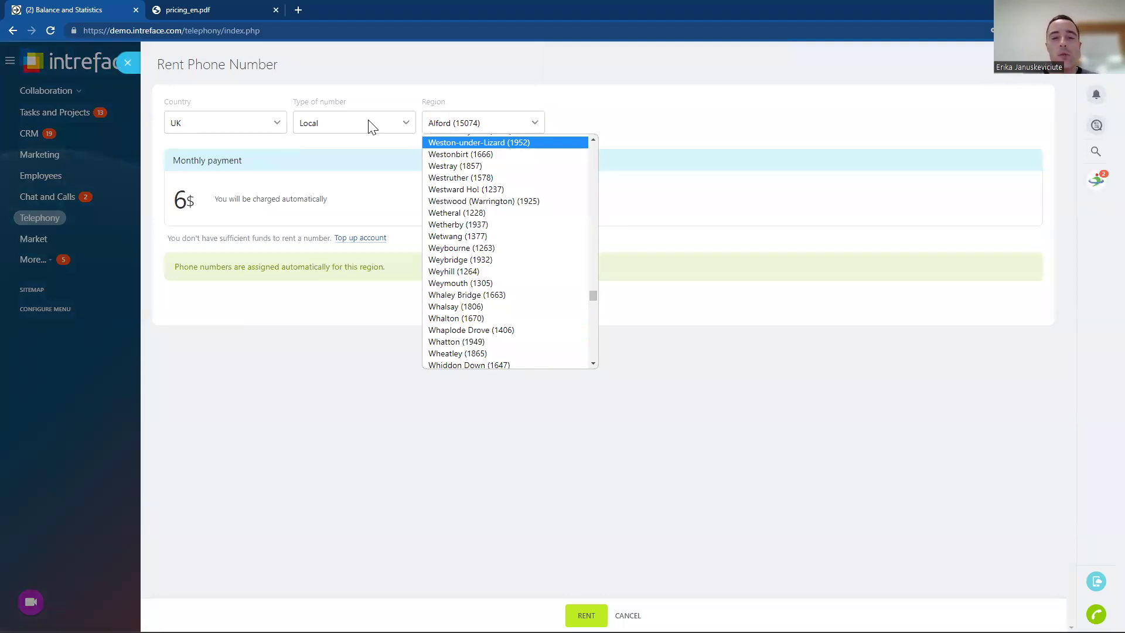
Step: In the UK number rental form, choose the Mobiles type, check its region options, and close the form without renting
{"action": "left_click", "coordinate": [367, 124]}
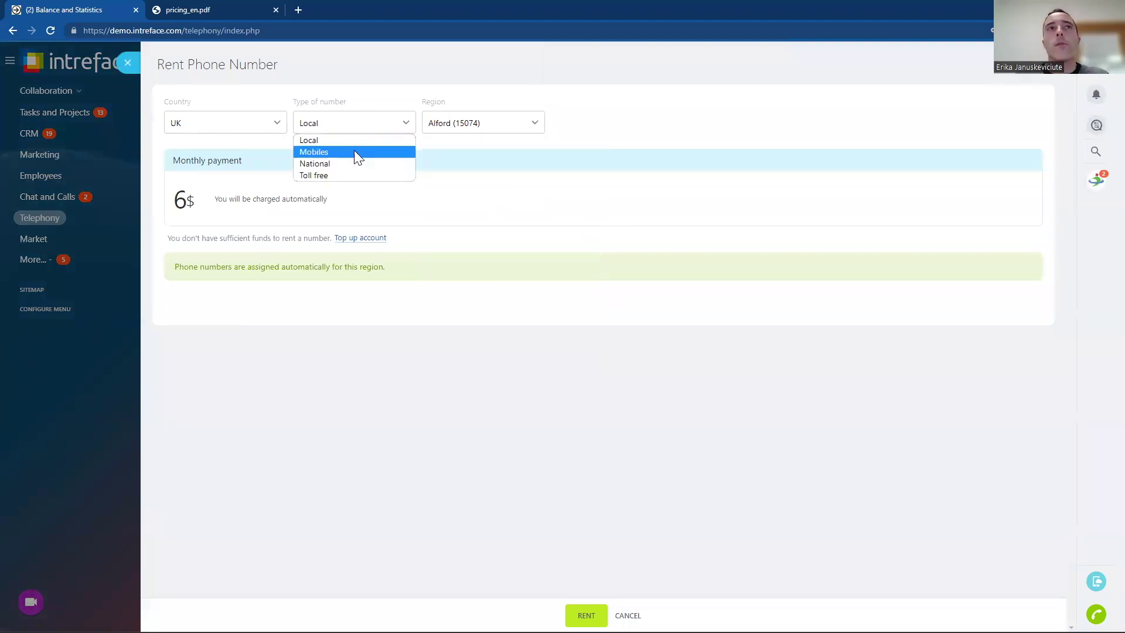
{"action": "left_click", "coordinate": [354, 150]}
{"action": "left_click", "coordinate": [456, 132]}
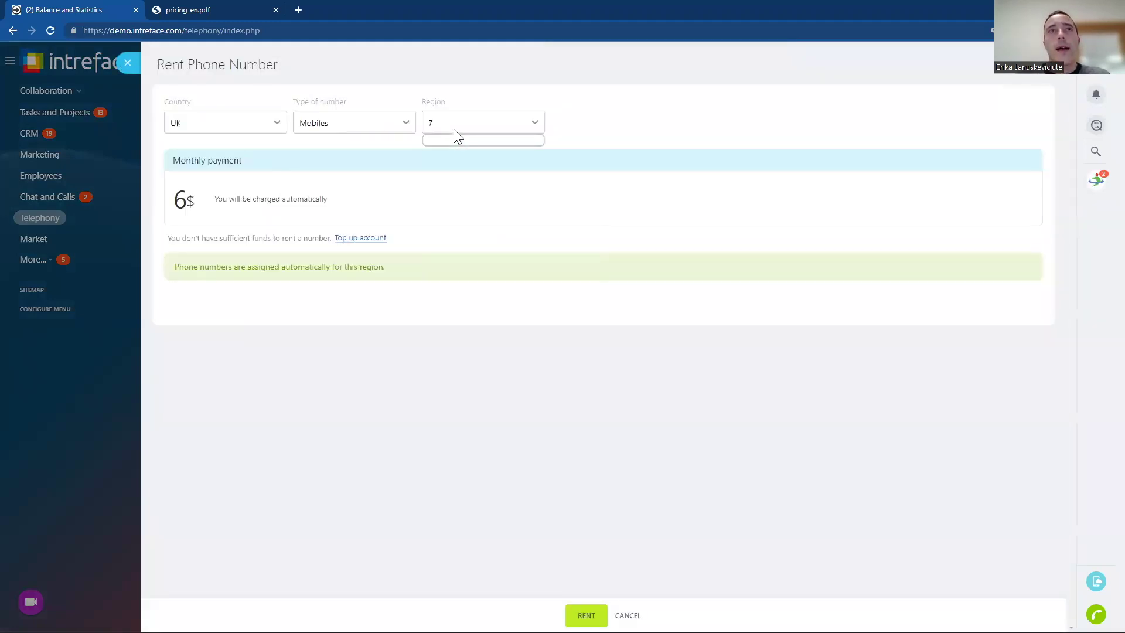
{"action": "left_click", "coordinate": [127, 63]}
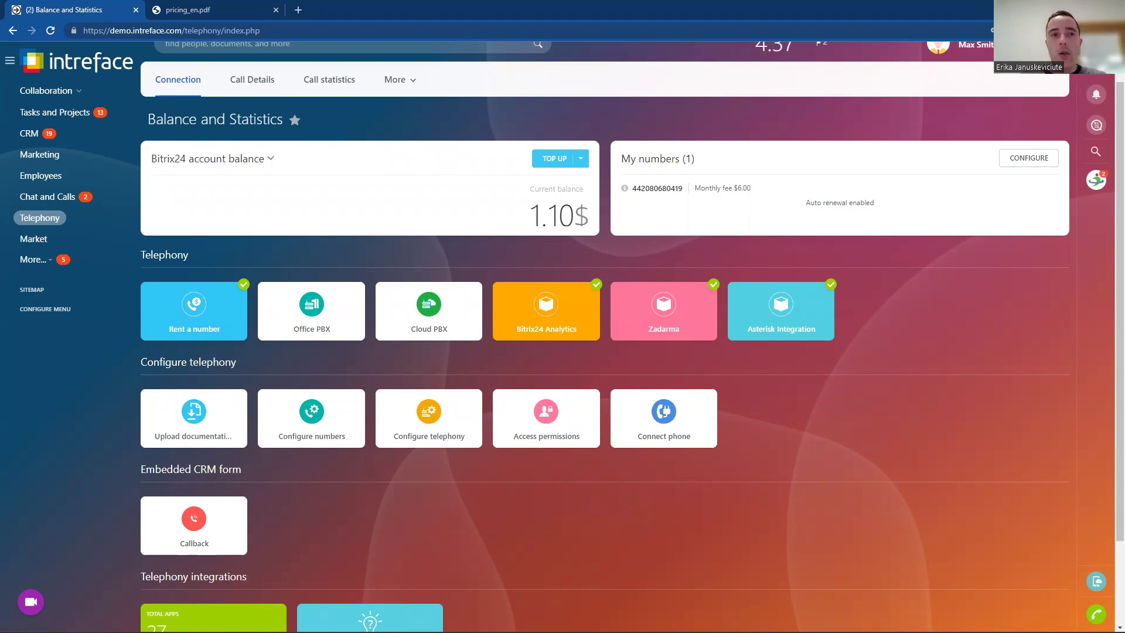
Step: Open the CRM leads list and select all leads in progress
{"action": "left_click", "coordinate": [27, 138]}
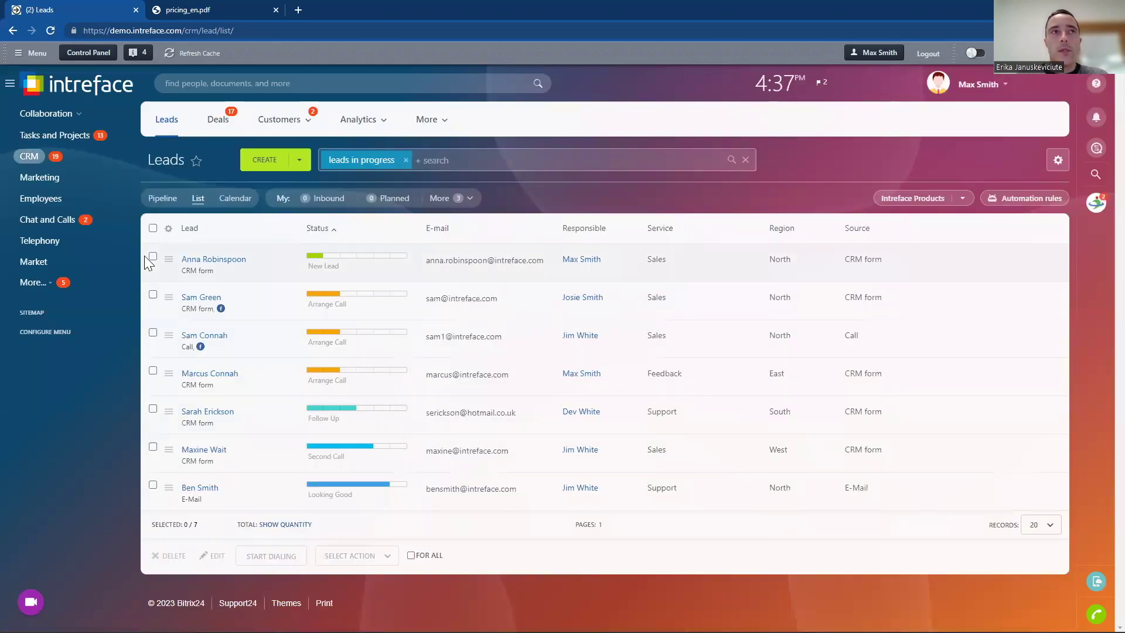
{"action": "left_click", "coordinate": [153, 228]}
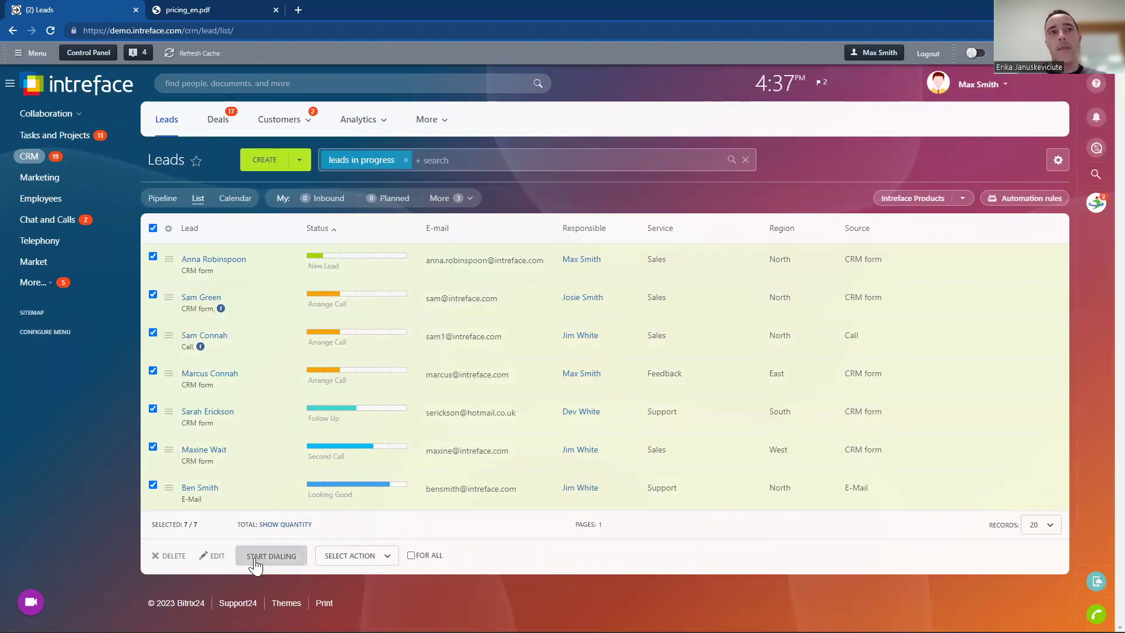
{"action": "left_click_drag", "start_coordinate": [254, 563], "coordinate": [452, 566]}
{"action": "left_click", "coordinate": [454, 564]}
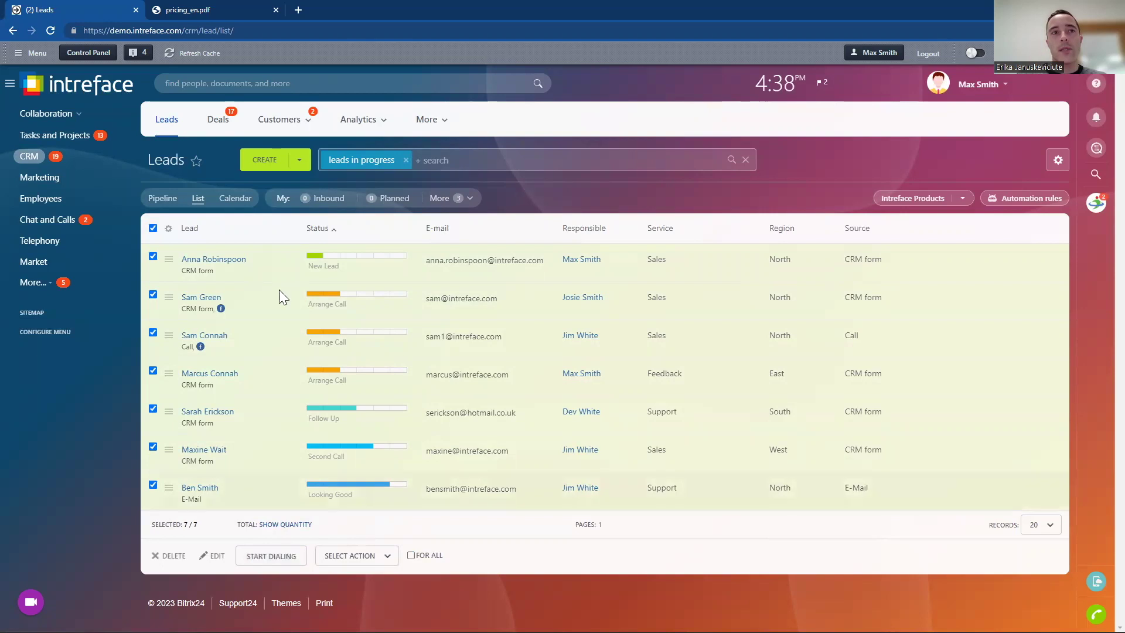
Step: Start dialing the selected leads and try to call the first lead on the cold call list
{"action": "left_click", "coordinate": [265, 555]}
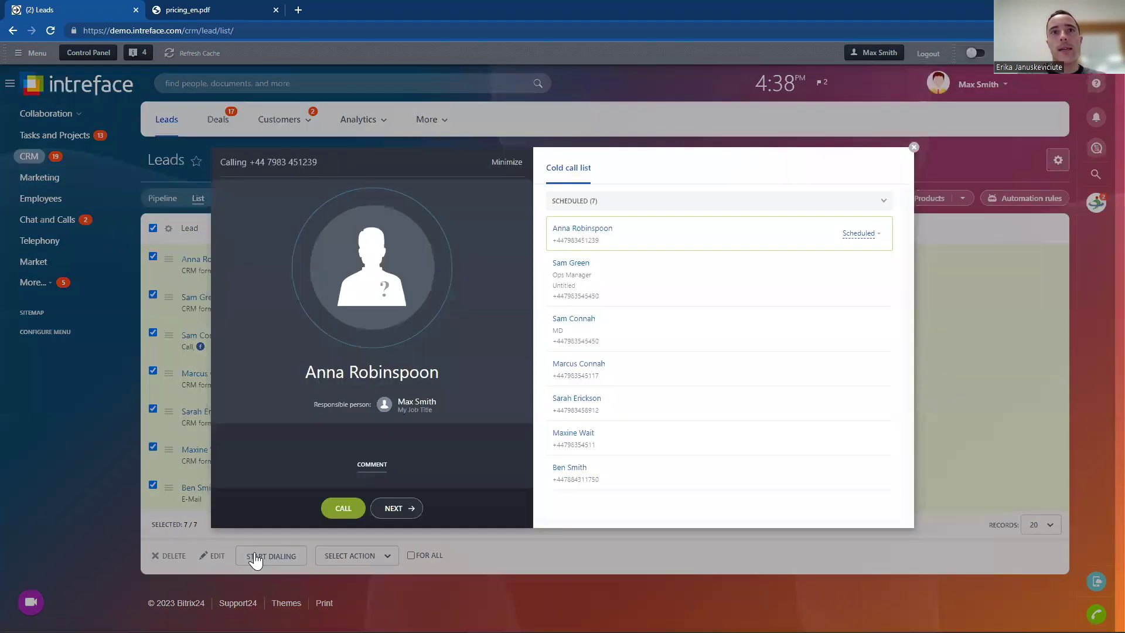
{"action": "left_click", "coordinate": [340, 509]}
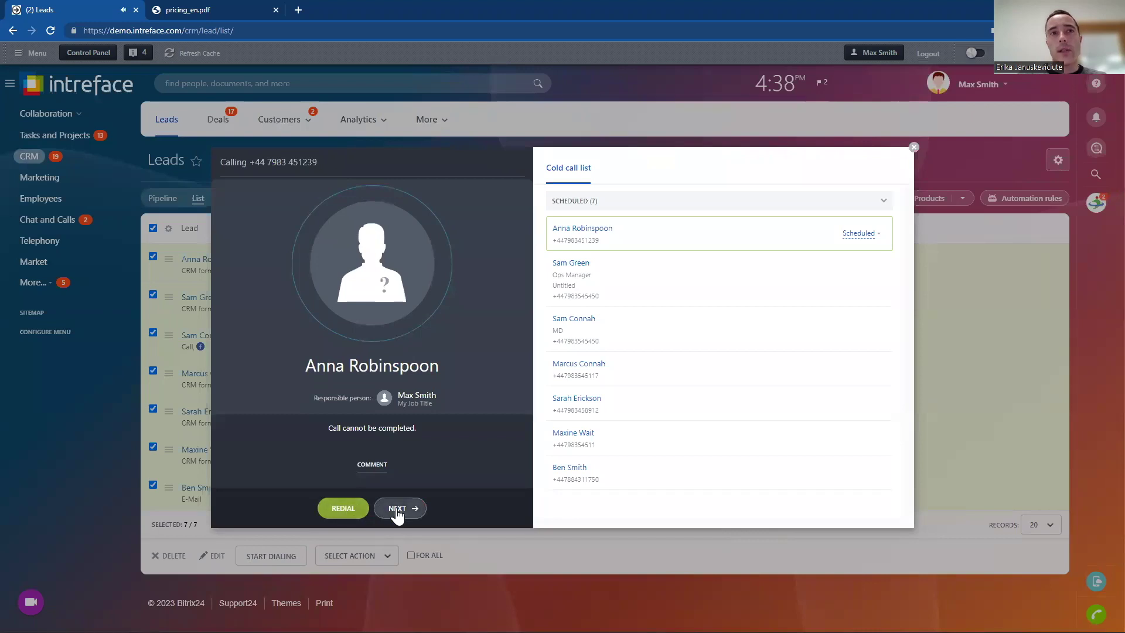
{"action": "left_click_drag", "start_coordinate": [396, 512], "coordinate": [427, 484]}
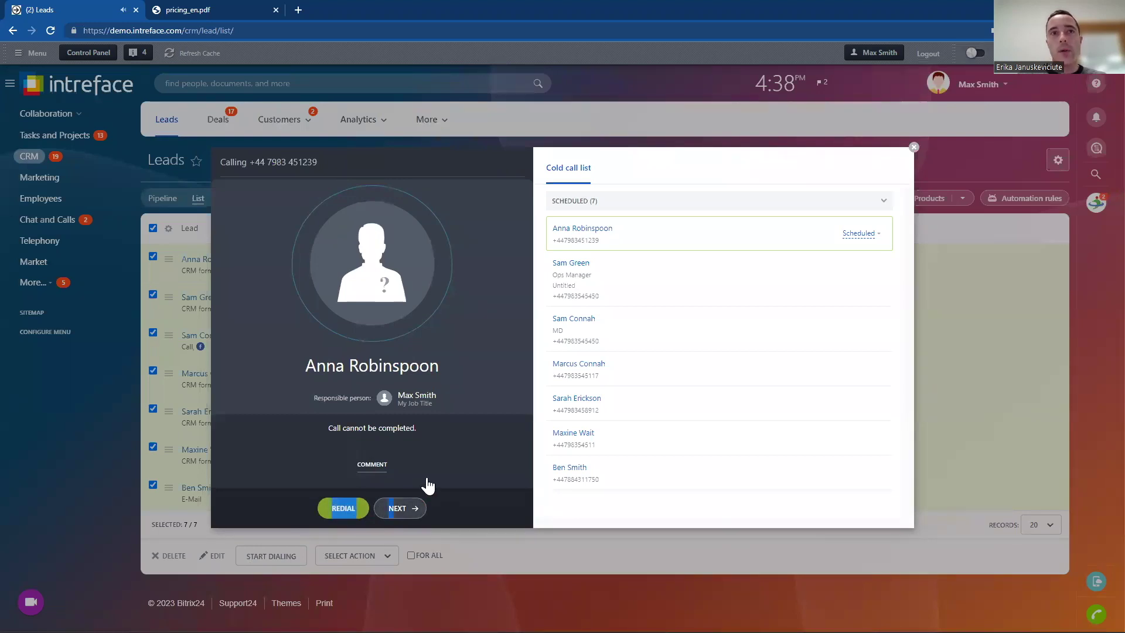
Step: Advance to the next lead on the cold call list, close the call window, and deselect all leads
{"action": "left_click", "coordinate": [443, 503]}
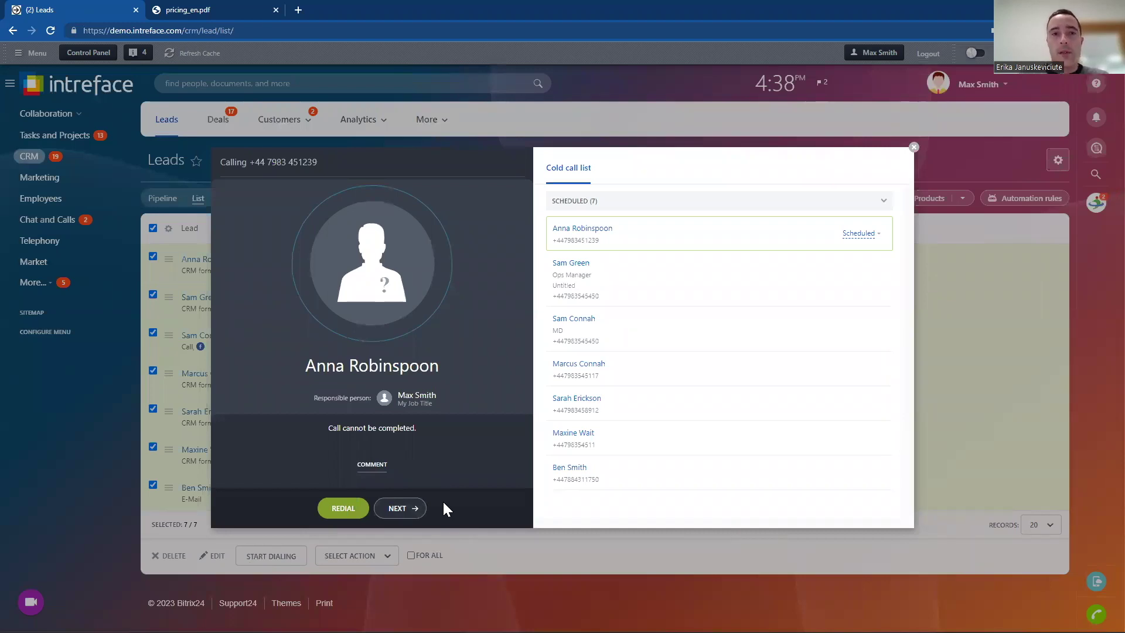
{"action": "left_click", "coordinate": [394, 510]}
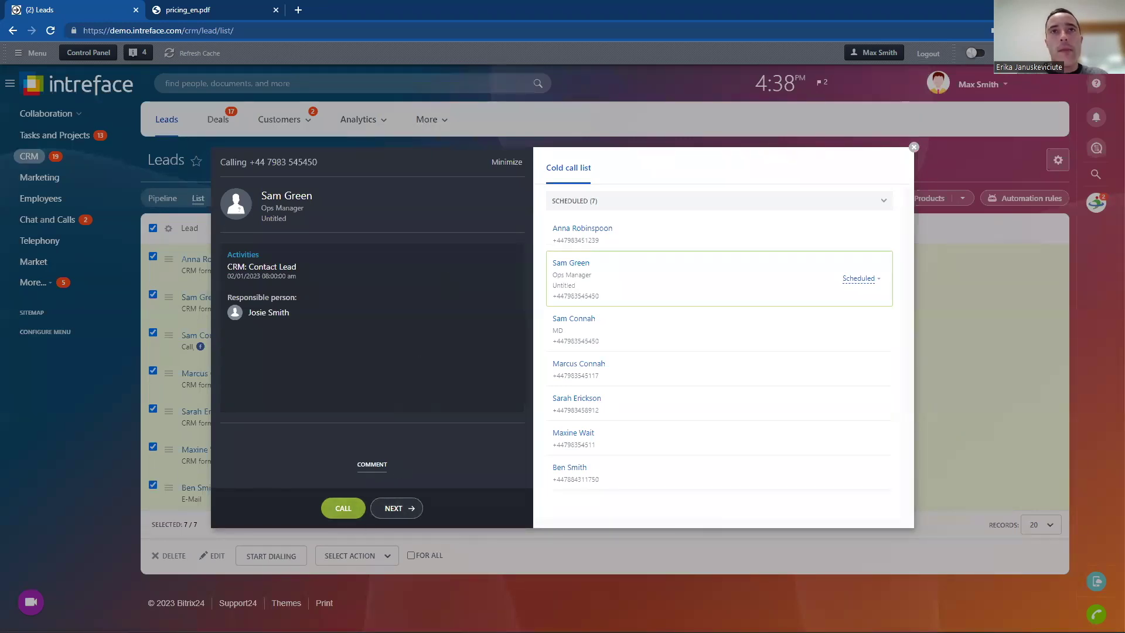
{"action": "left_click", "coordinate": [914, 148]}
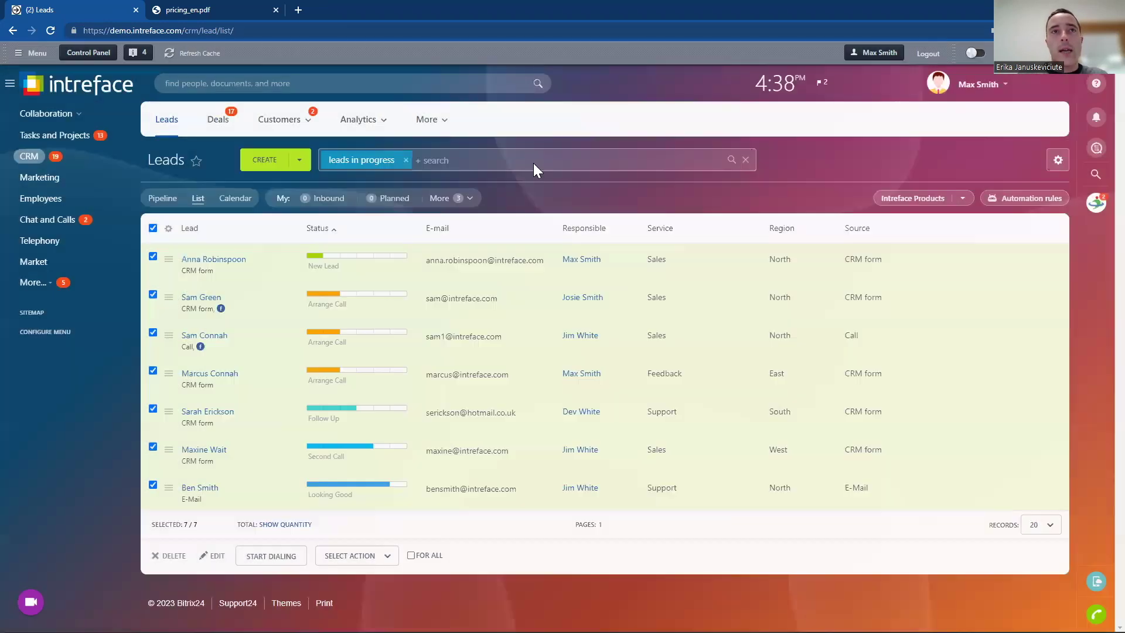
{"action": "left_click", "coordinate": [153, 229]}
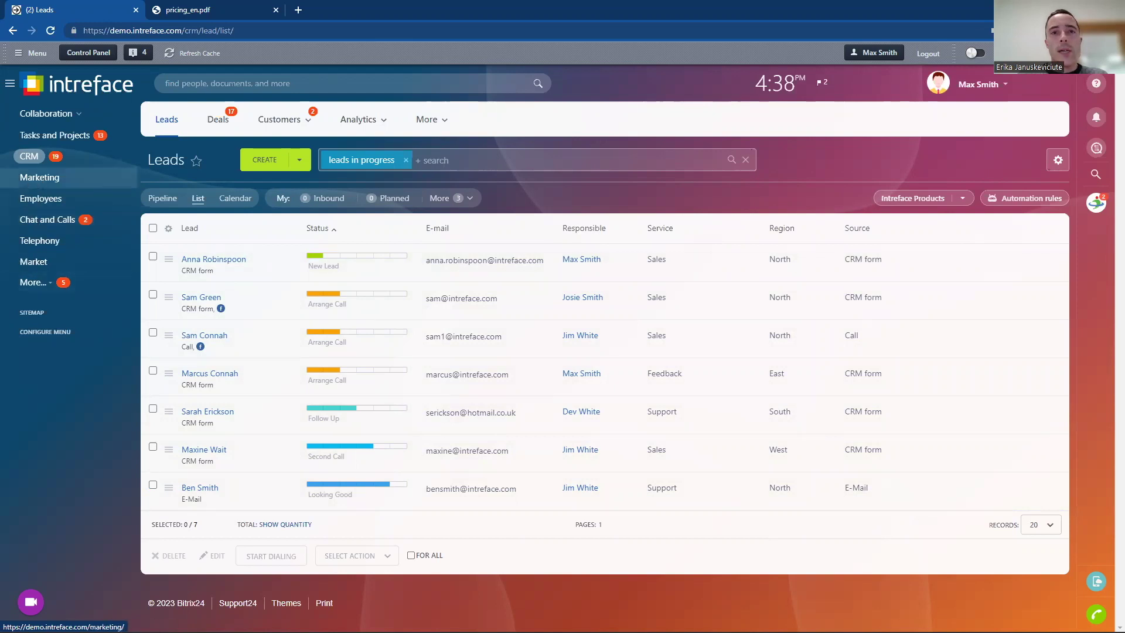
Step: Show the presentation's Reporting slide briefly, return to the browser, and open the telephony call details
{"action": "key", "text": "alt+Tab"}
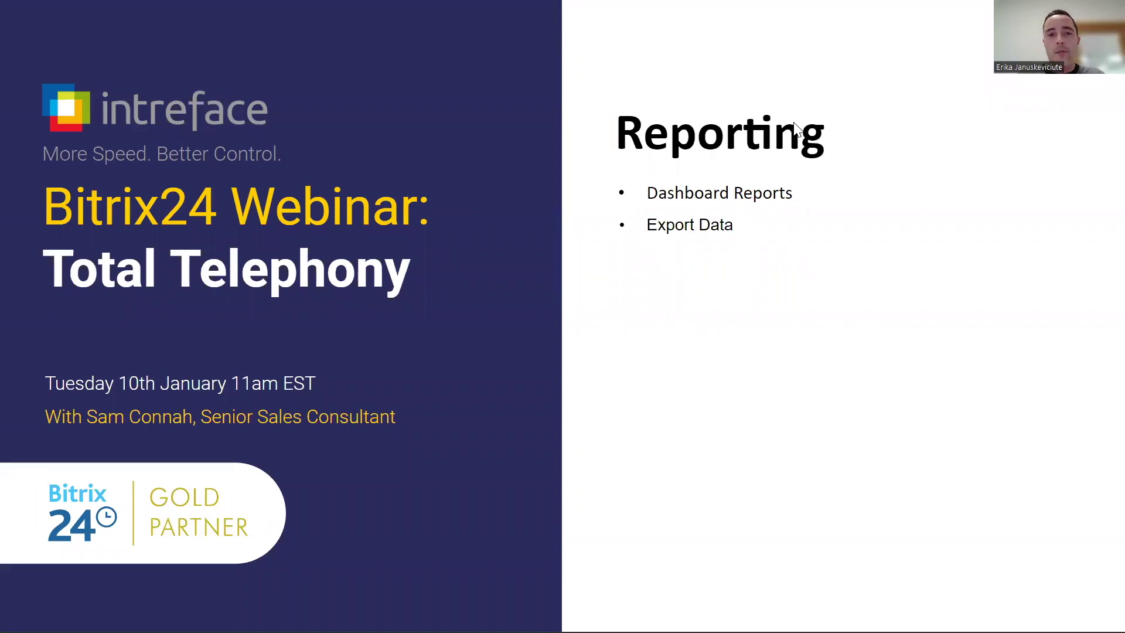
{"action": "key", "text": "alt+Tab"}
{"action": "left_click", "coordinate": [50, 244]}
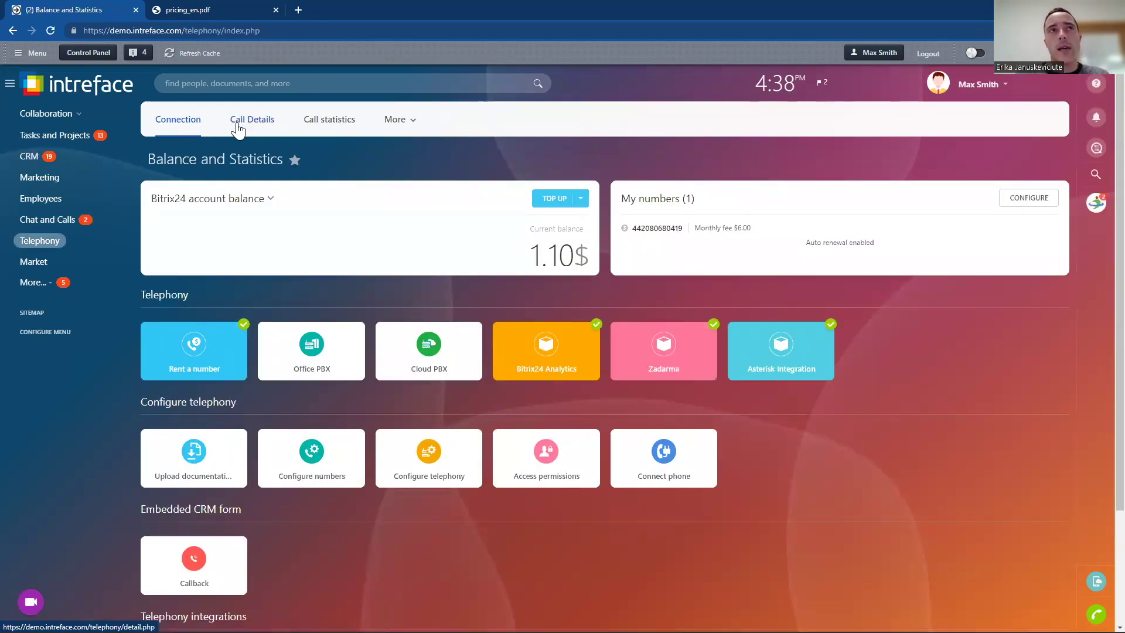
{"action": "left_click", "coordinate": [238, 124]}
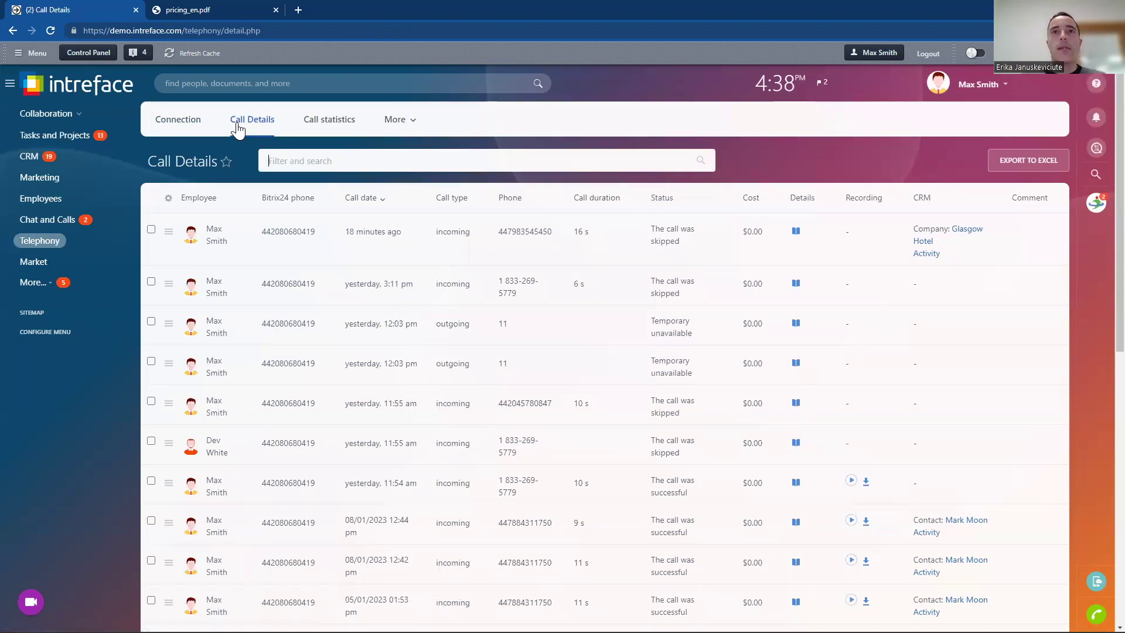
Step: Filter the call details by employee, choosing the logged-in account holder, and run the search
{"action": "left_click", "coordinate": [292, 156]}
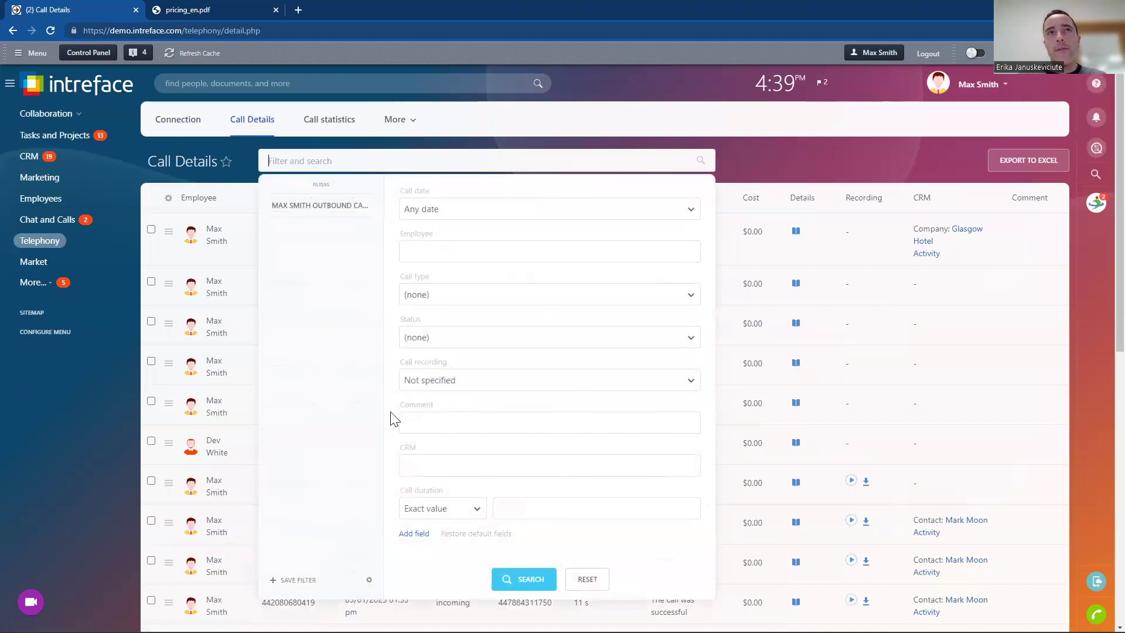
{"action": "left_click", "coordinate": [427, 250]}
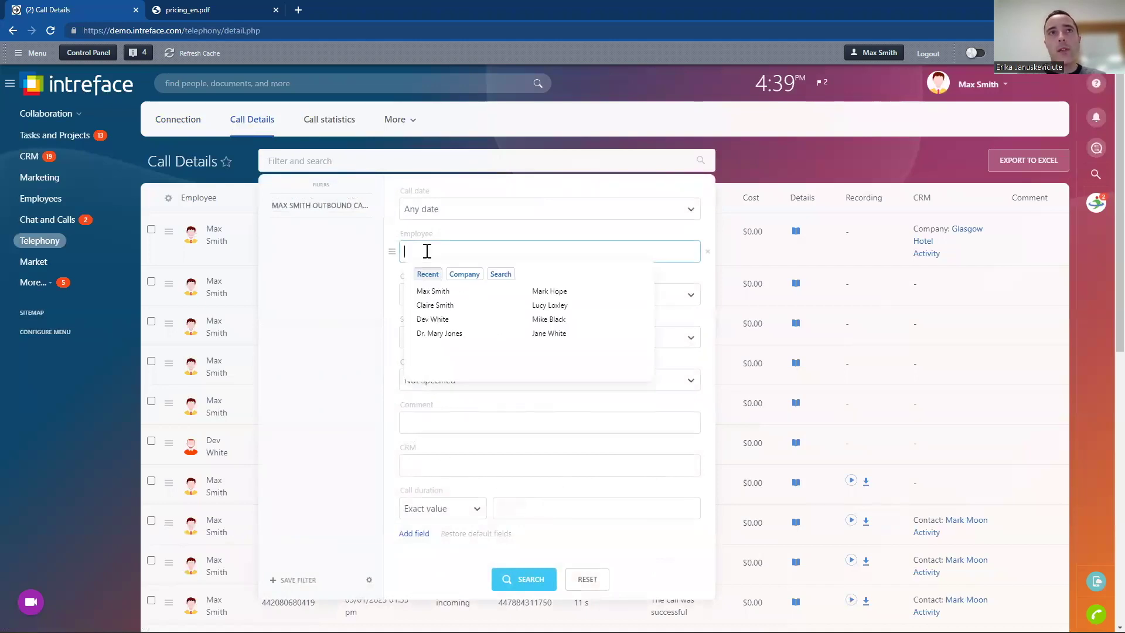
{"action": "left_click", "coordinate": [425, 293]}
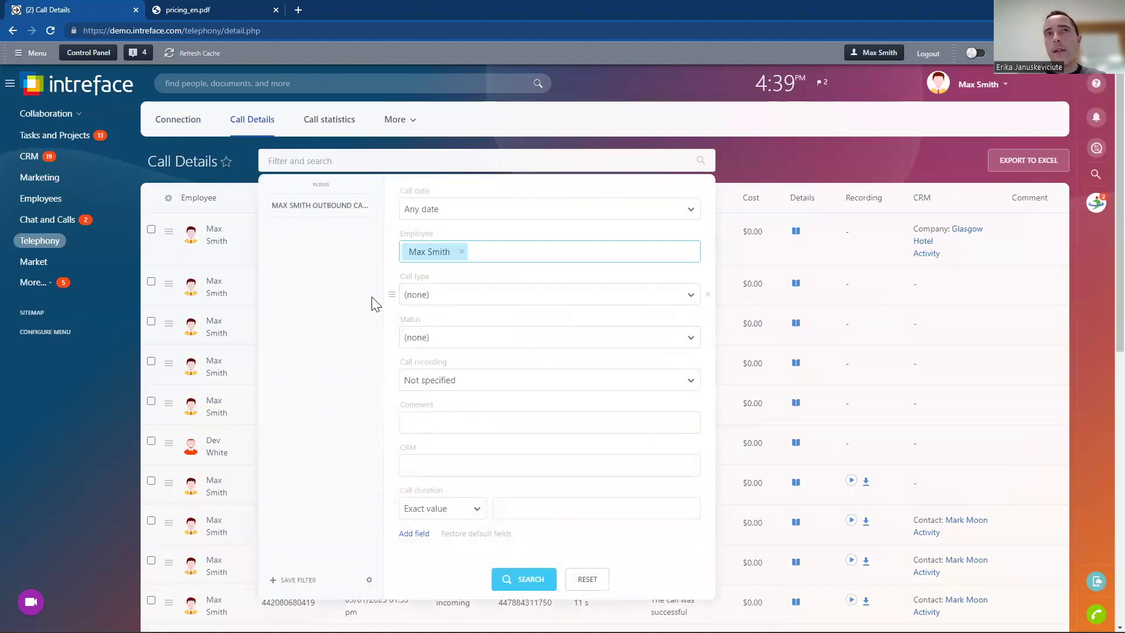
{"action": "left_click", "coordinate": [425, 213]}
{"action": "left_click", "coordinate": [321, 313]}
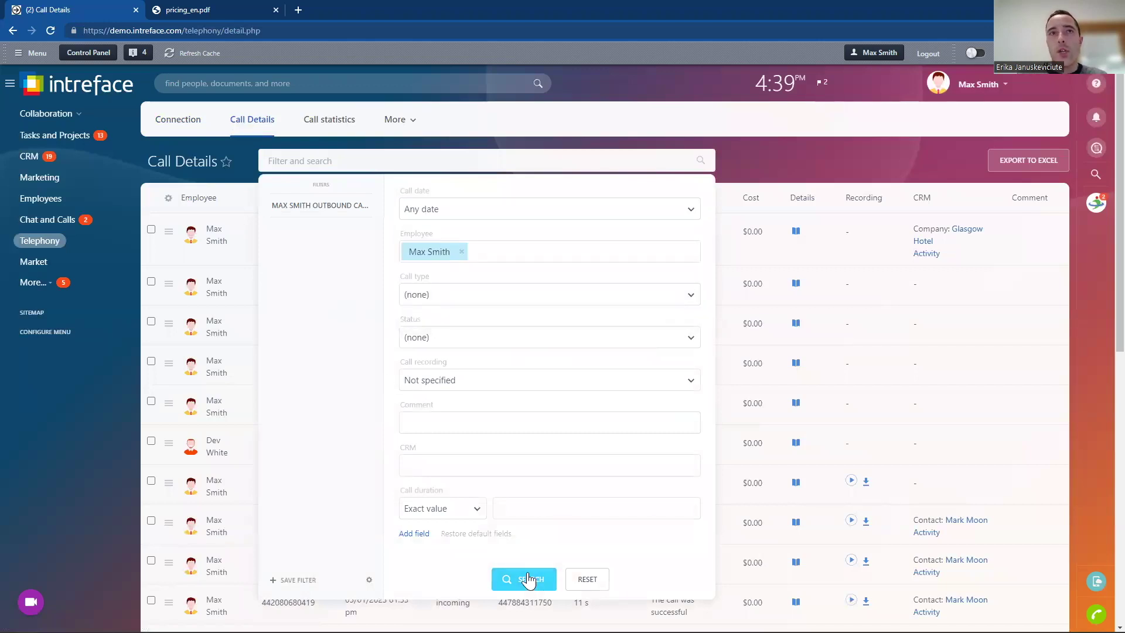
{"action": "left_click", "coordinate": [533, 580]}
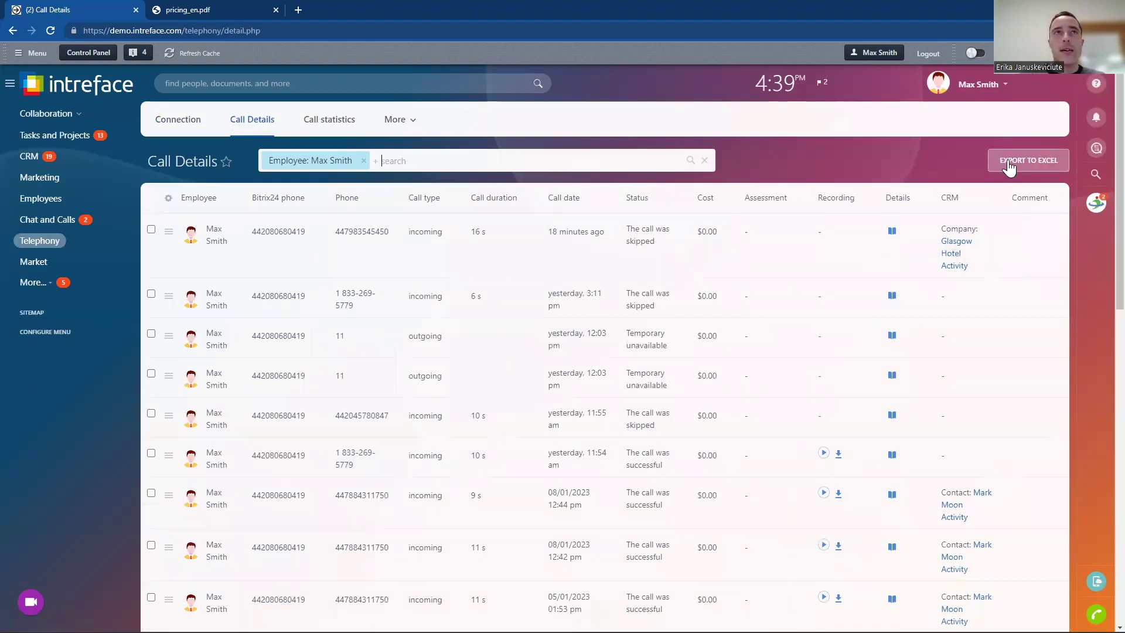
Step: Examine the call statistics report and its filter options, the Compare time periods report, and the Call density heatmap
{"action": "left_click", "coordinate": [329, 120]}
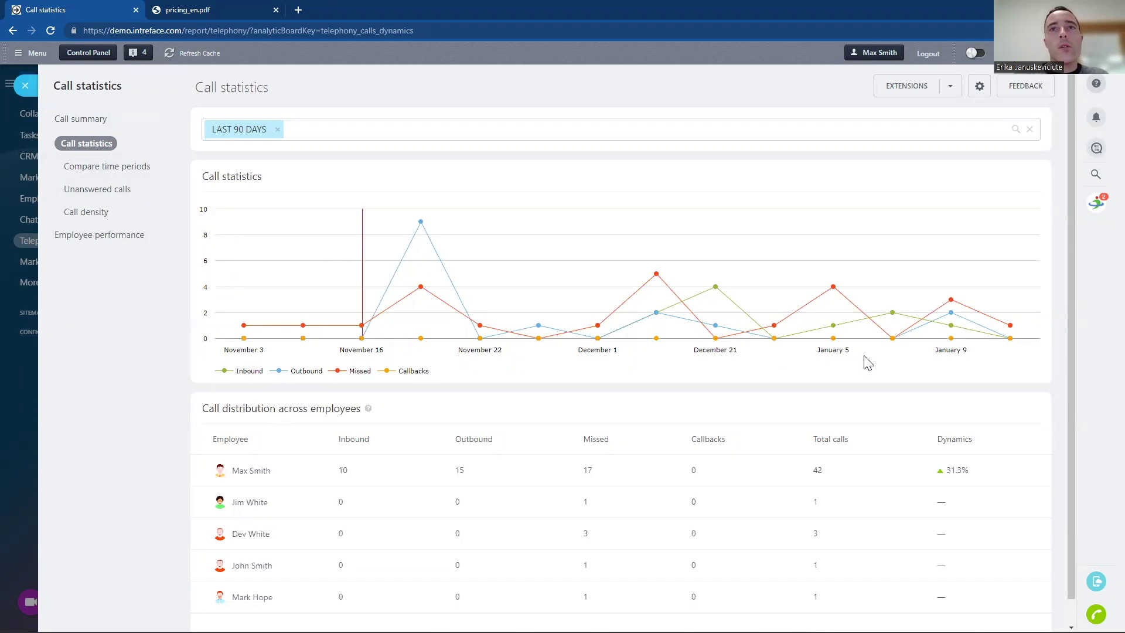
{"action": "left_click_drag", "start_coordinate": [1072, 386], "coordinate": [1073, 429]}
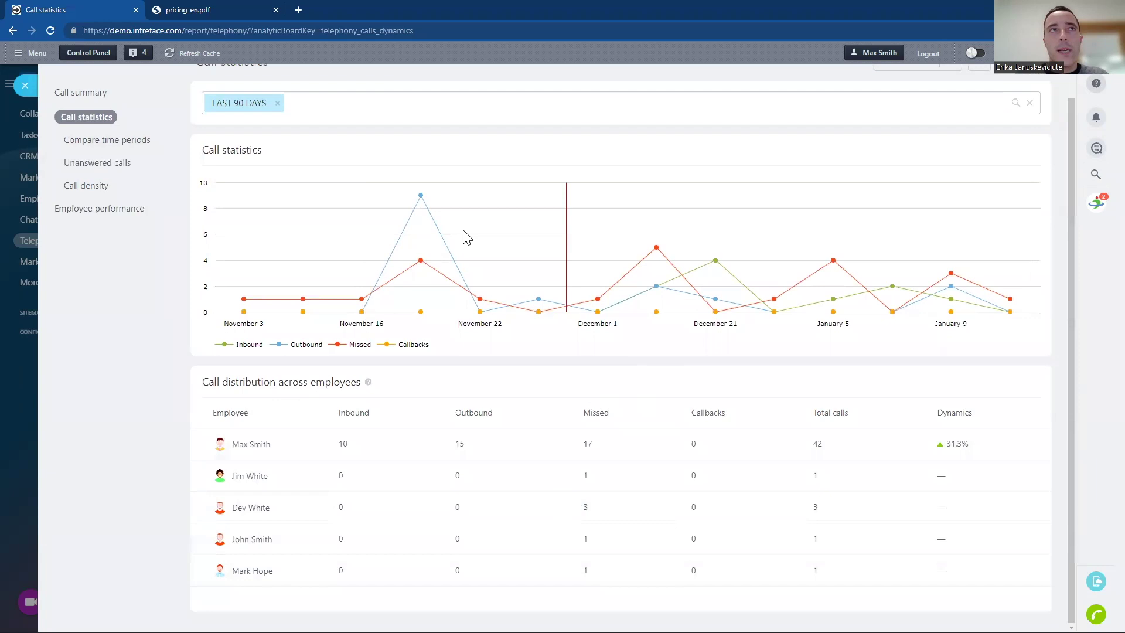
{"action": "left_click", "coordinate": [240, 100]}
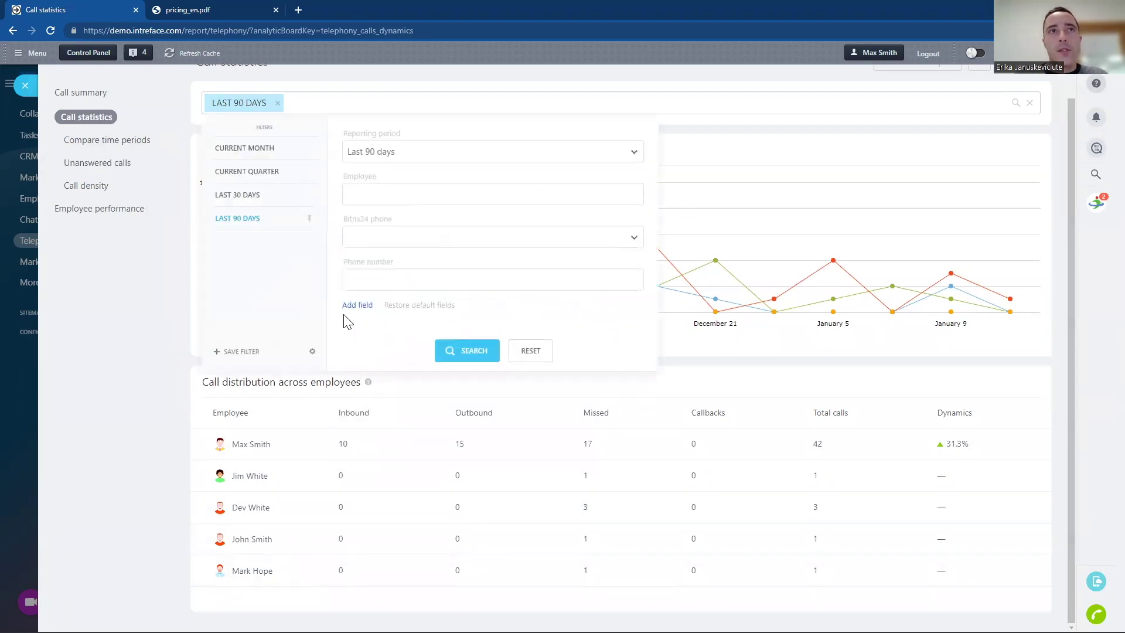
{"action": "left_click", "coordinate": [121, 317]}
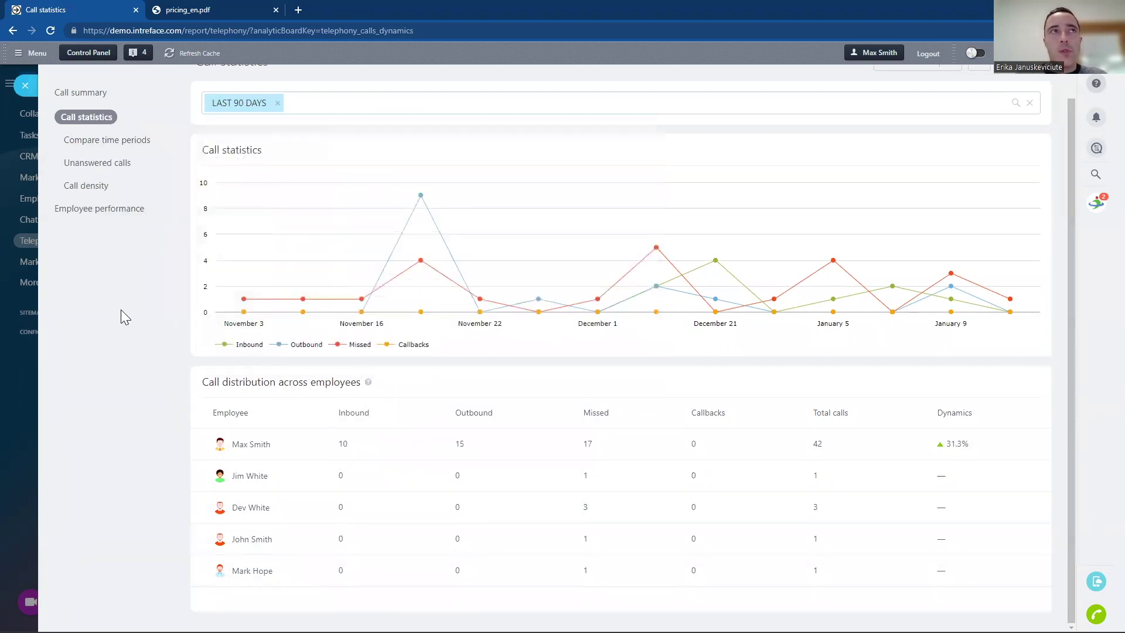
{"action": "left_click", "coordinate": [85, 143]}
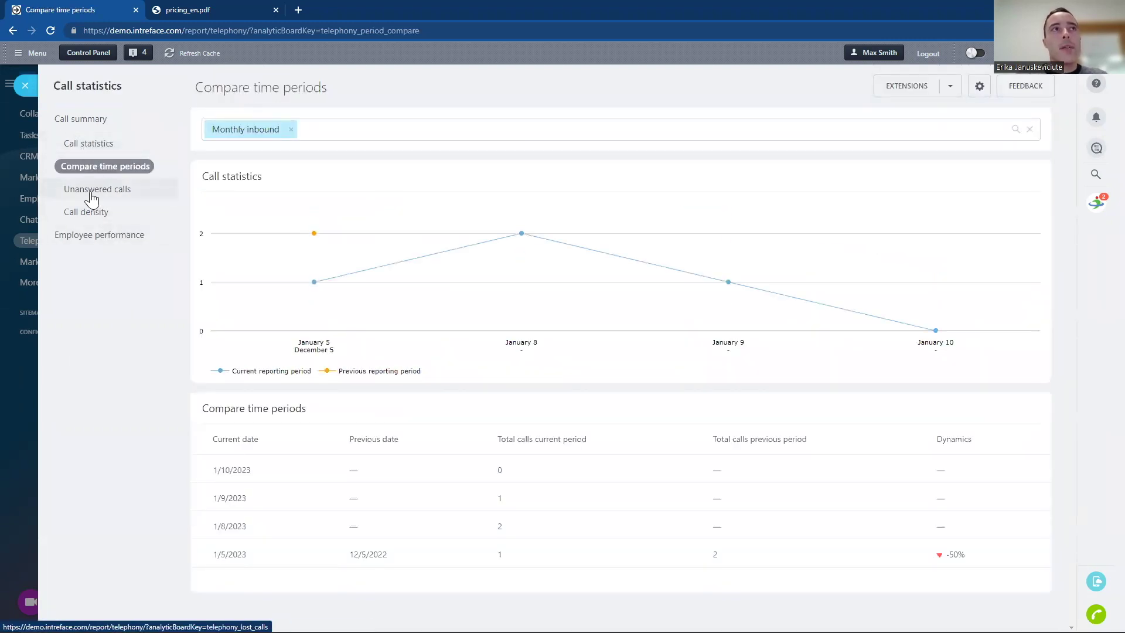
{"action": "left_click", "coordinate": [80, 215]}
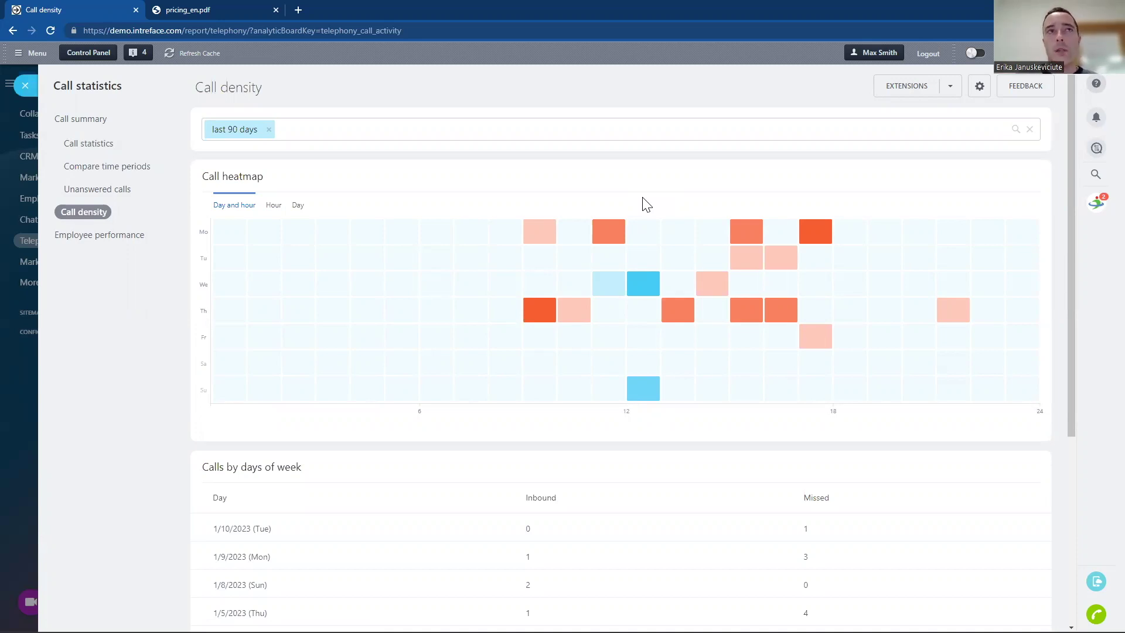
Step: Review the employee performance reports for involvement, call duration, average call duration and missed call reaction, and close the statistics
{"action": "left_click", "coordinate": [105, 236]}
{"action": "left_click", "coordinate": [96, 263]}
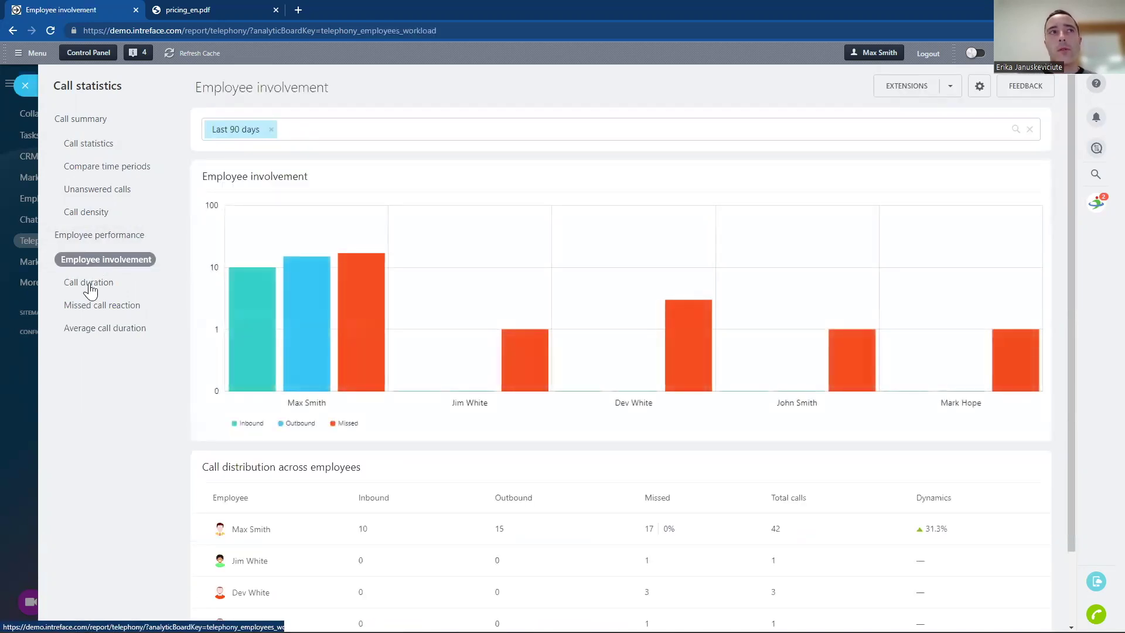
{"action": "left_click", "coordinate": [88, 287]}
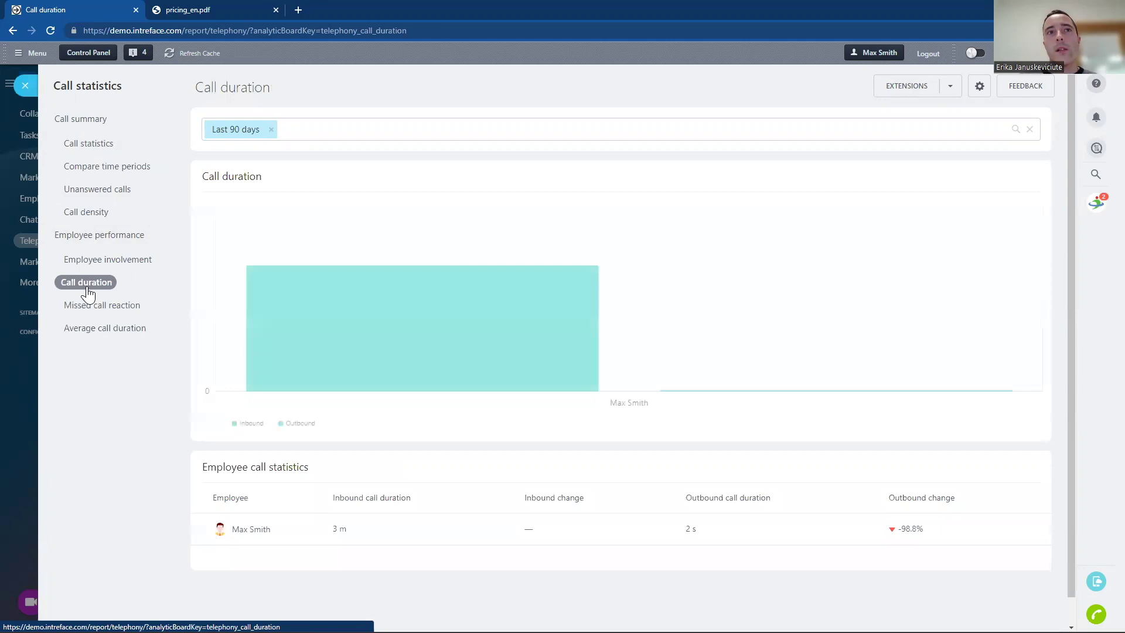
{"action": "left_click", "coordinate": [96, 328]}
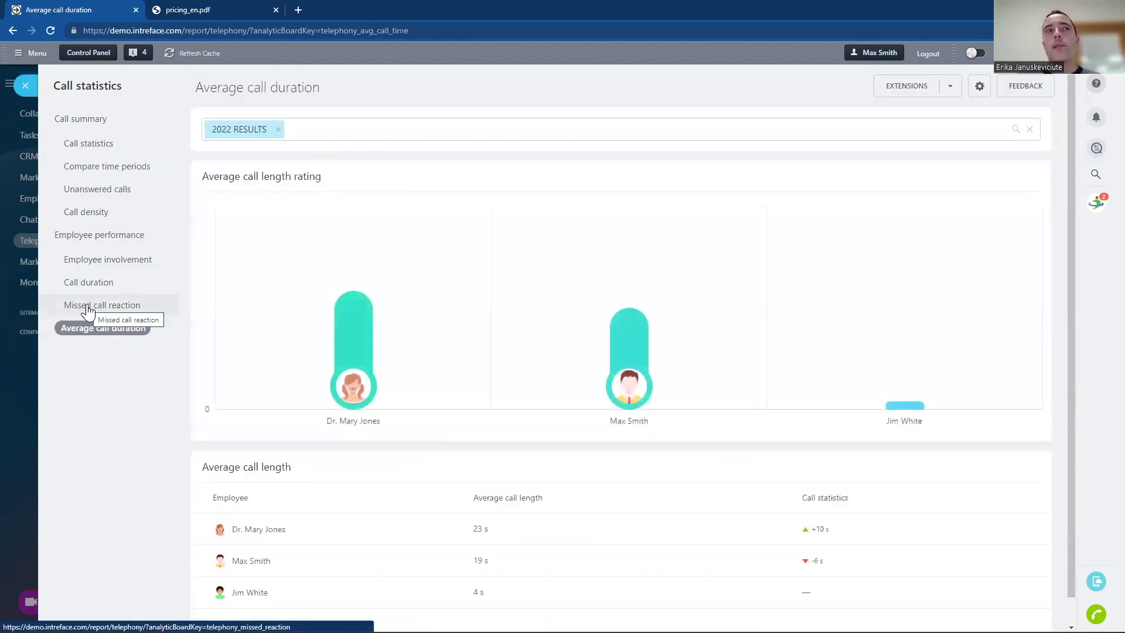
{"action": "left_click", "coordinate": [88, 305]}
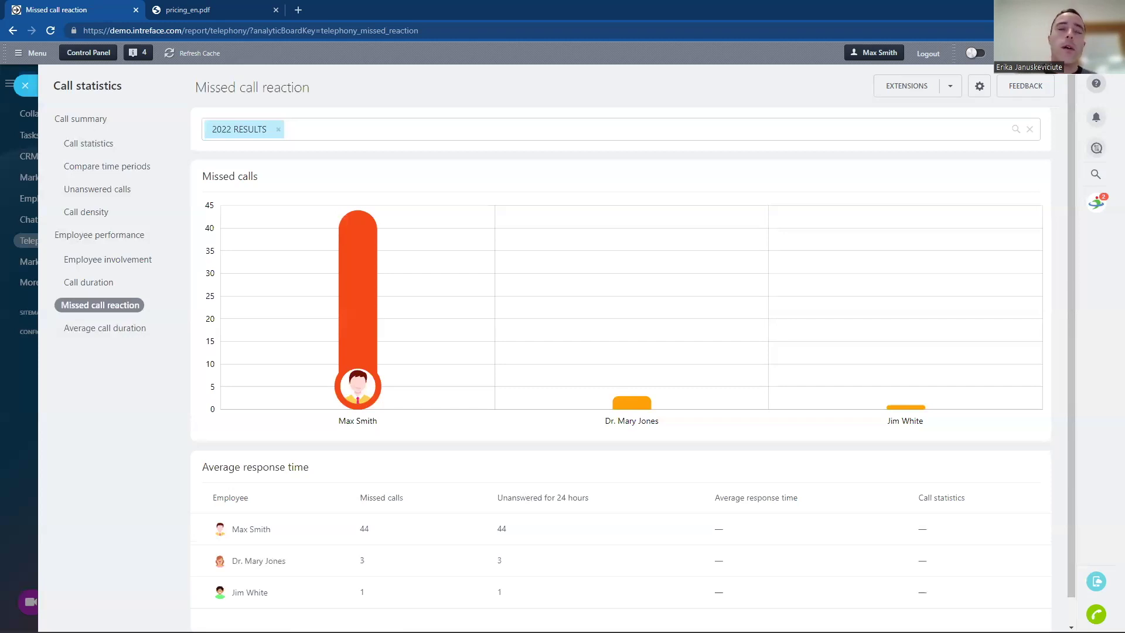
{"action": "left_click", "coordinate": [26, 86]}
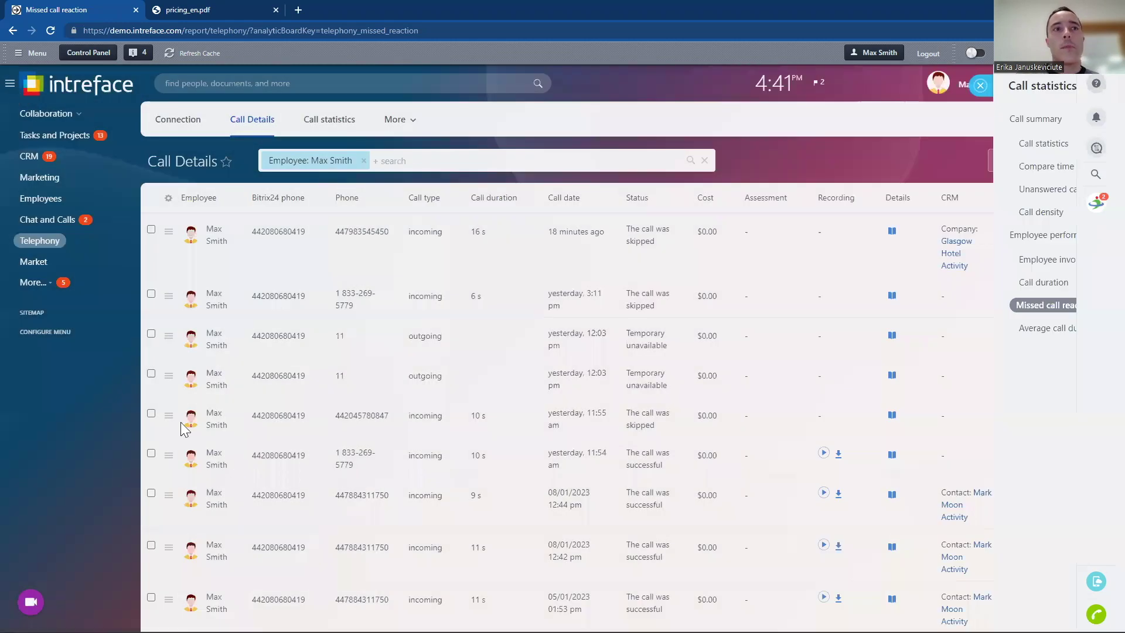
Step: Return to the telephony overview and view all telephony integration apps in the marketplace
{"action": "left_click", "coordinate": [33, 244]}
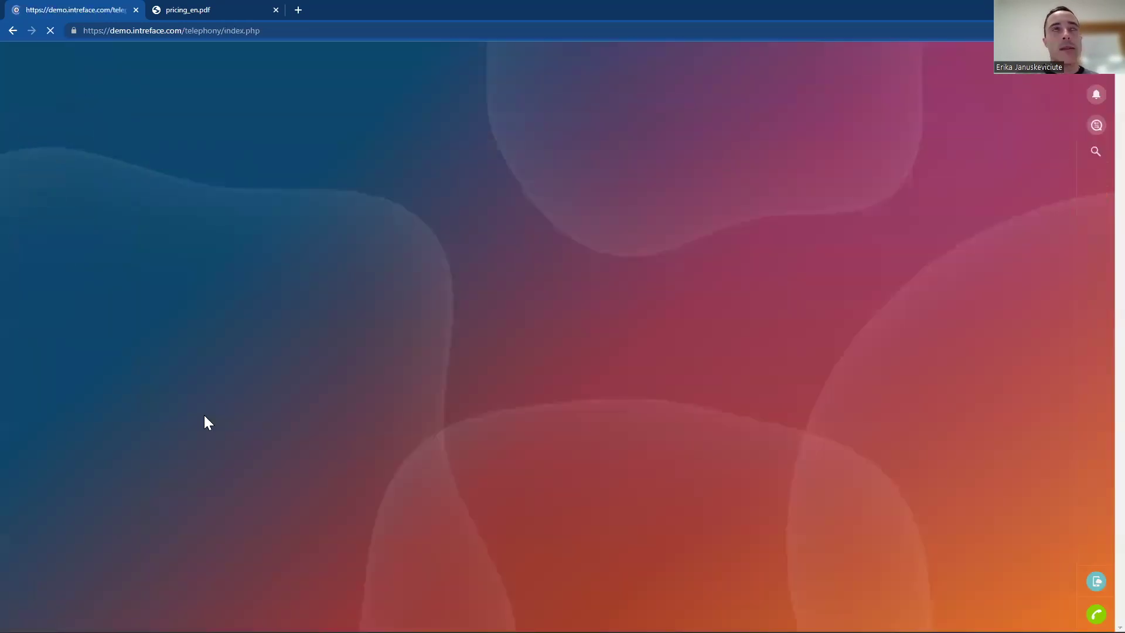
{"action": "scroll", "coordinate": [1096, 515], "scroll_direction": "down", "scroll_amount": 3}
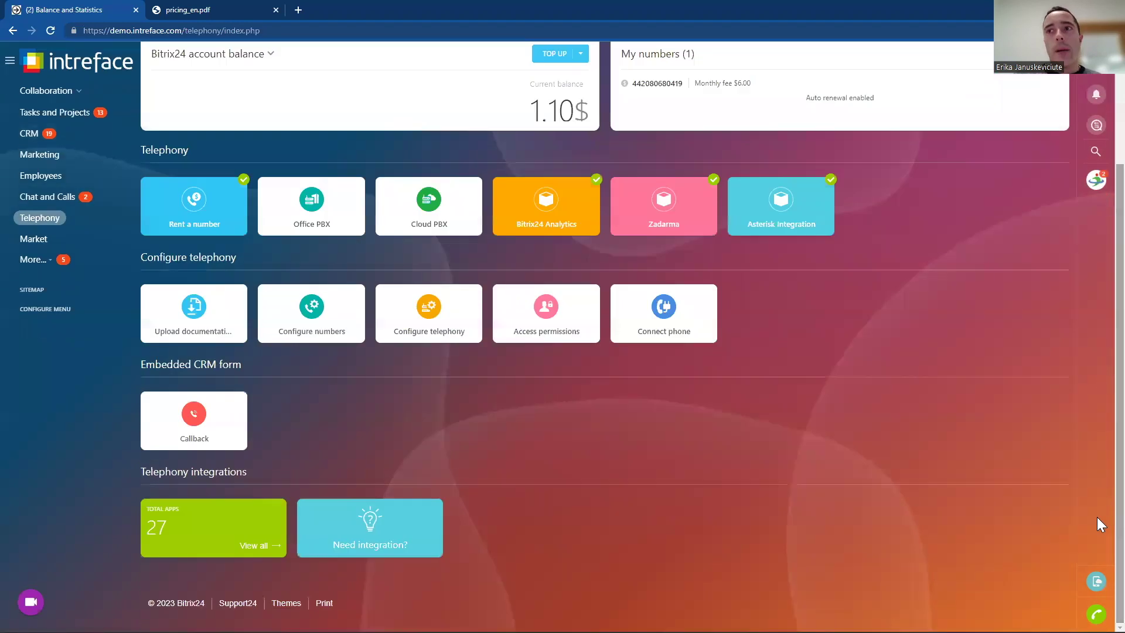
{"action": "left_click", "coordinate": [212, 521]}
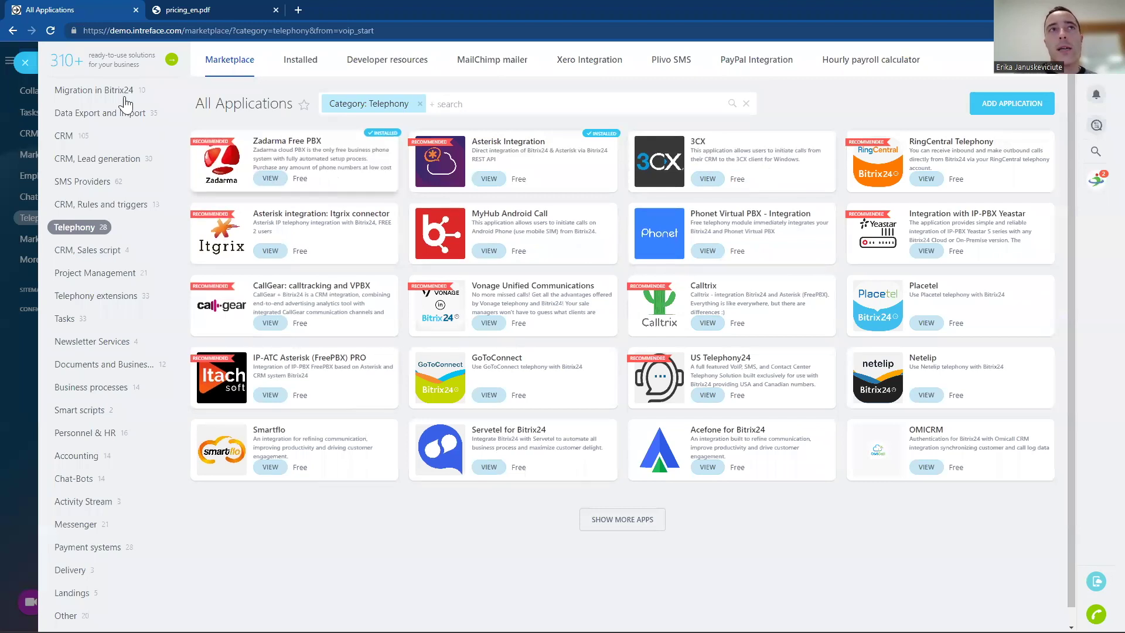
Step: Close the marketplace, switch to the presentation, and advance from the Reporting slide to the Summary slide
{"action": "left_click", "coordinate": [26, 62]}
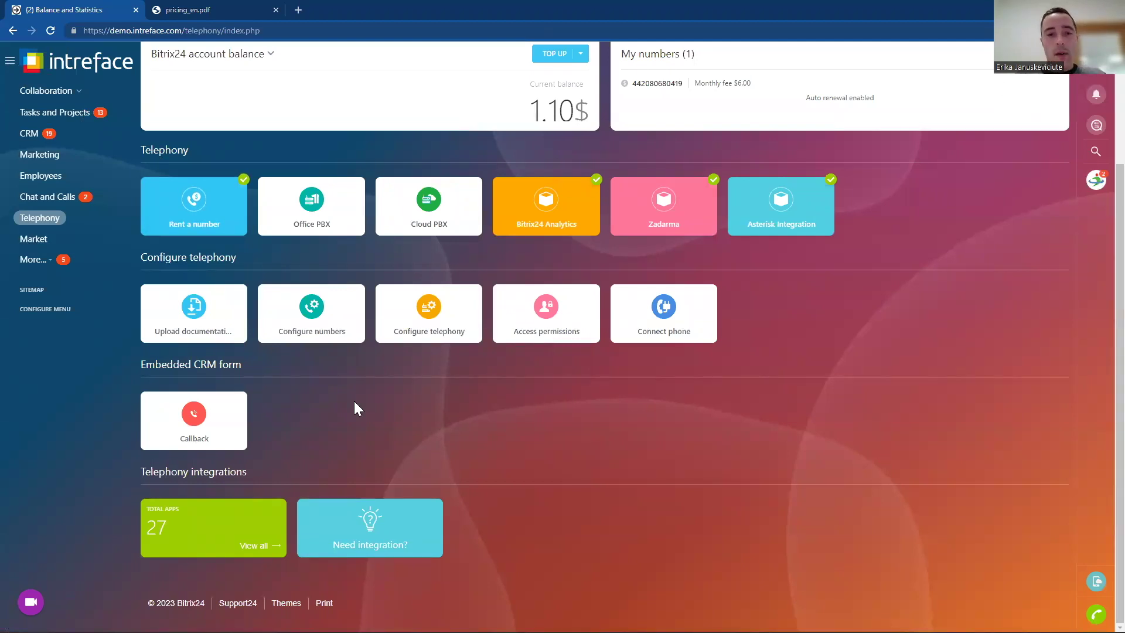
{"action": "key", "text": "alt+Tab"}
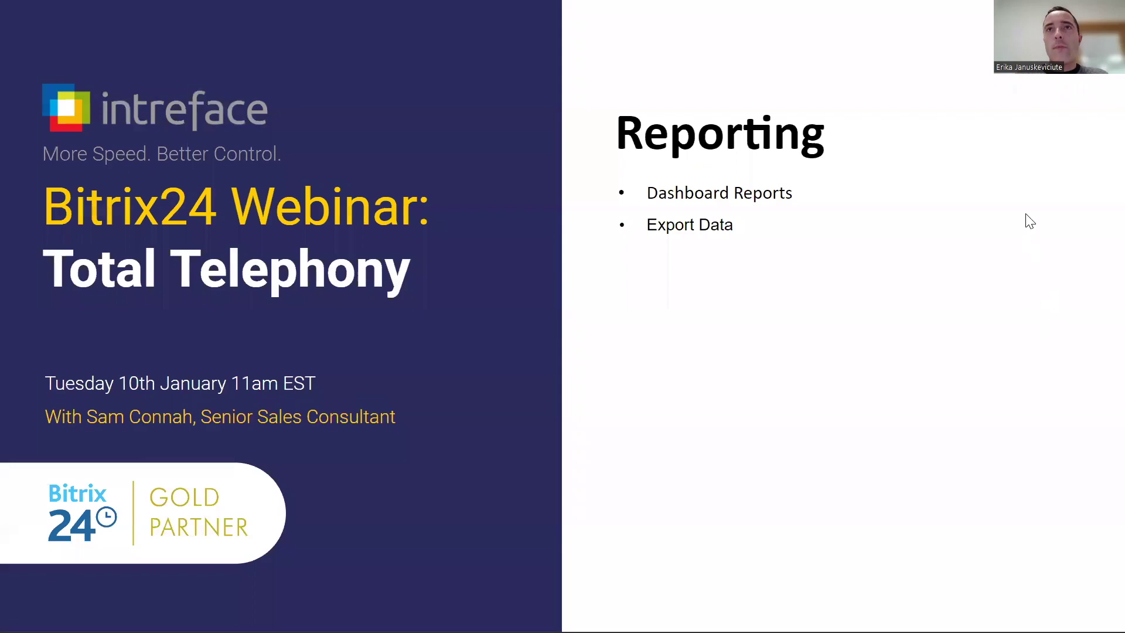
{"action": "left_click", "coordinate": [1011, 213]}
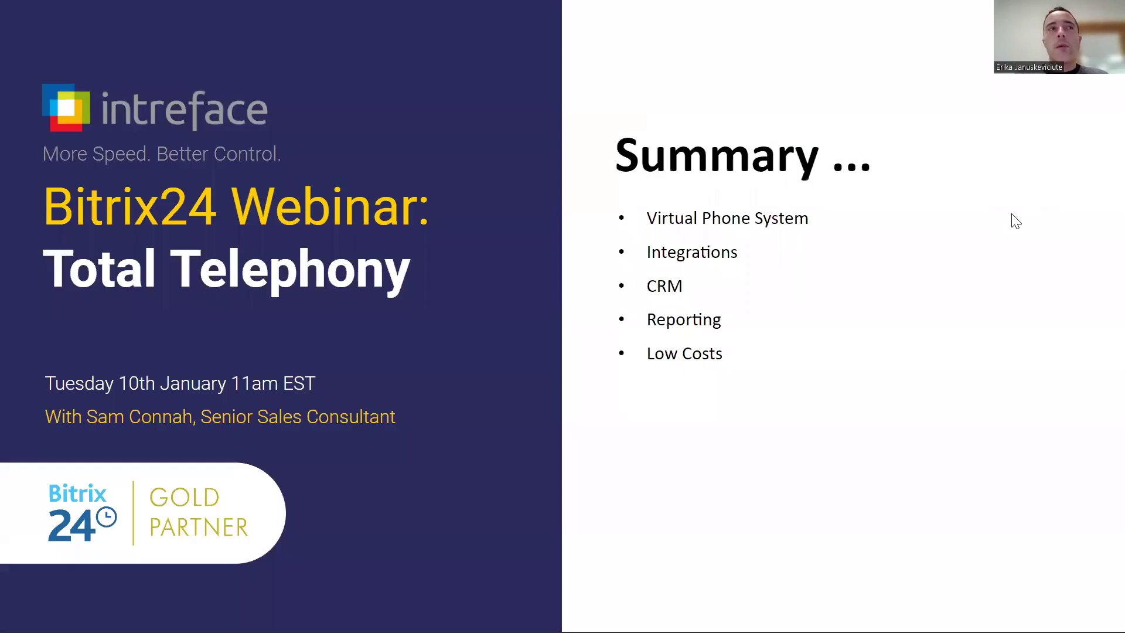